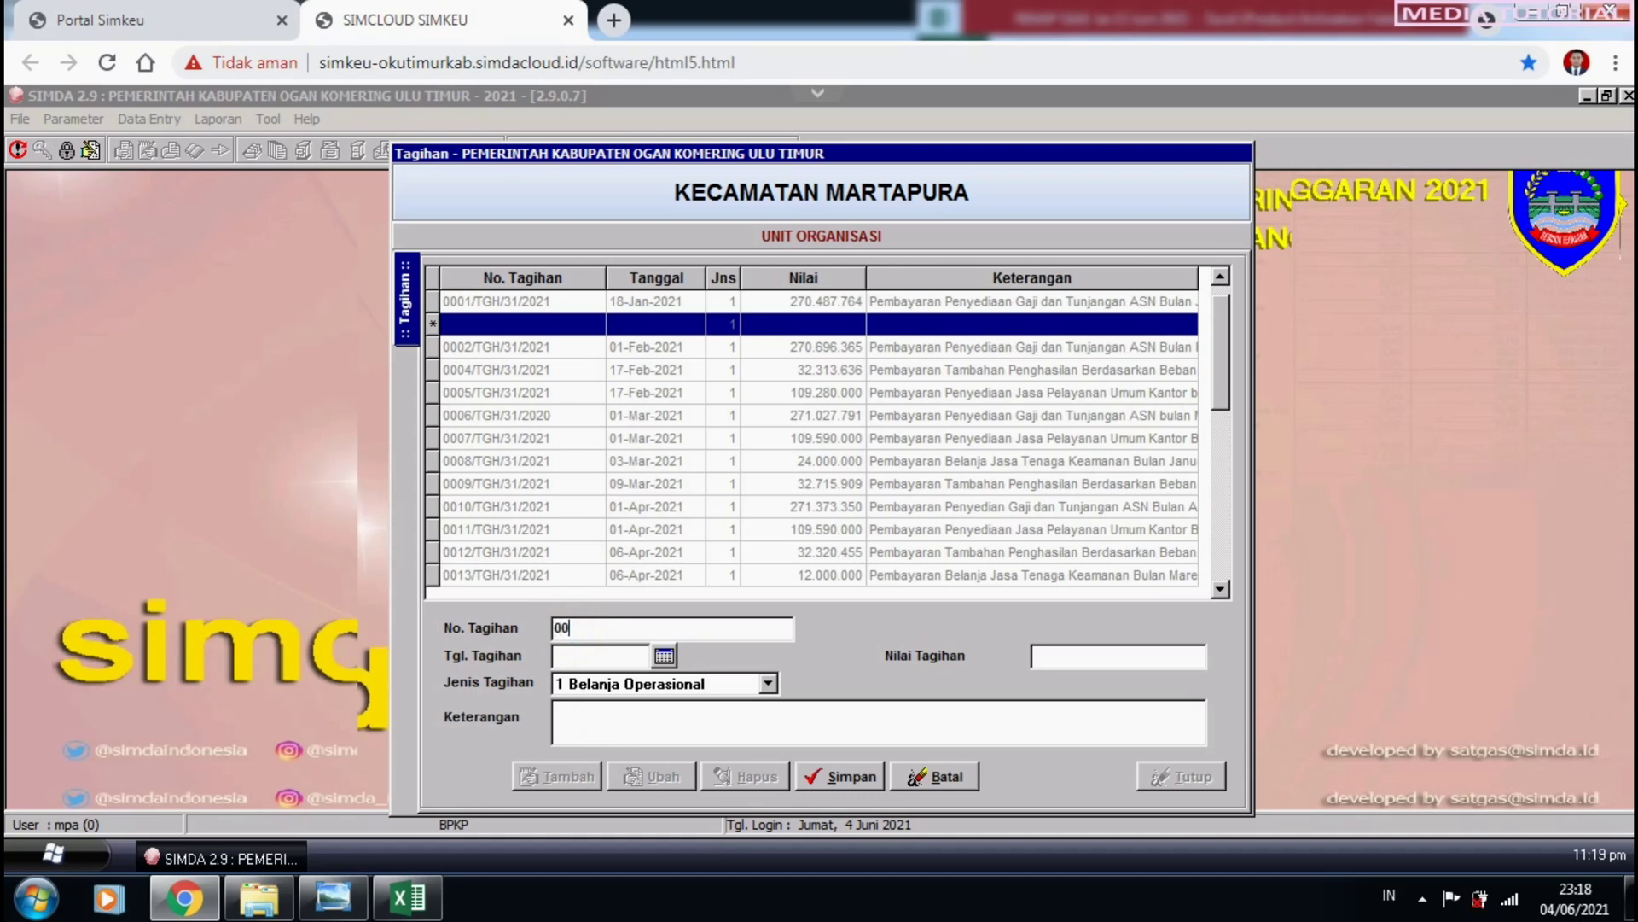
Enter the bill number 0027/TGH/31/2021 and set the bill date to 04-Jun-2021.
{"action": "type", "text": "27/TGH/31/202"}
{"action": "left_click", "coordinate": [664, 656]}
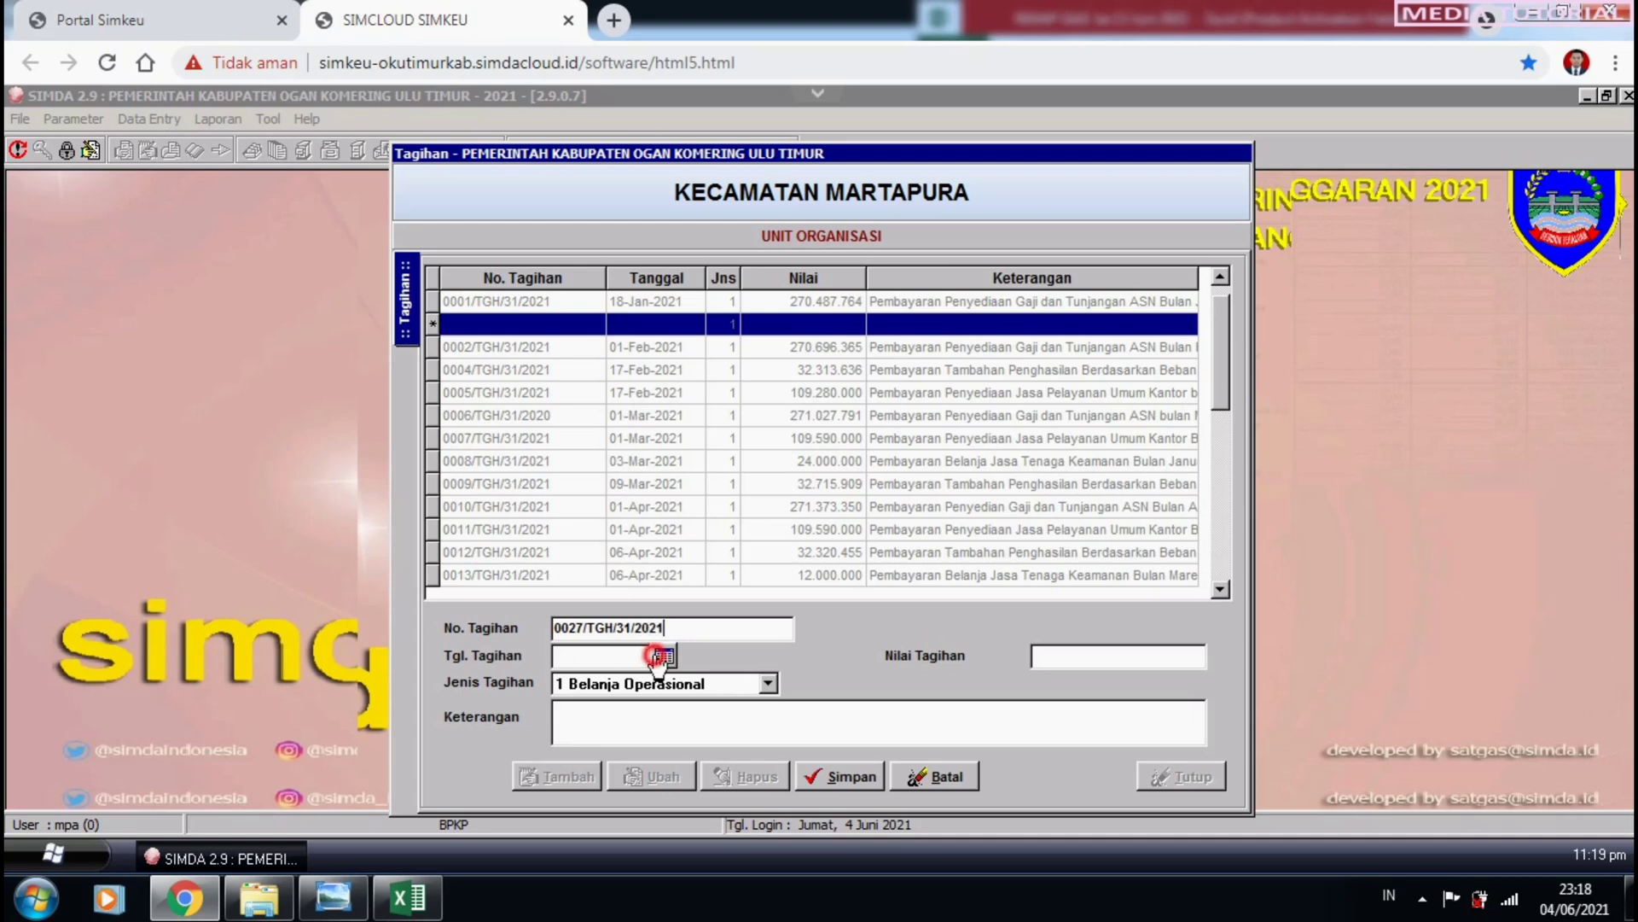
{"action": "left_click", "coordinate": [1115, 721]}
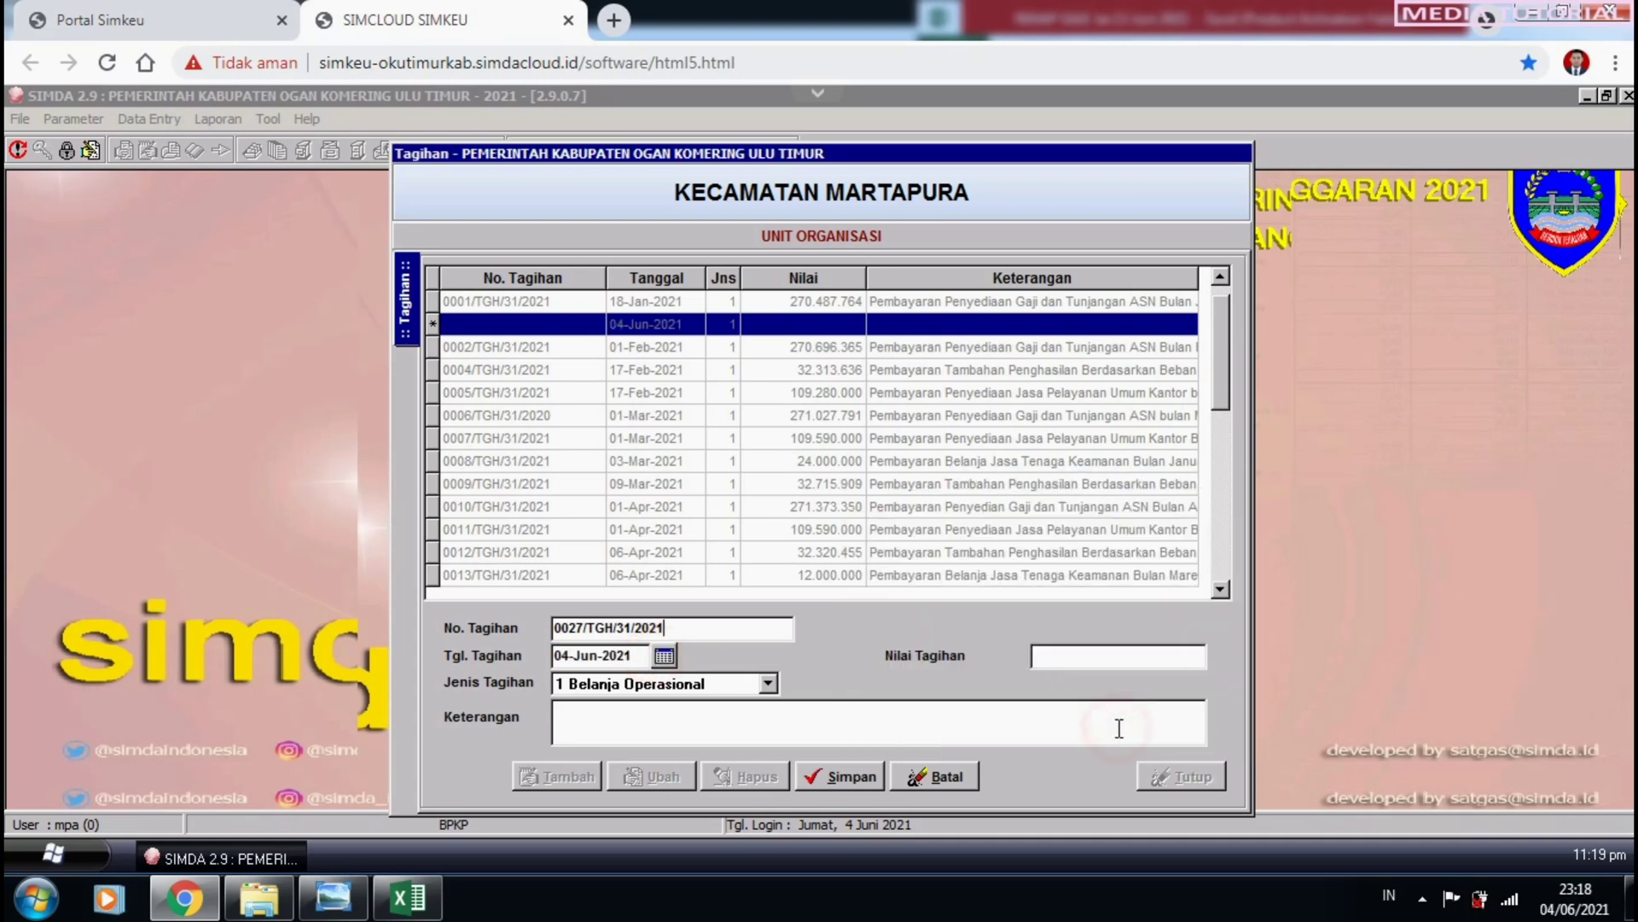
Keep the bill type at 1 Belanja Operasional and enter the description "Pembayaran Gaji dan Tunjangan ke tiga belas ASN tahun 2021".
{"action": "left_click", "coordinate": [767, 684]}
{"action": "left_click", "coordinate": [722, 714]}
{"action": "type", "text": "Pembayaran Gaji dan Tunjangan ke tiga belas ASN tahun 2021"}
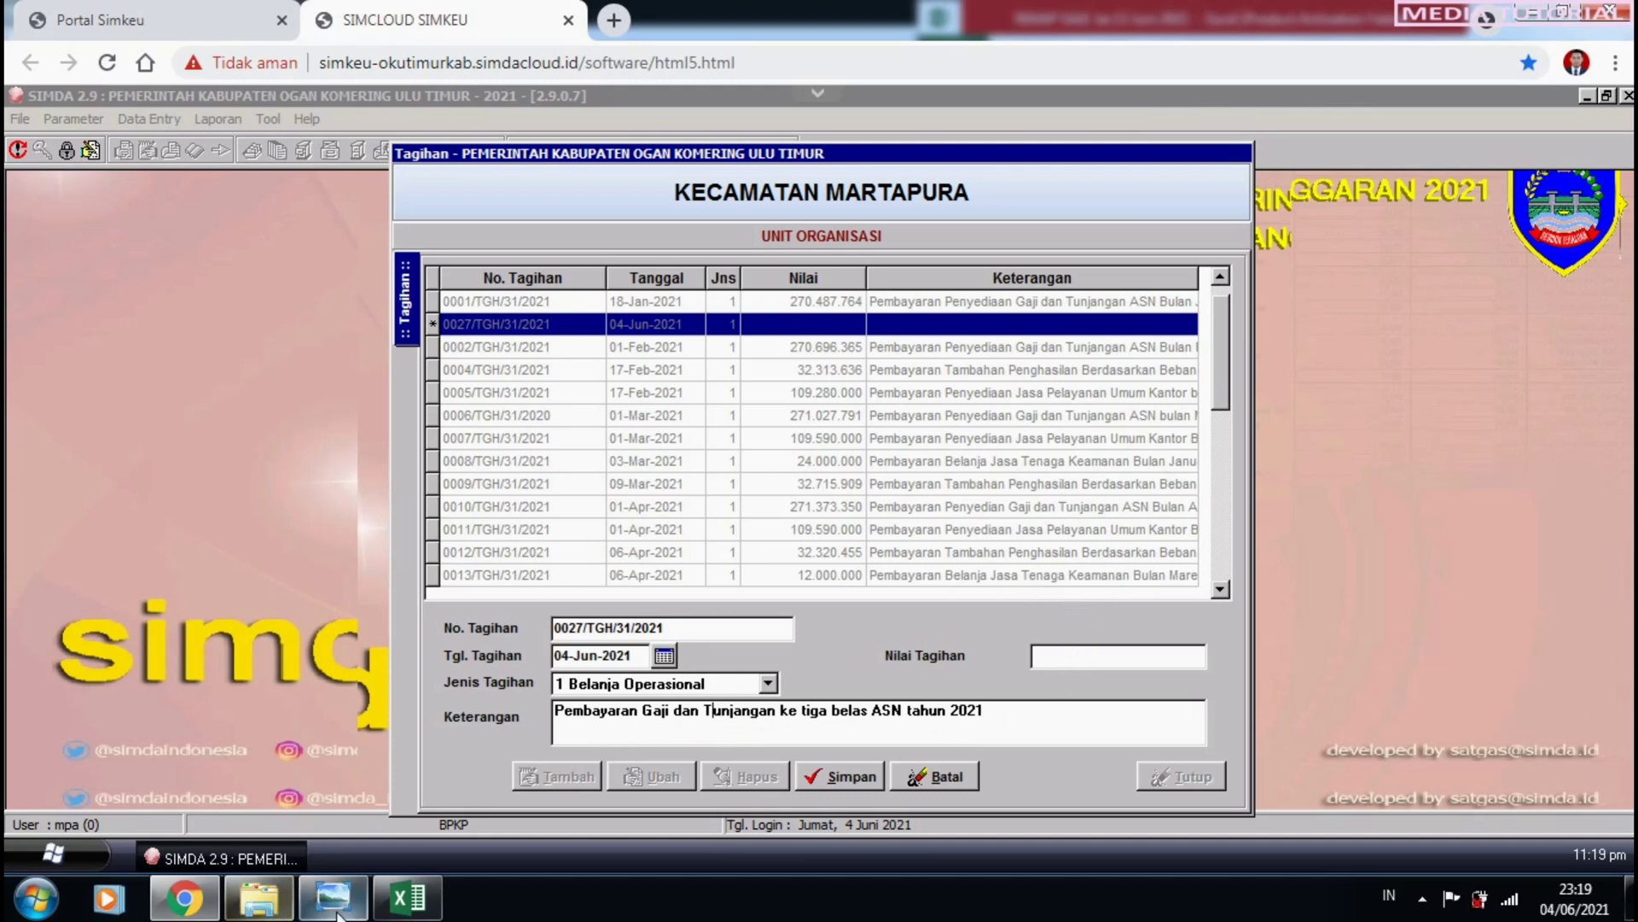
Shrink the browser window to half the screen and move the Tagihan dialog so it fits entirely inside.
{"action": "left_click", "coordinate": [412, 898]}
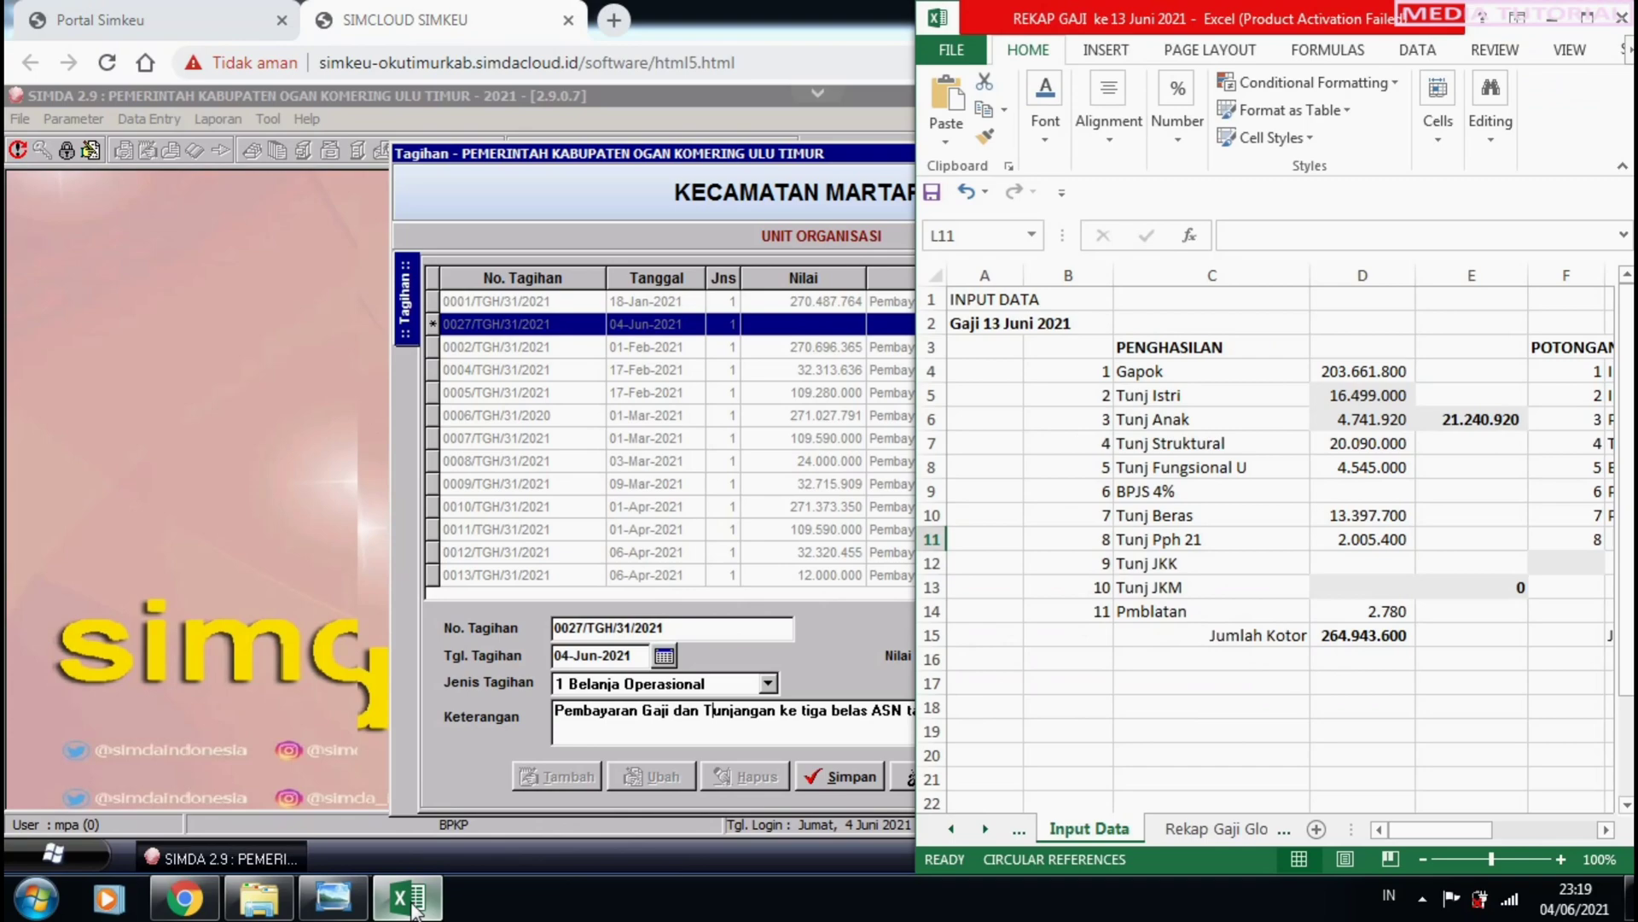
{"action": "left_click", "coordinate": [1587, 15]}
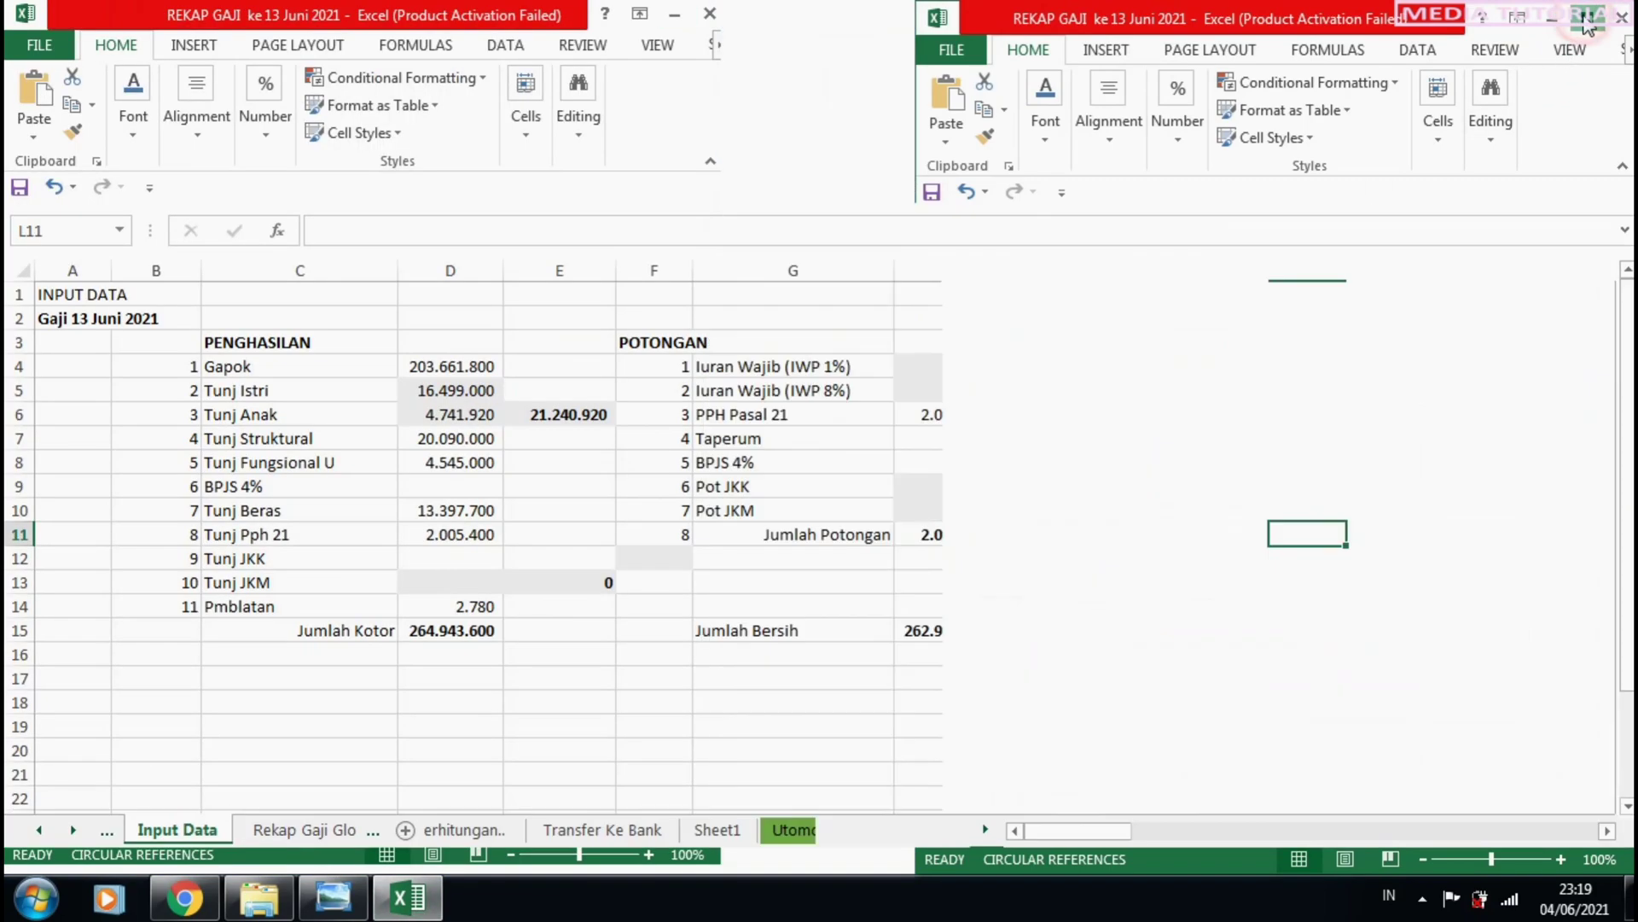
{"action": "left_click", "coordinate": [183, 897]}
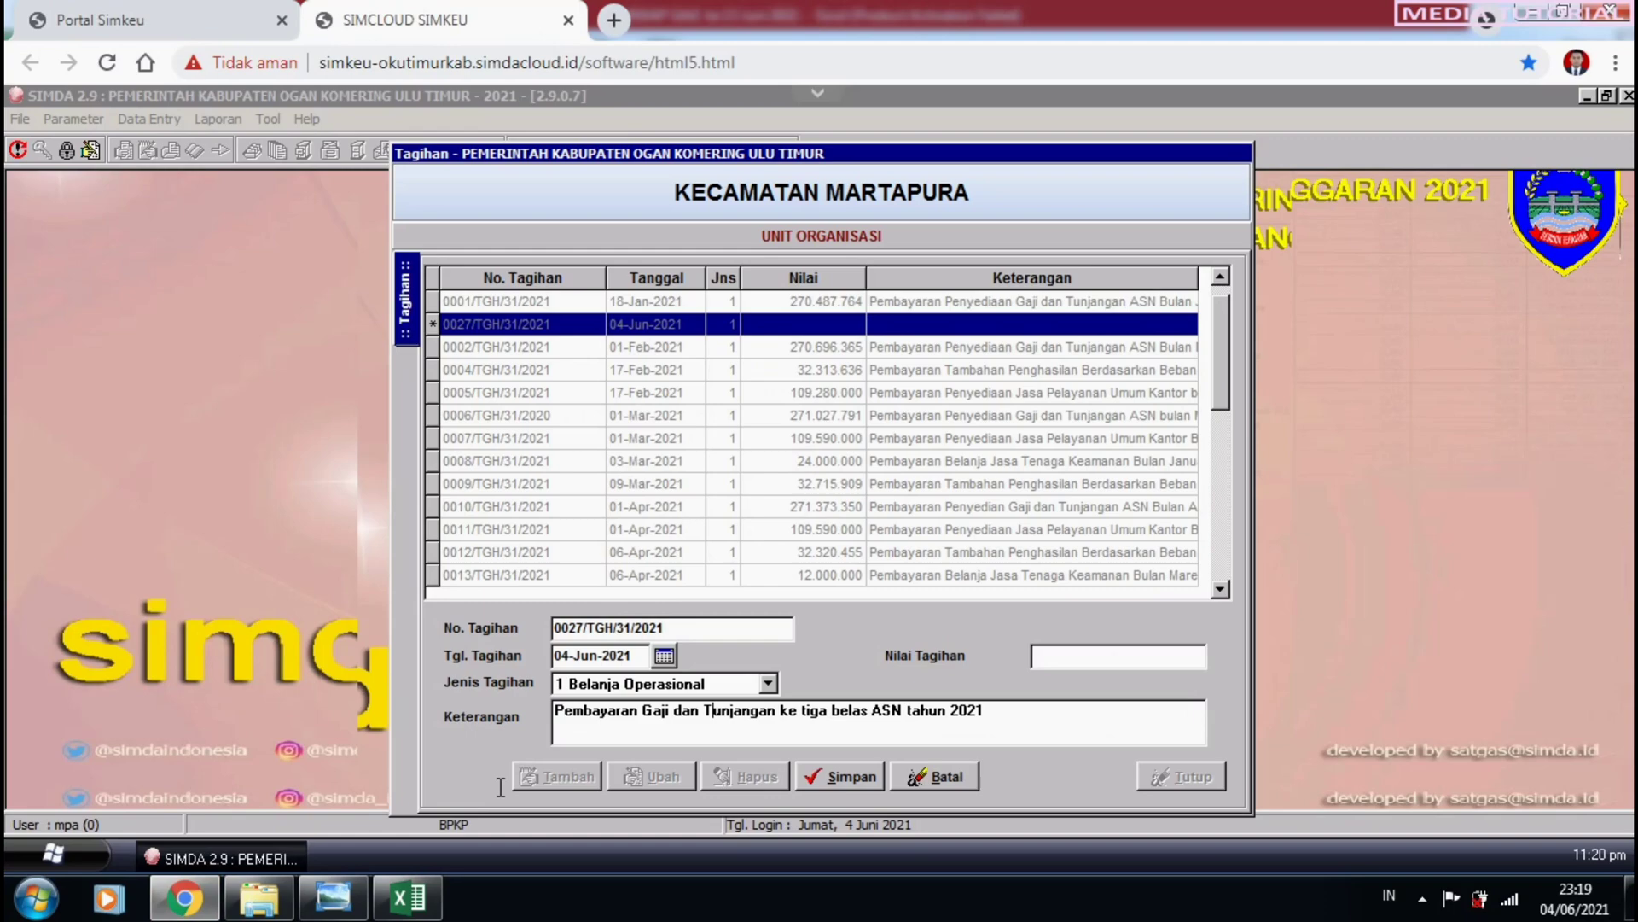
{"action": "left_click", "coordinate": [408, 897]}
{"action": "left_click", "coordinate": [186, 897]}
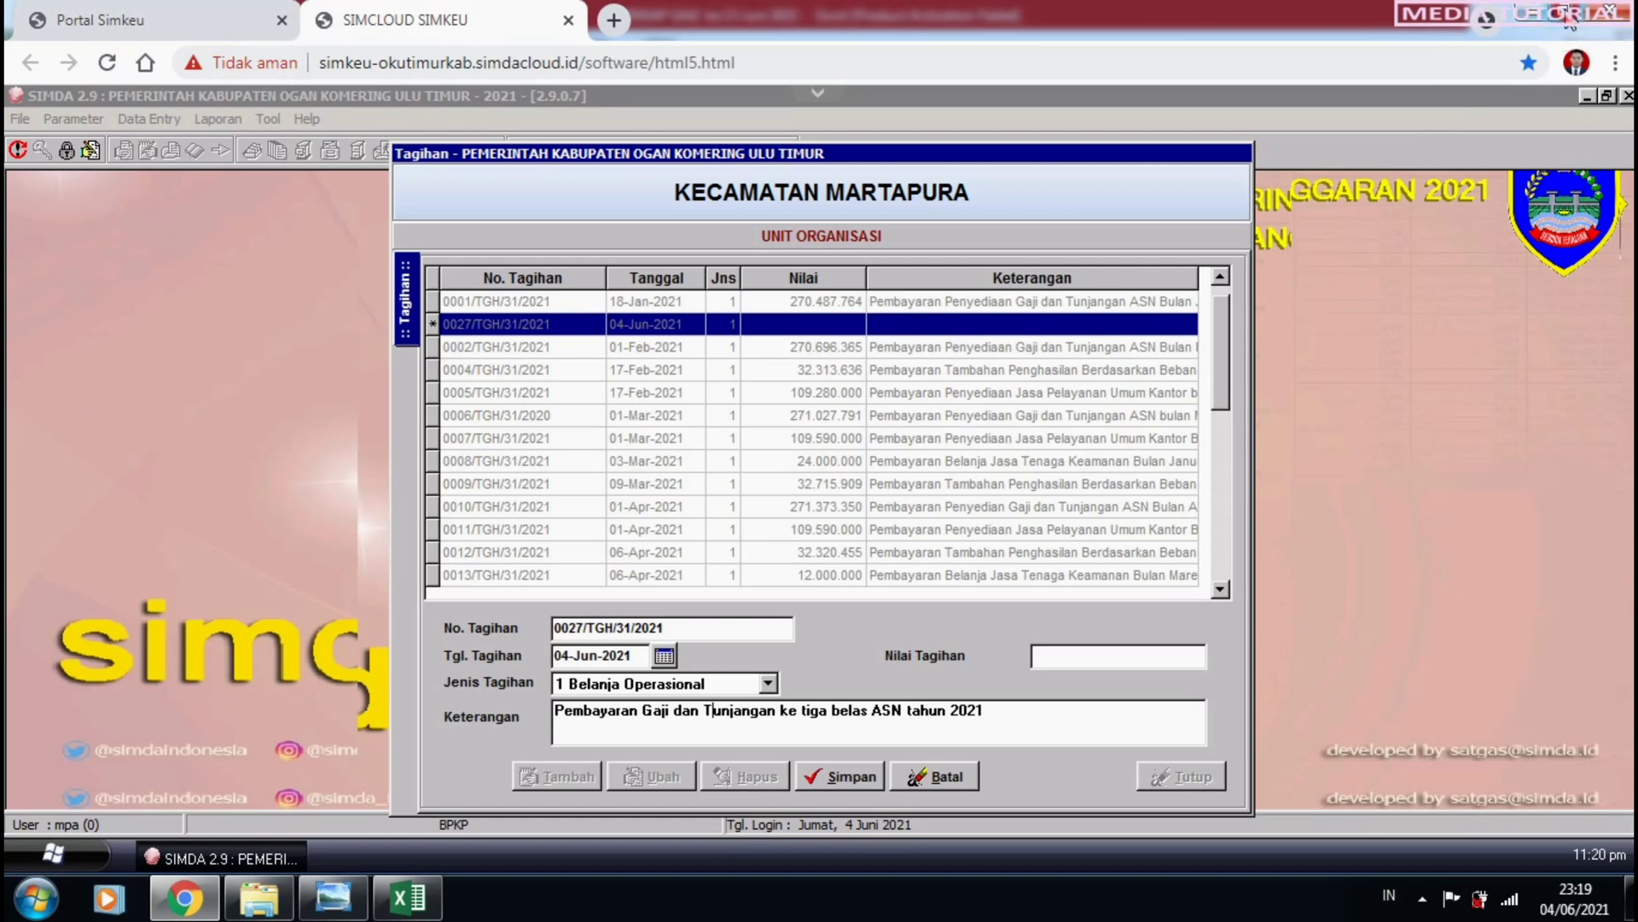
{"action": "left_click", "coordinate": [1577, 15]}
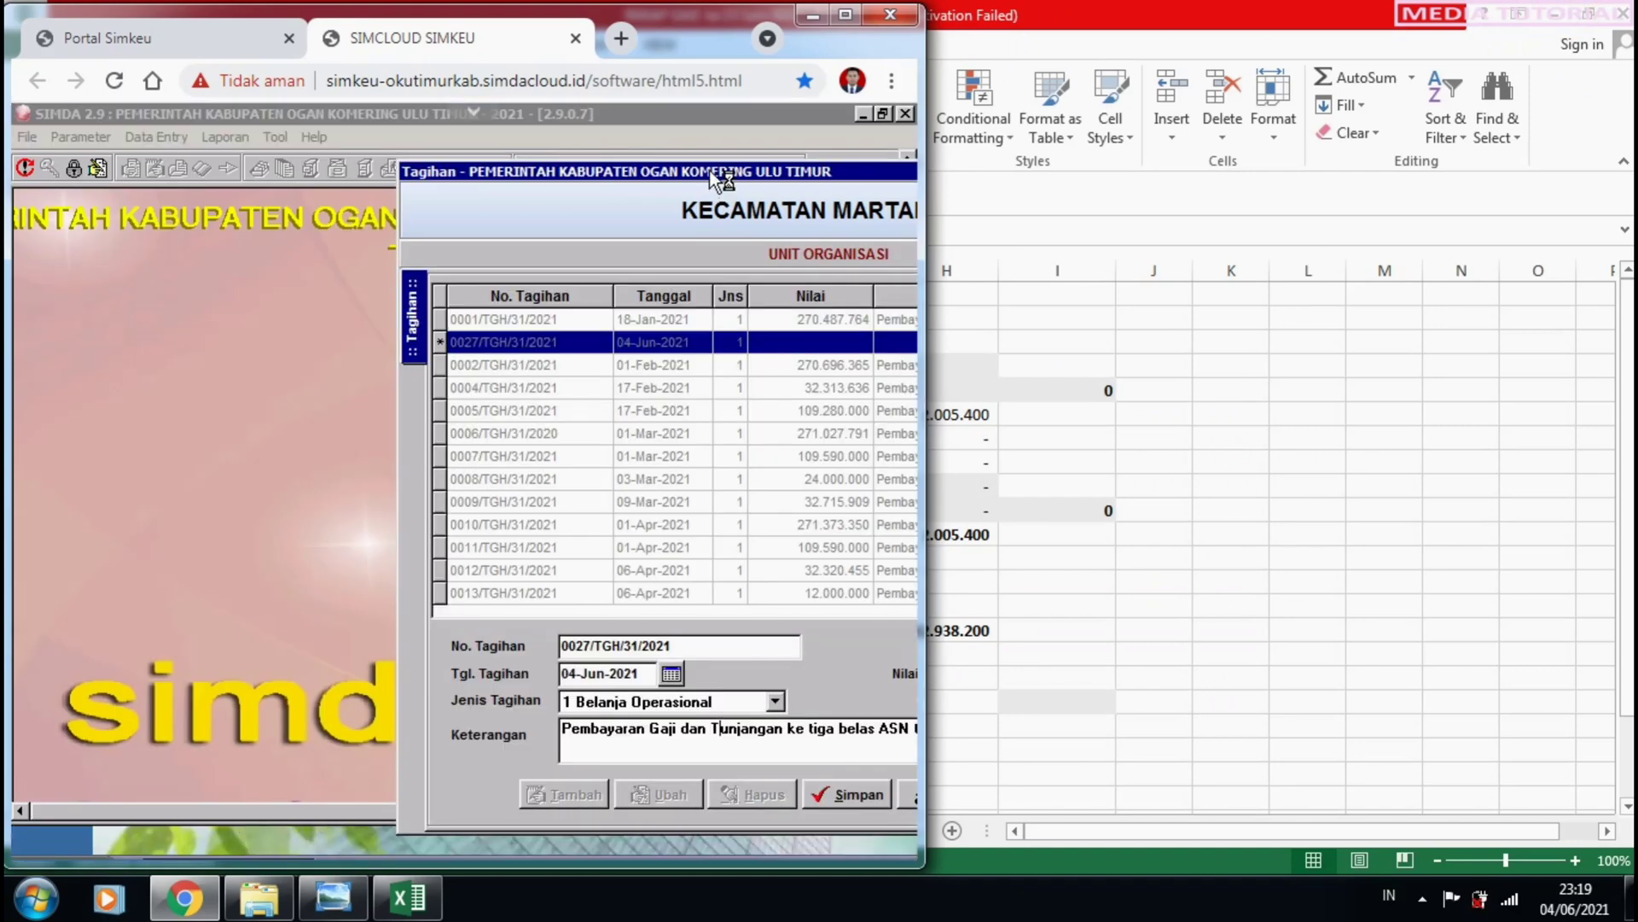
{"action": "left_click_drag", "start_coordinate": [716, 175], "coordinate": [332, 124]}
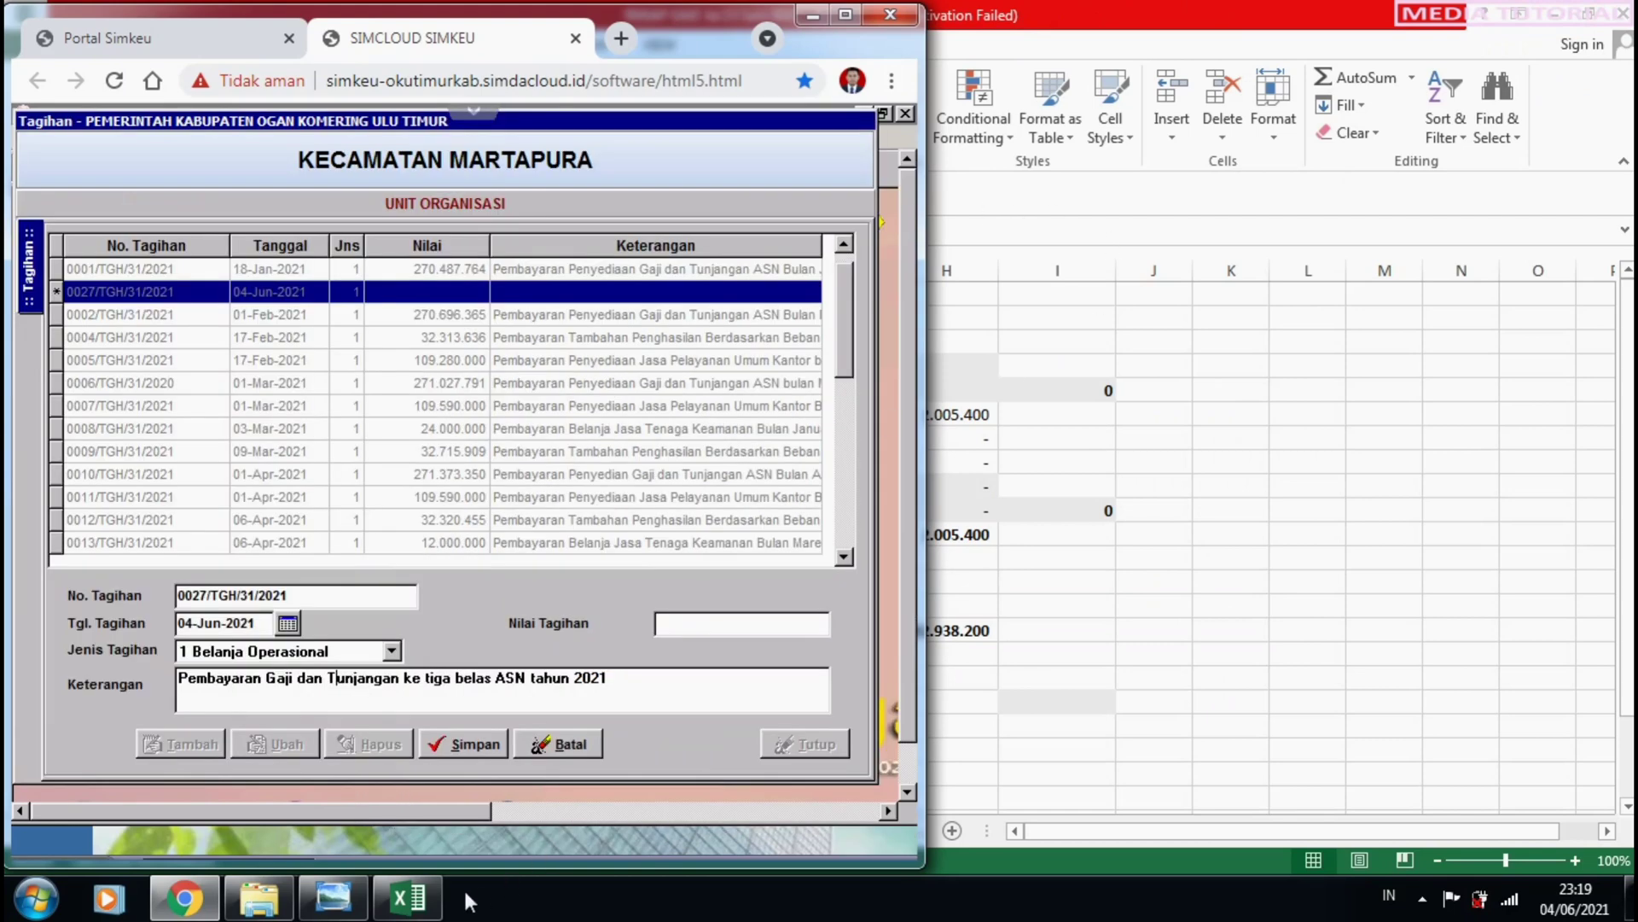
Switch to Excel, place the REKAP GAJI ke 13 Juni 2021 workbook beside the browser and collapse its ribbon.
{"action": "left_click", "coordinate": [427, 909]}
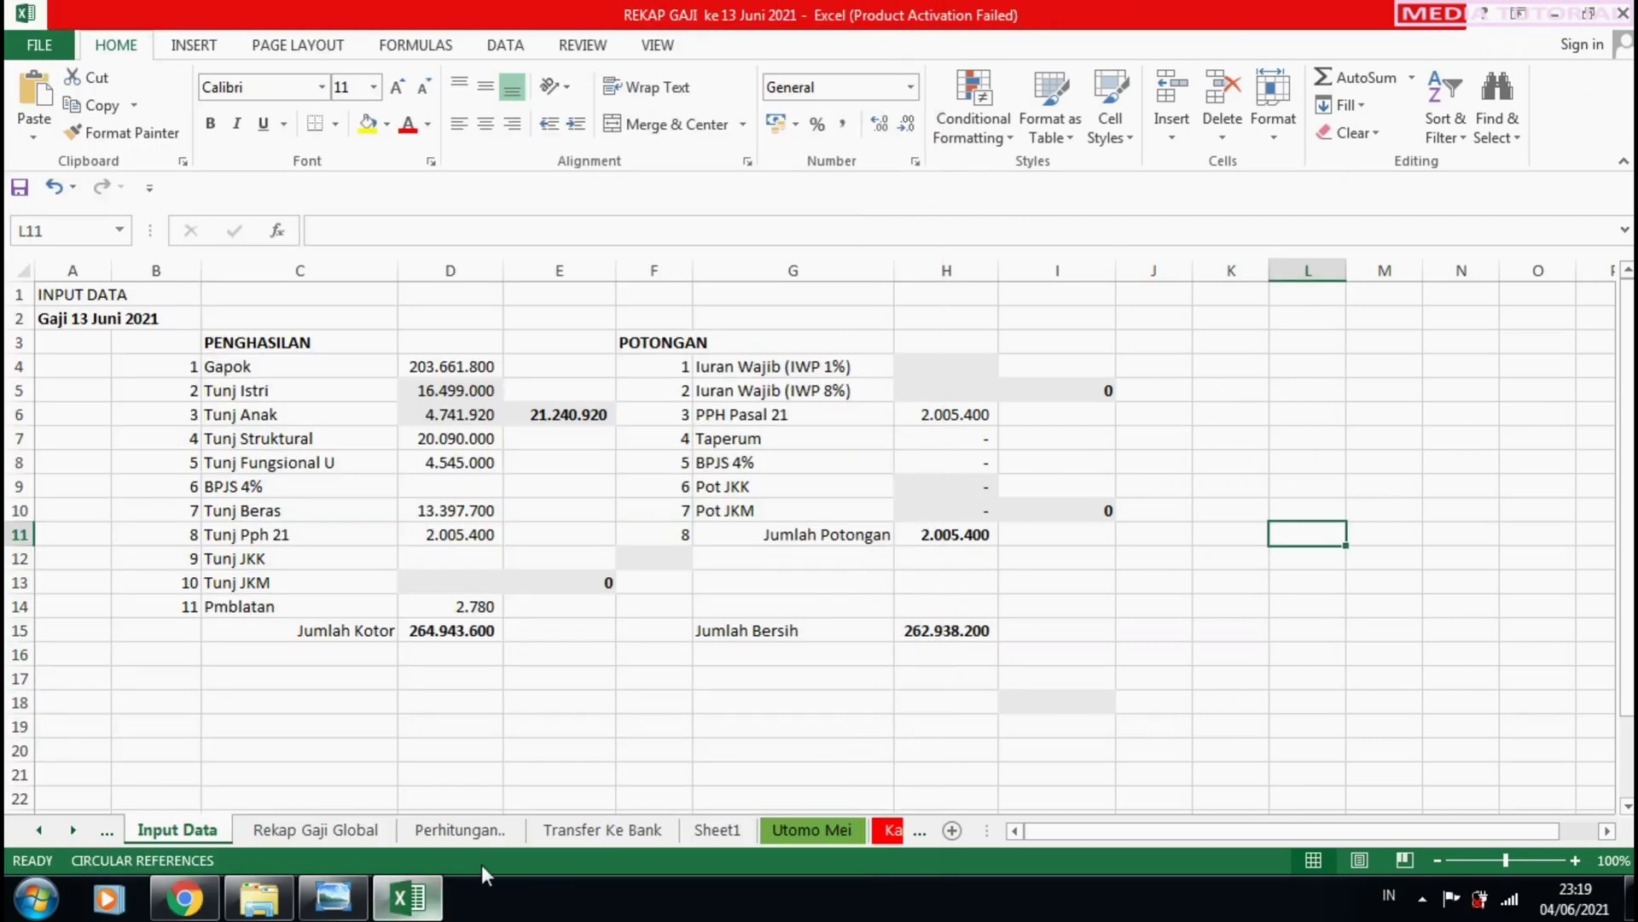
{"action": "left_click", "coordinate": [1582, 19]}
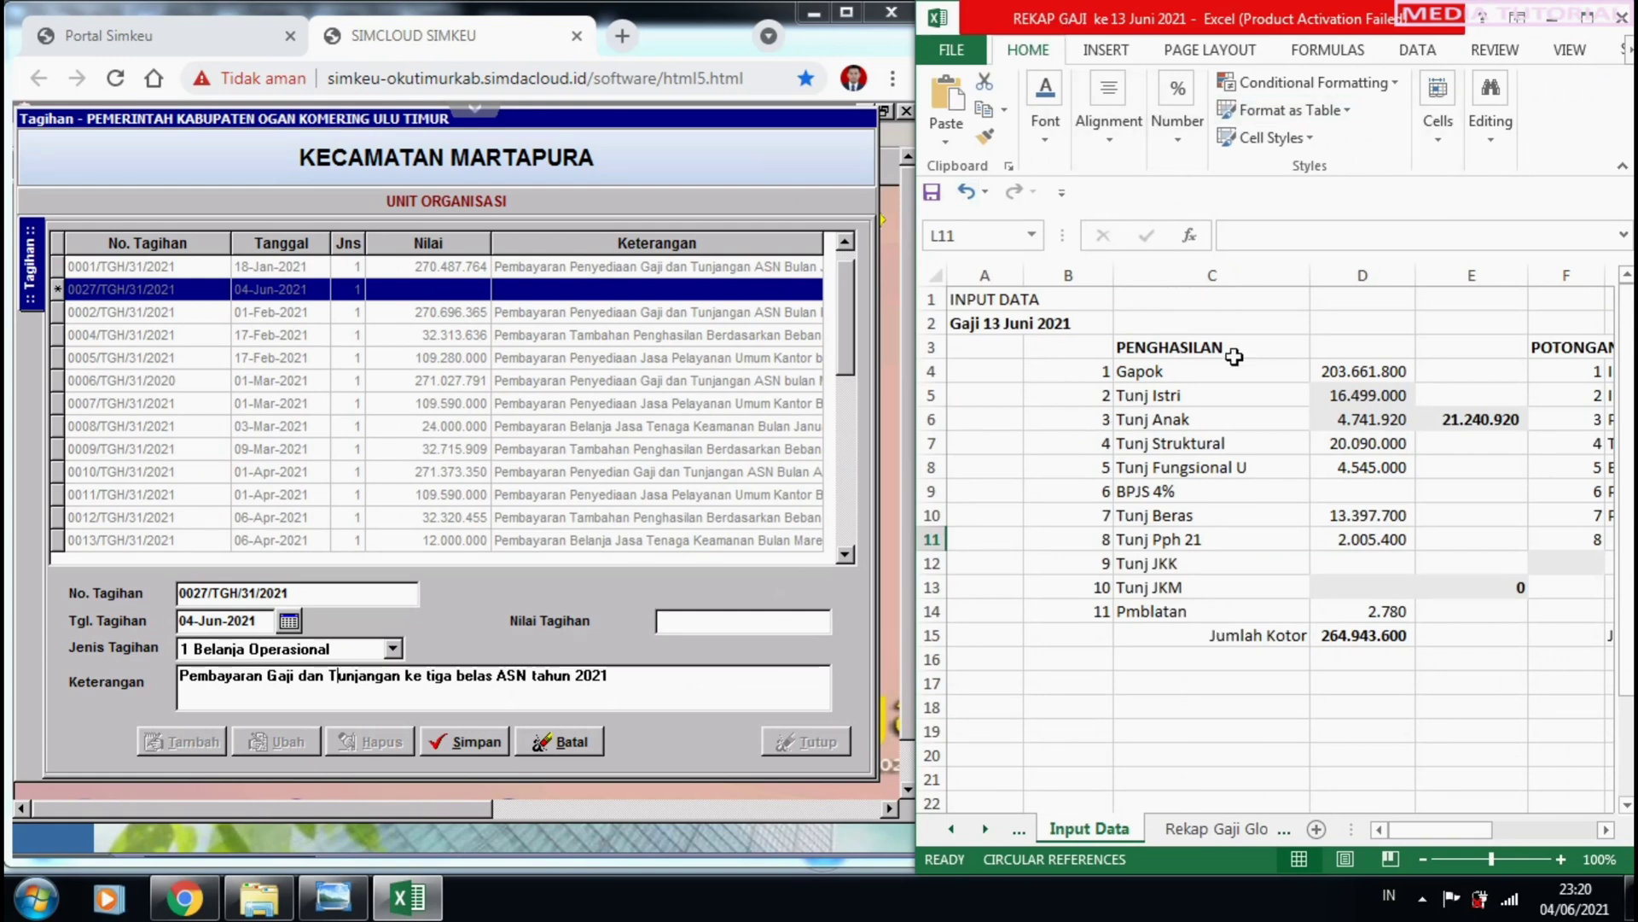
{"action": "double_click", "coordinate": [1029, 51]}
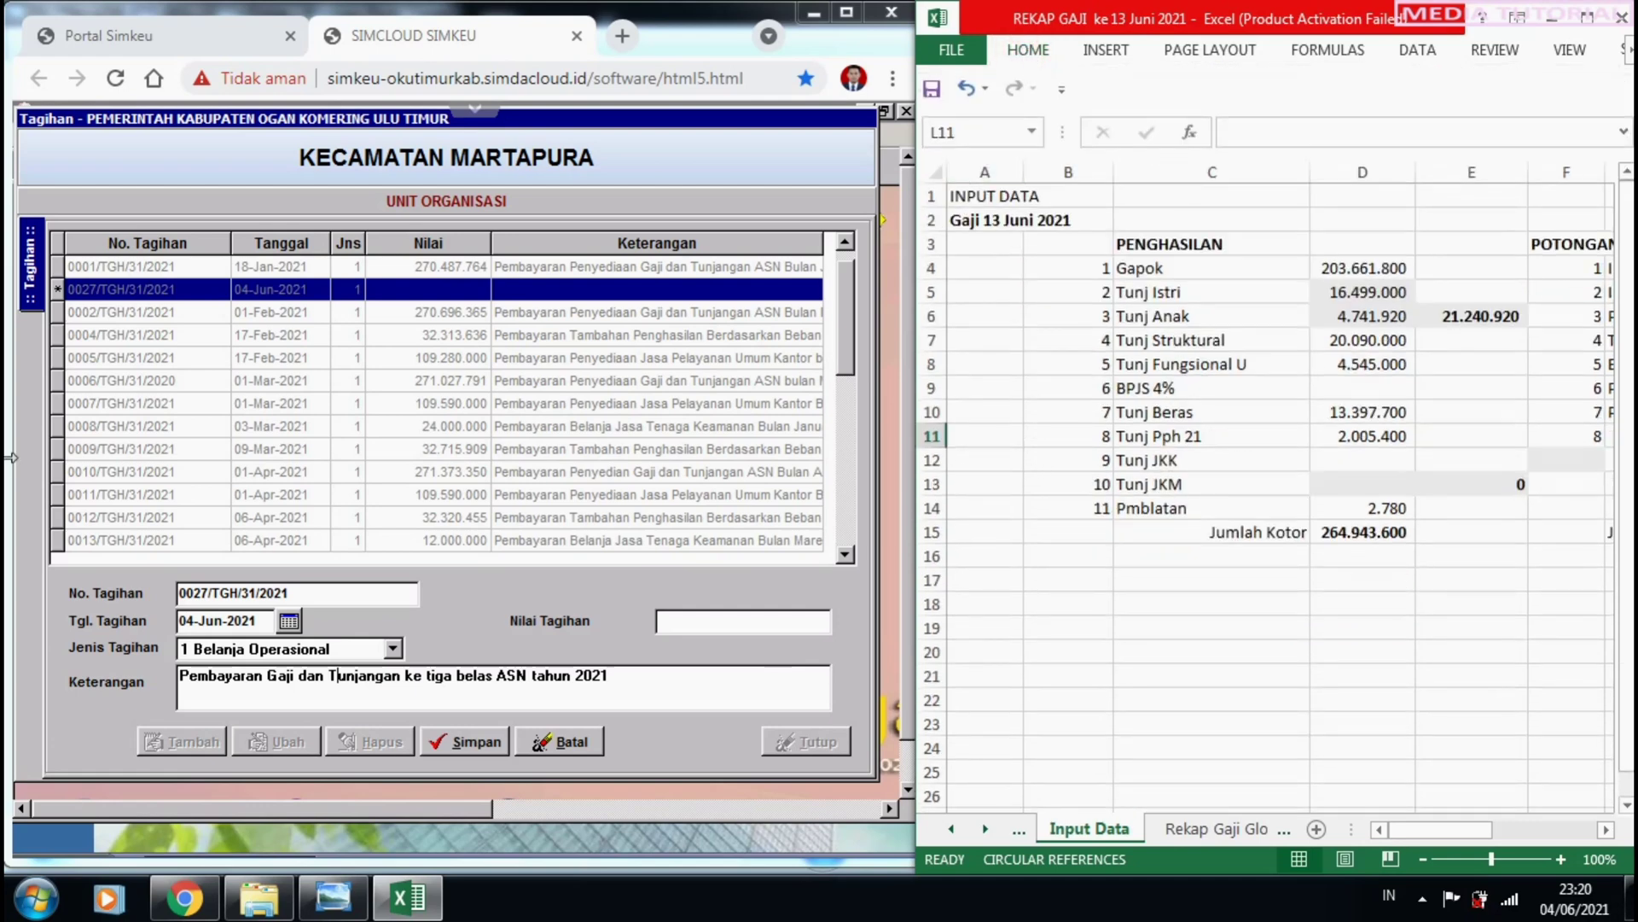
Copy the Jumlah Kotor total from cell D15 into the bill's Nilai Tagihan field and try to save the bill.
{"action": "left_click", "coordinate": [362, 449]}
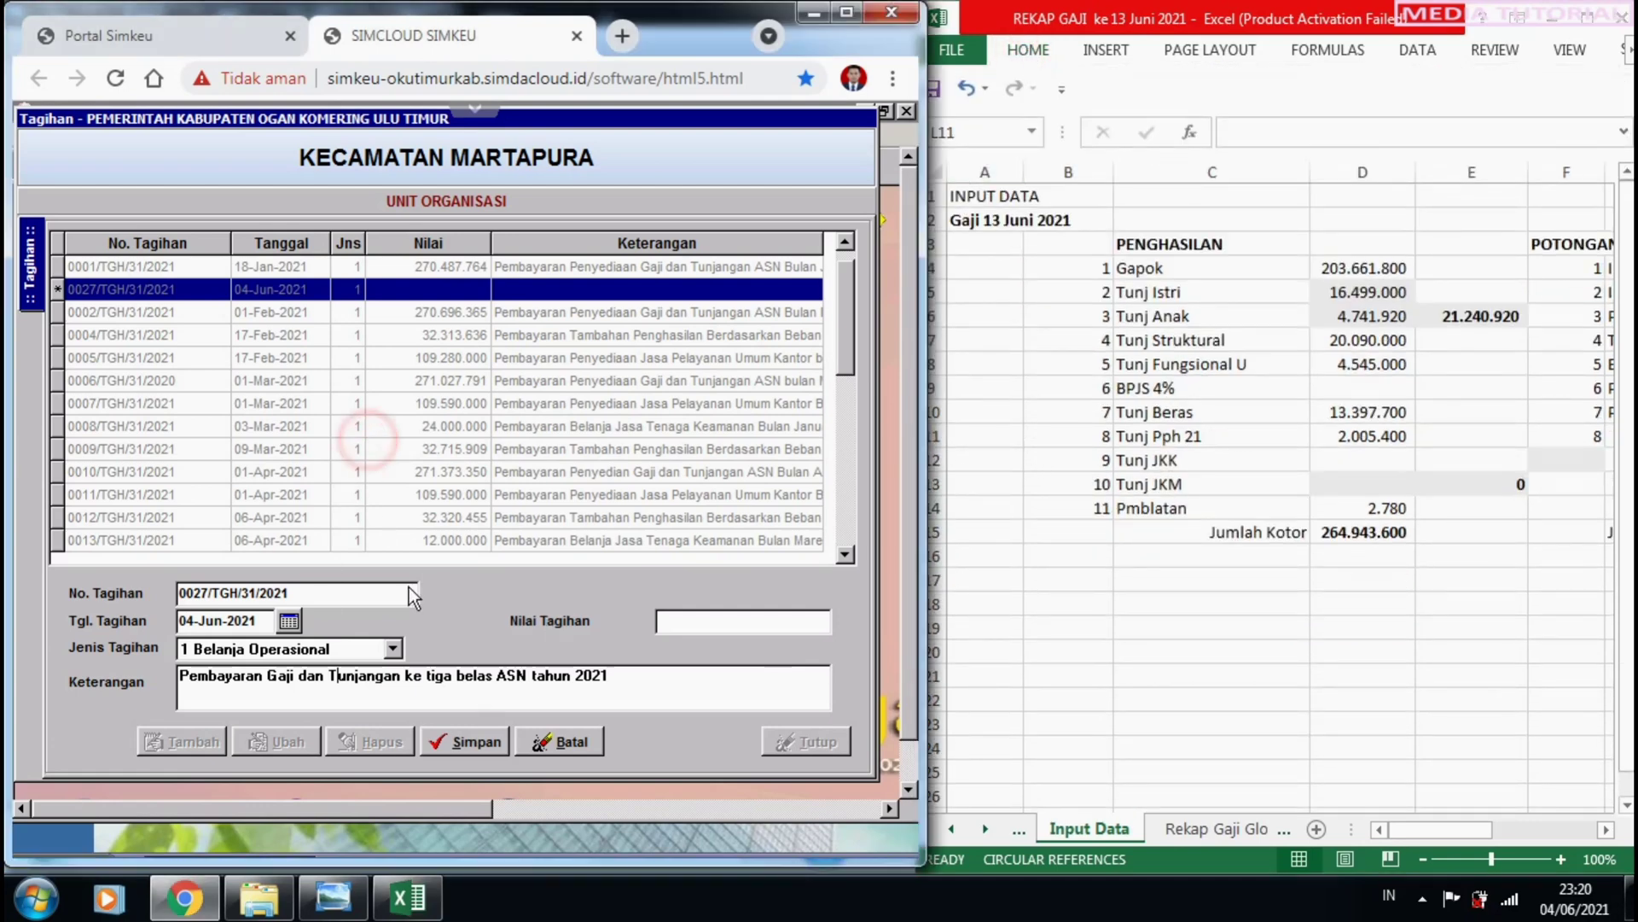
{"action": "left_click", "coordinate": [649, 680]}
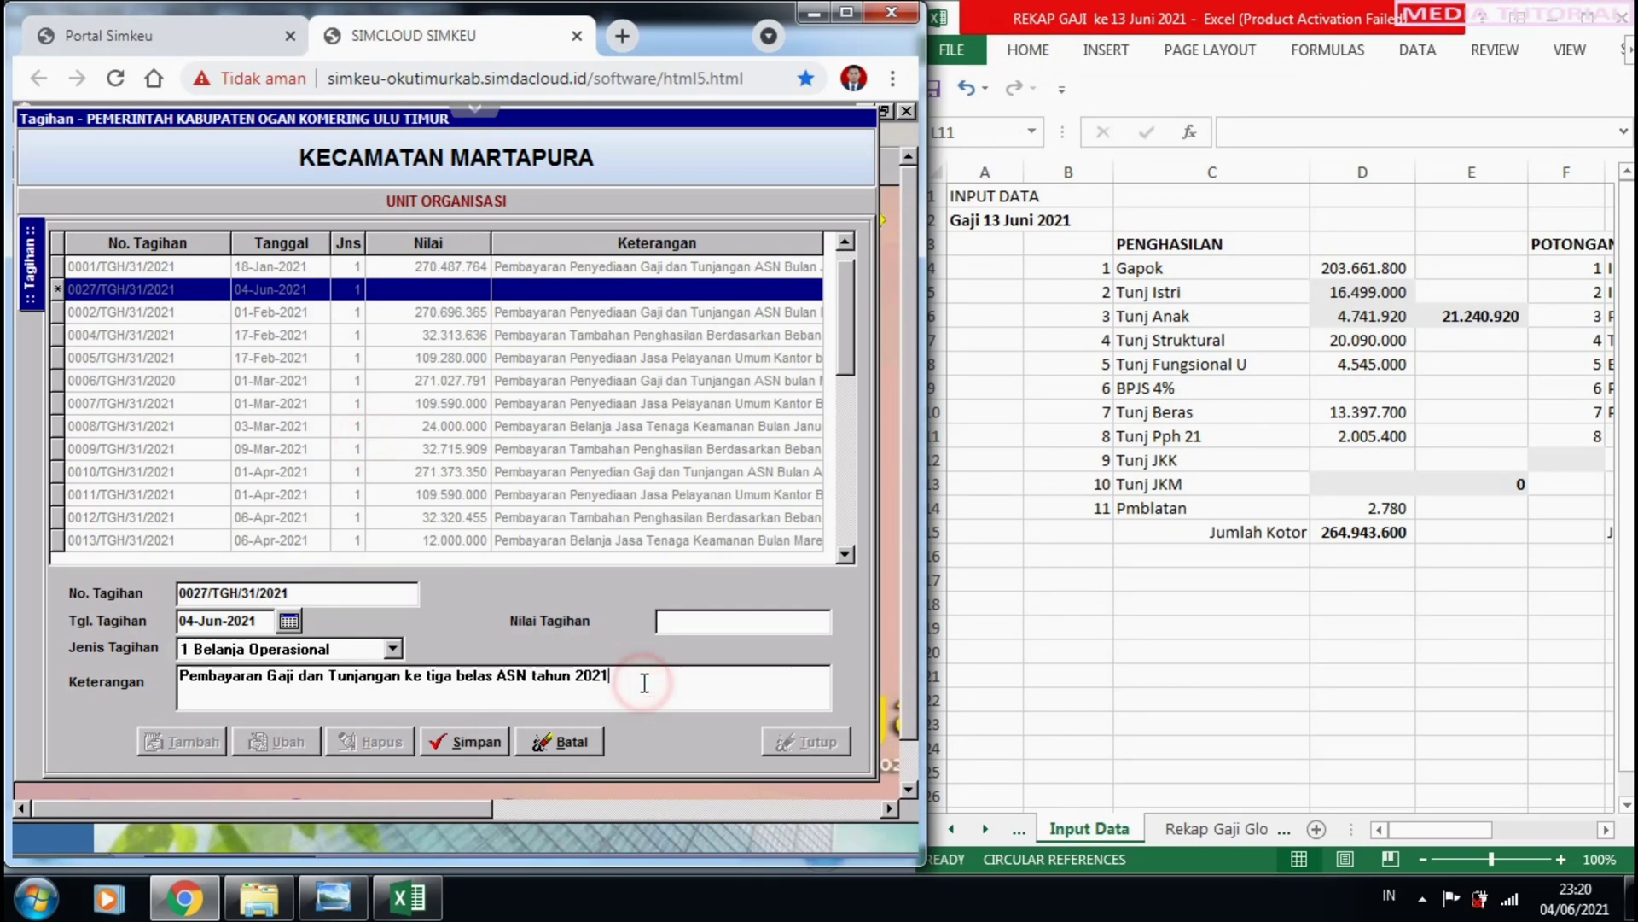
{"action": "left_click", "coordinate": [664, 623]}
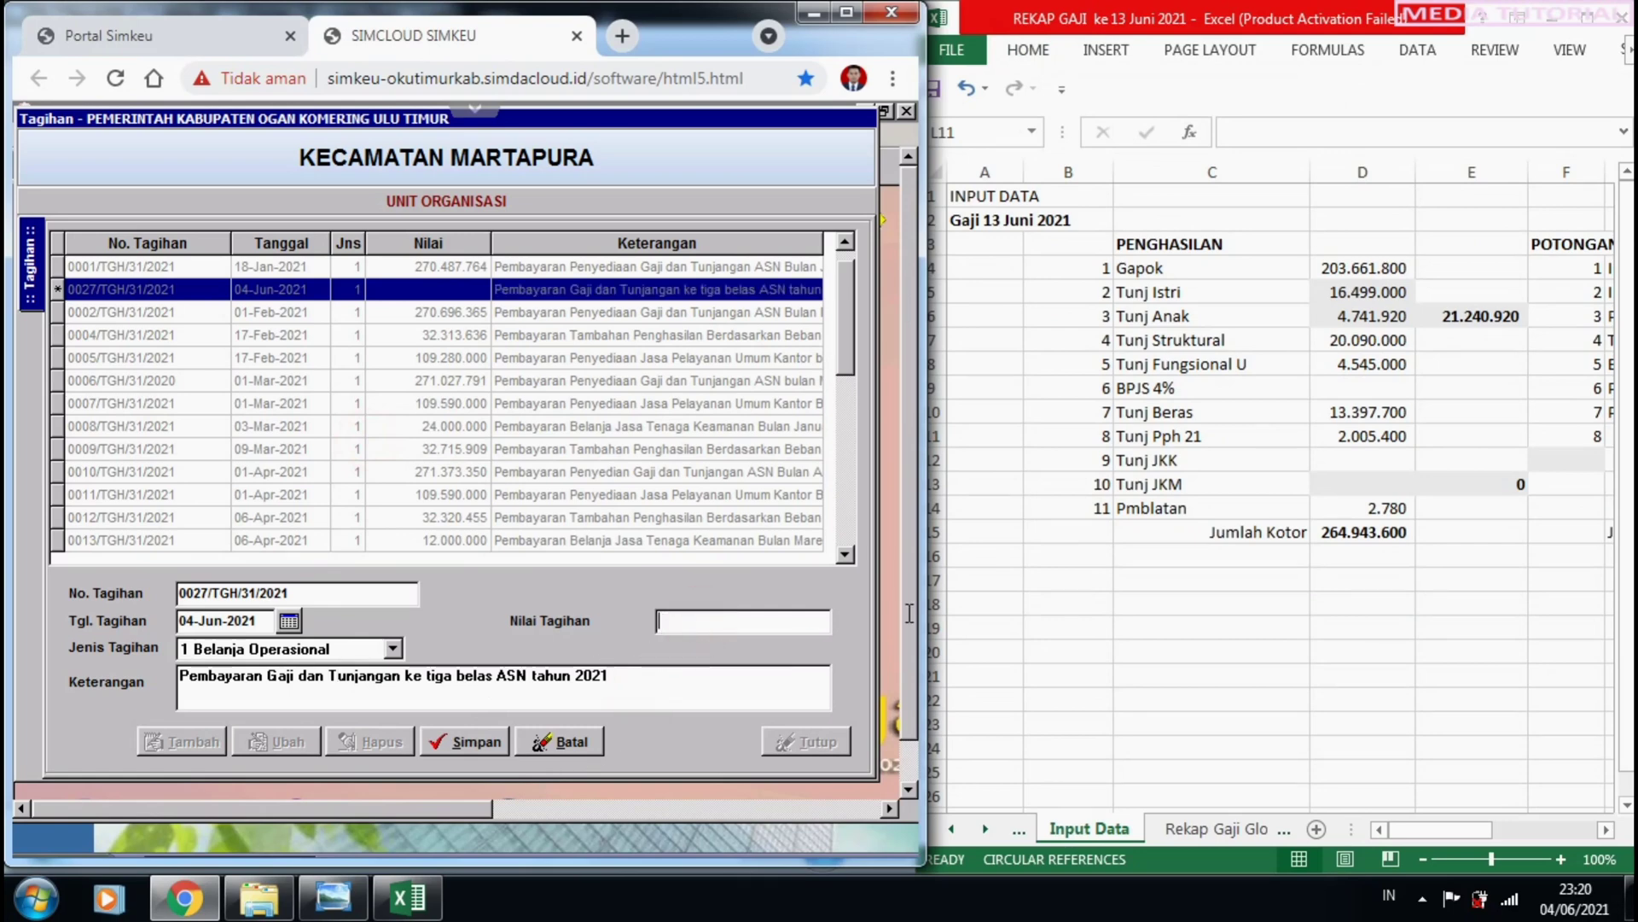
{"action": "left_click", "coordinate": [1368, 542]}
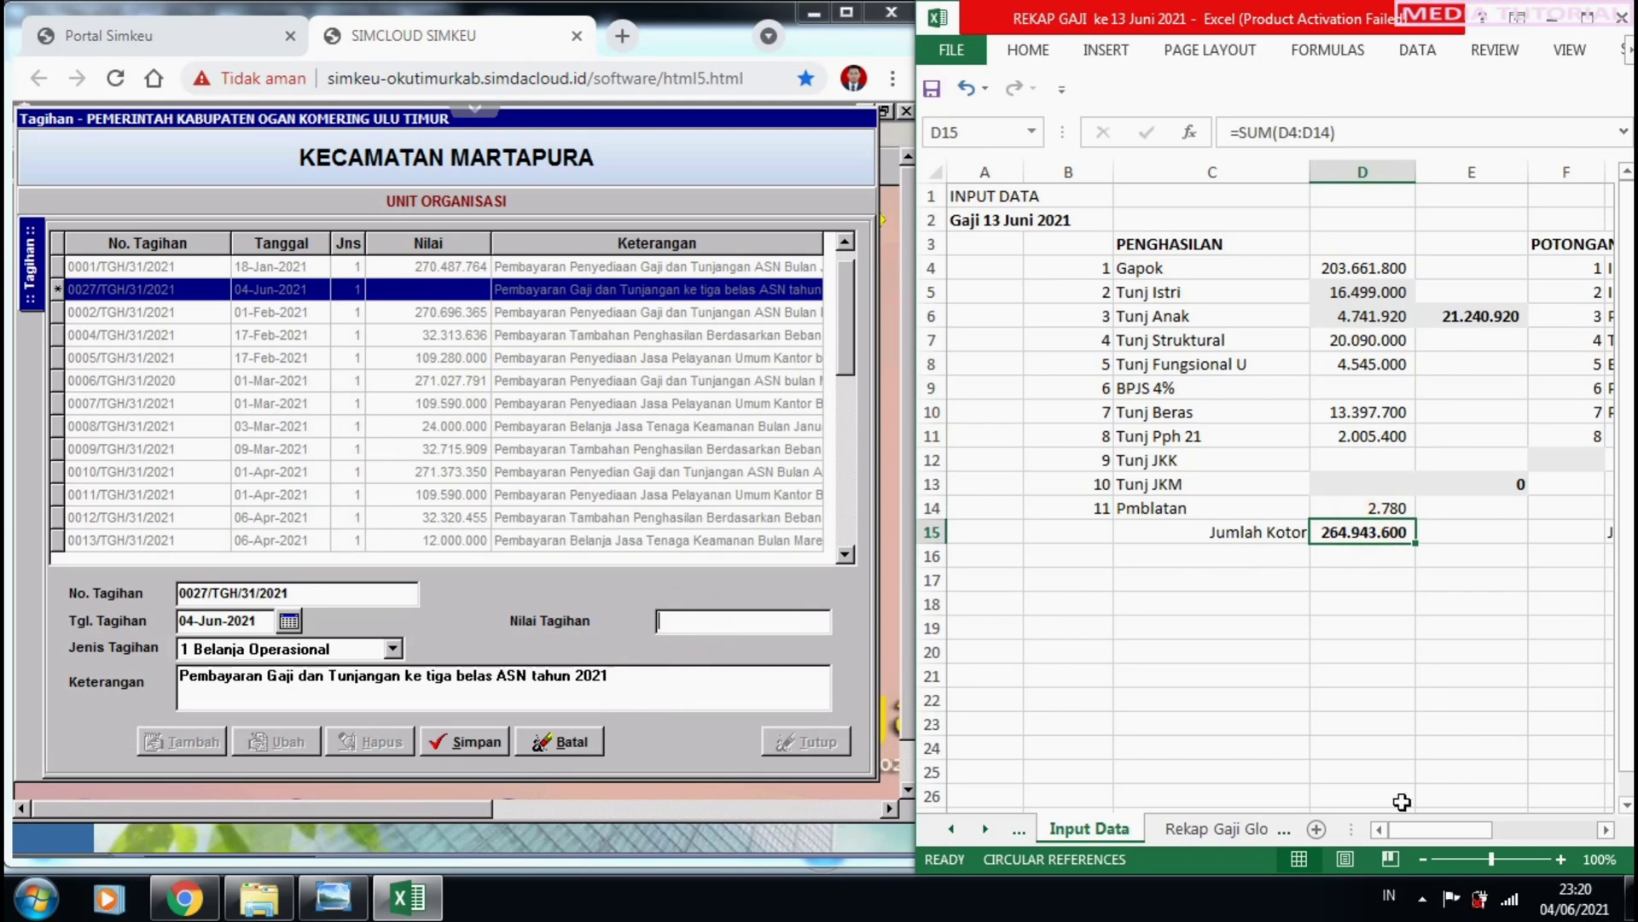
{"action": "mouse_move", "coordinate": [1422, 832]}
{"action": "left_mouse_down"}
{"action": "mouse_move", "coordinate": [1493, 832]}
{"action": "mouse_move", "coordinate": [1433, 823]}
{"action": "left_mouse_up"}
{"action": "key", "text": "ctrl+c"}
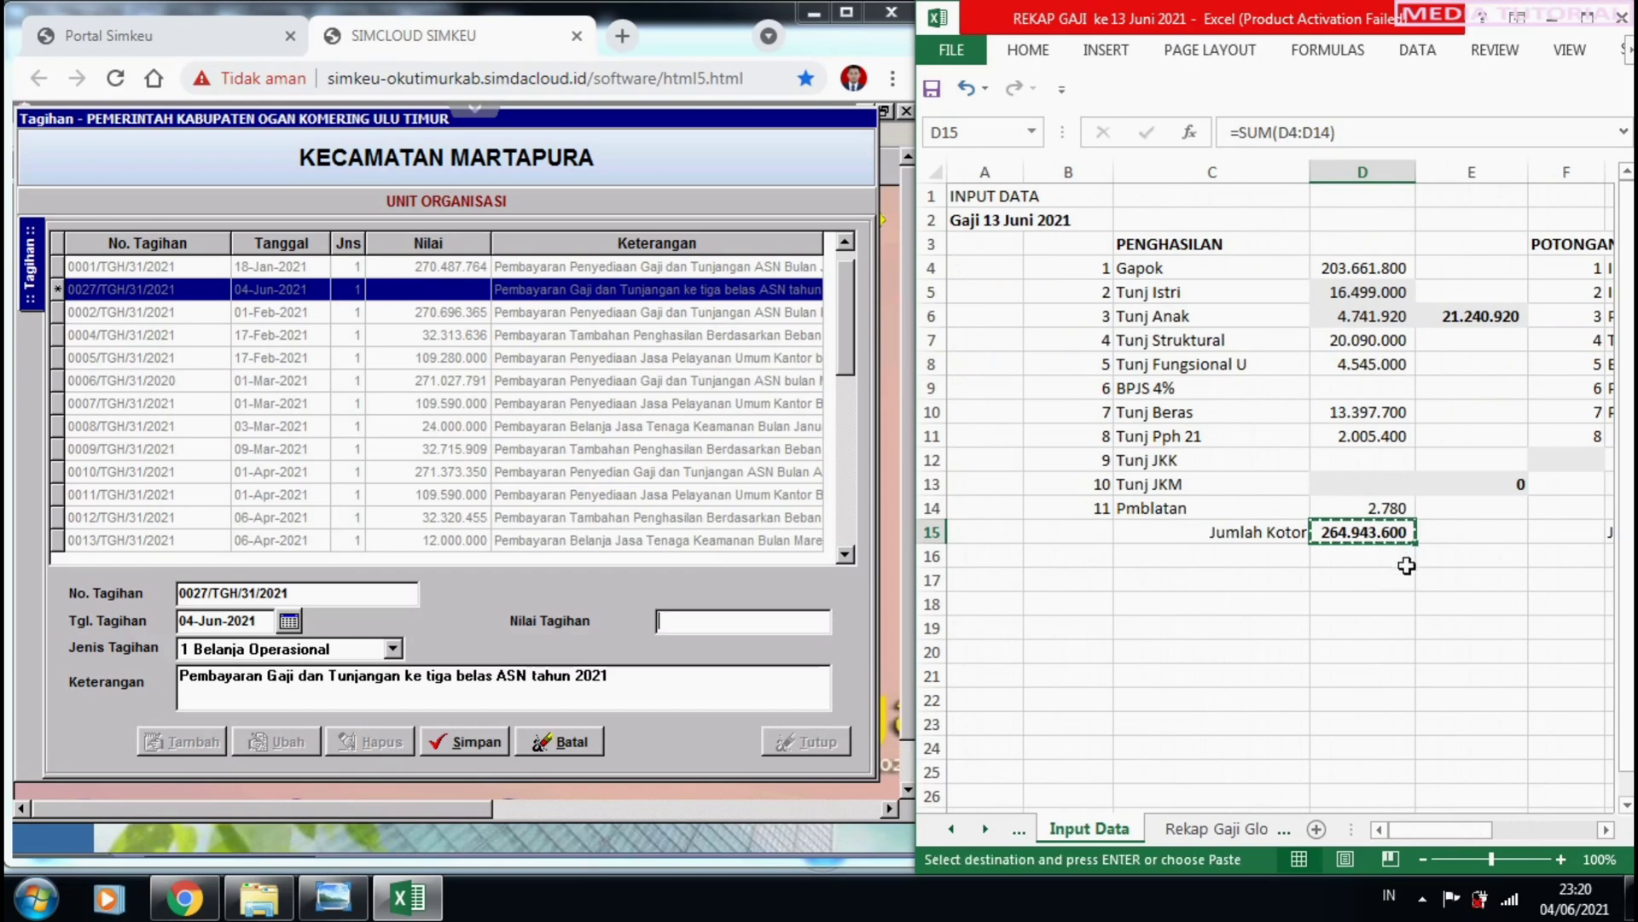
{"action": "left_click", "coordinate": [698, 623]}
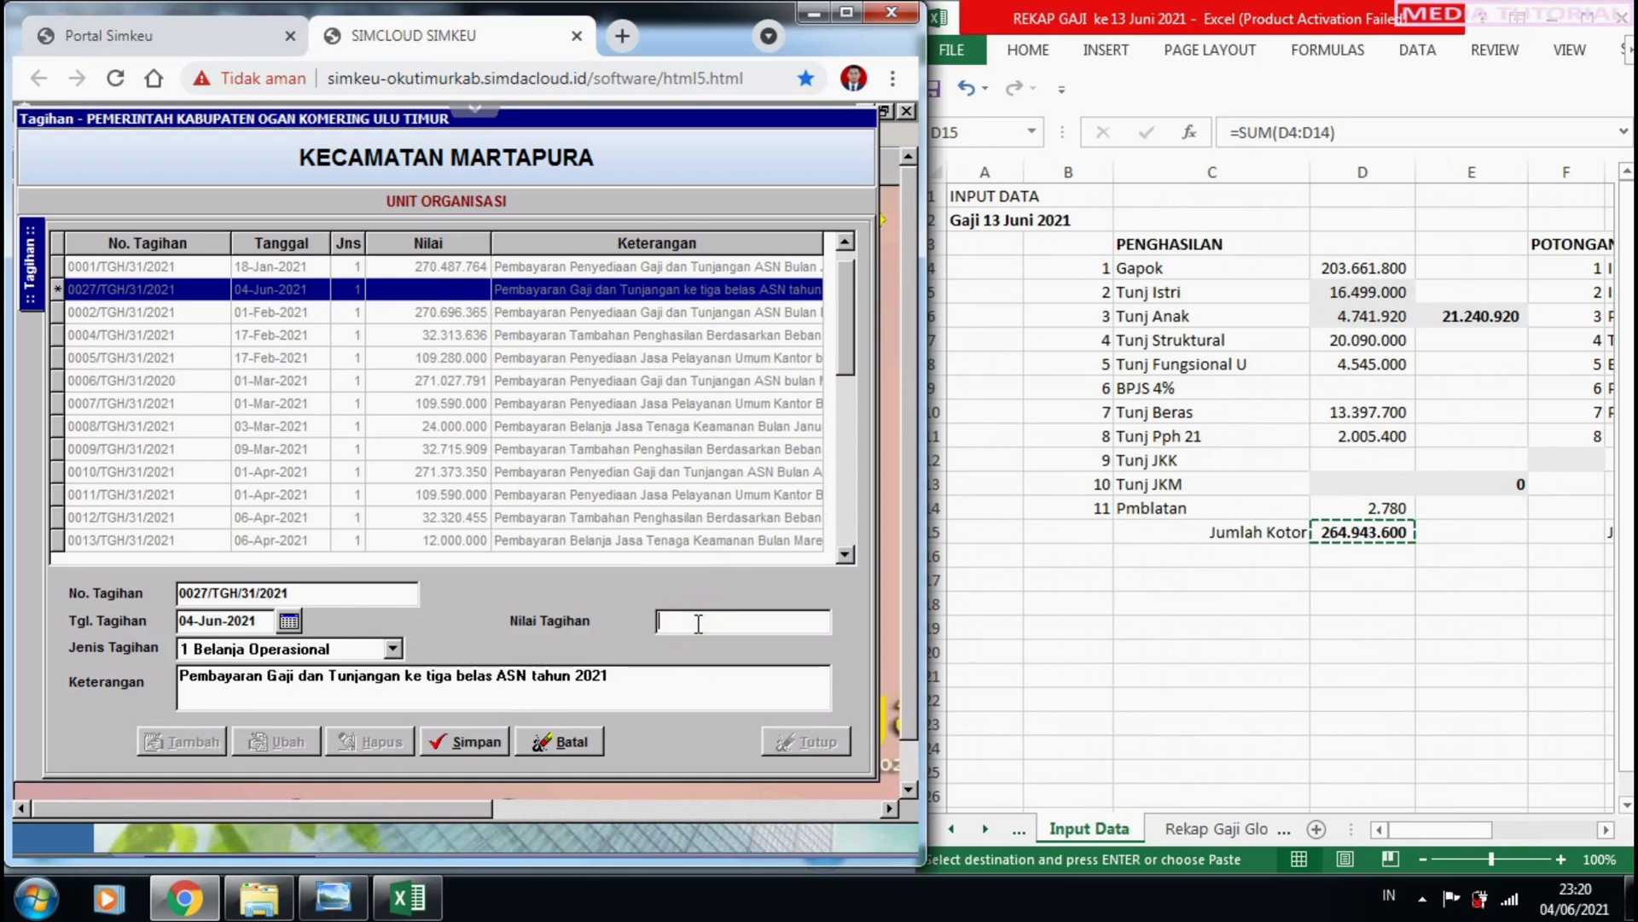
{"action": "key", "text": "ctrl+v"}
{"action": "left_click", "coordinate": [481, 739]}
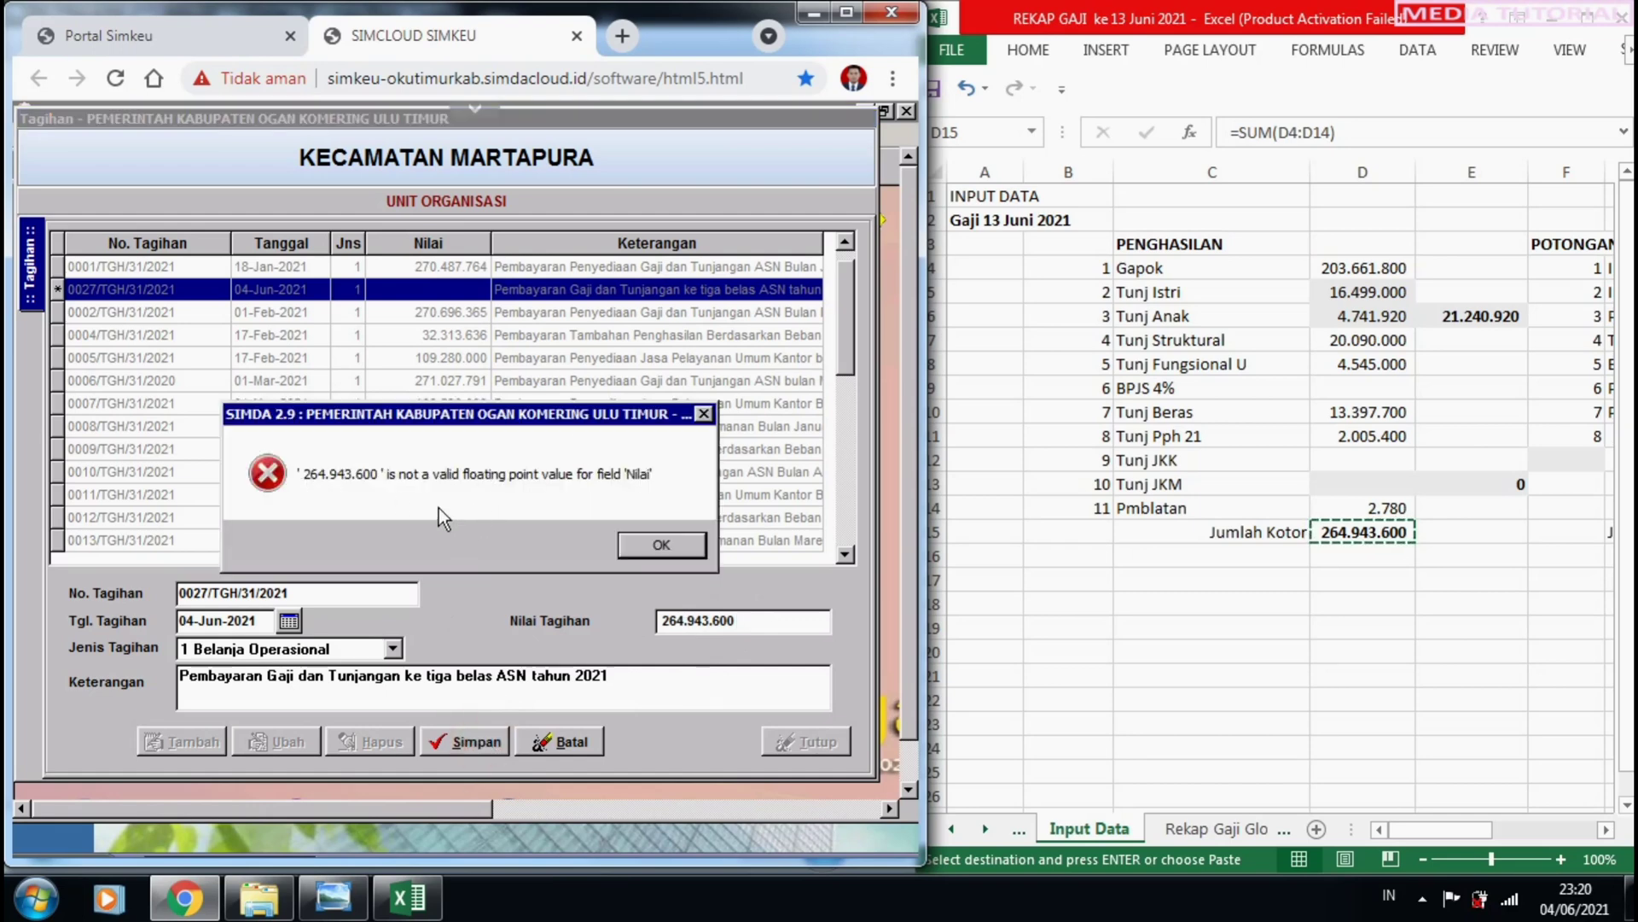
Remove the thousands separators from Nilai Tagihan so it reads 264943600, and save the bill.
{"action": "left_click", "coordinate": [650, 545]}
{"action": "left_click", "coordinate": [685, 621]}
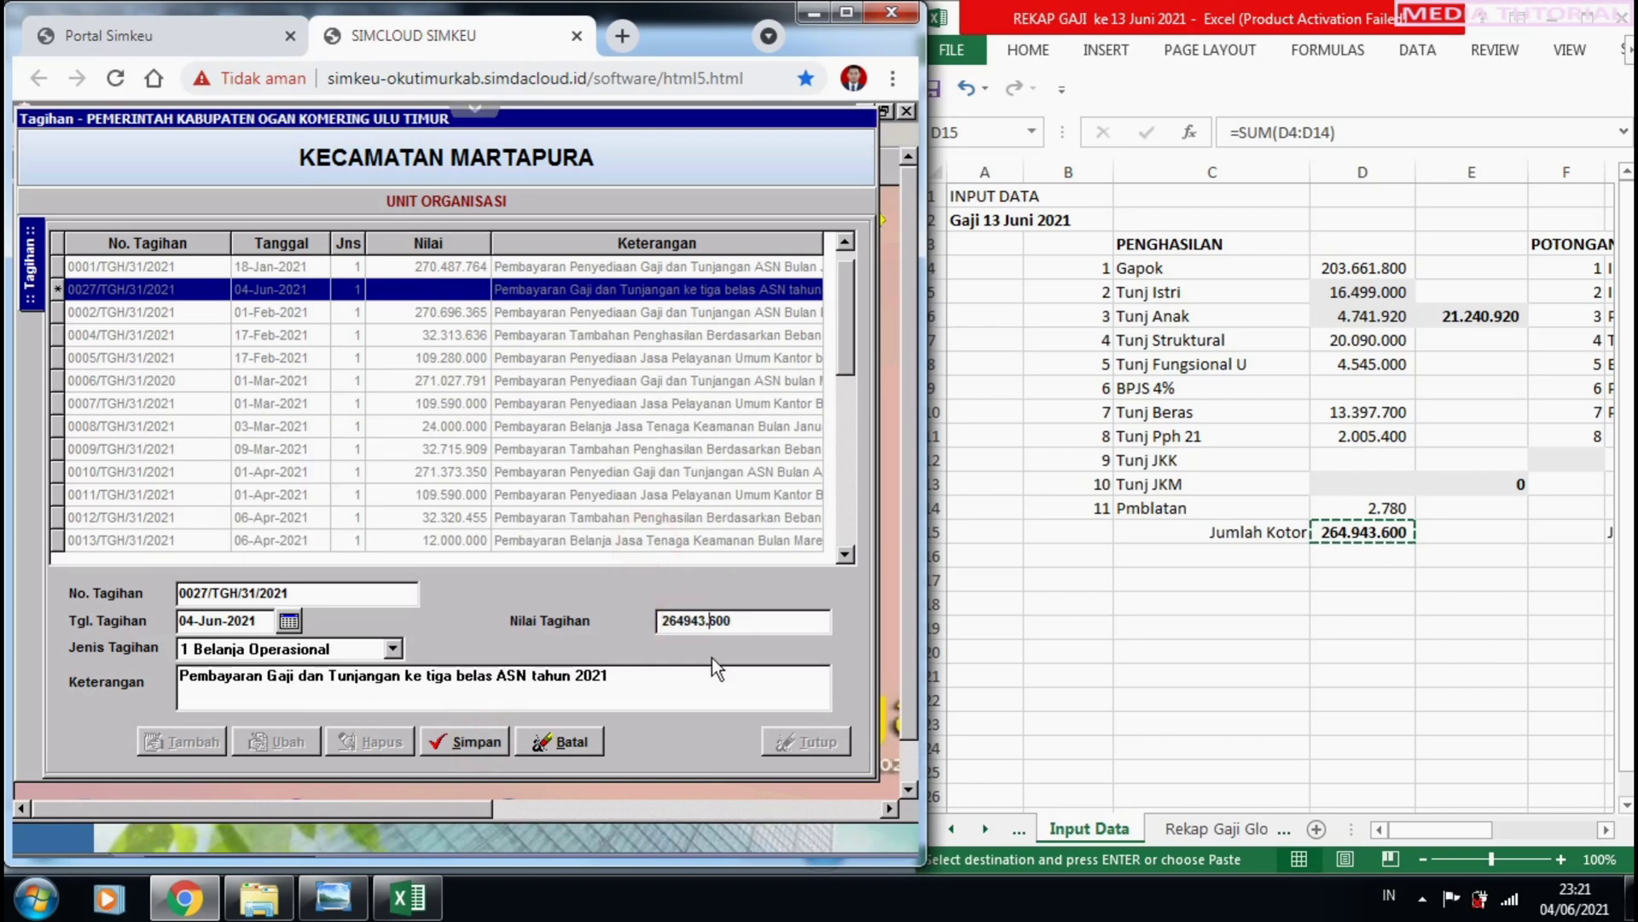
{"action": "left_click", "coordinate": [471, 741]}
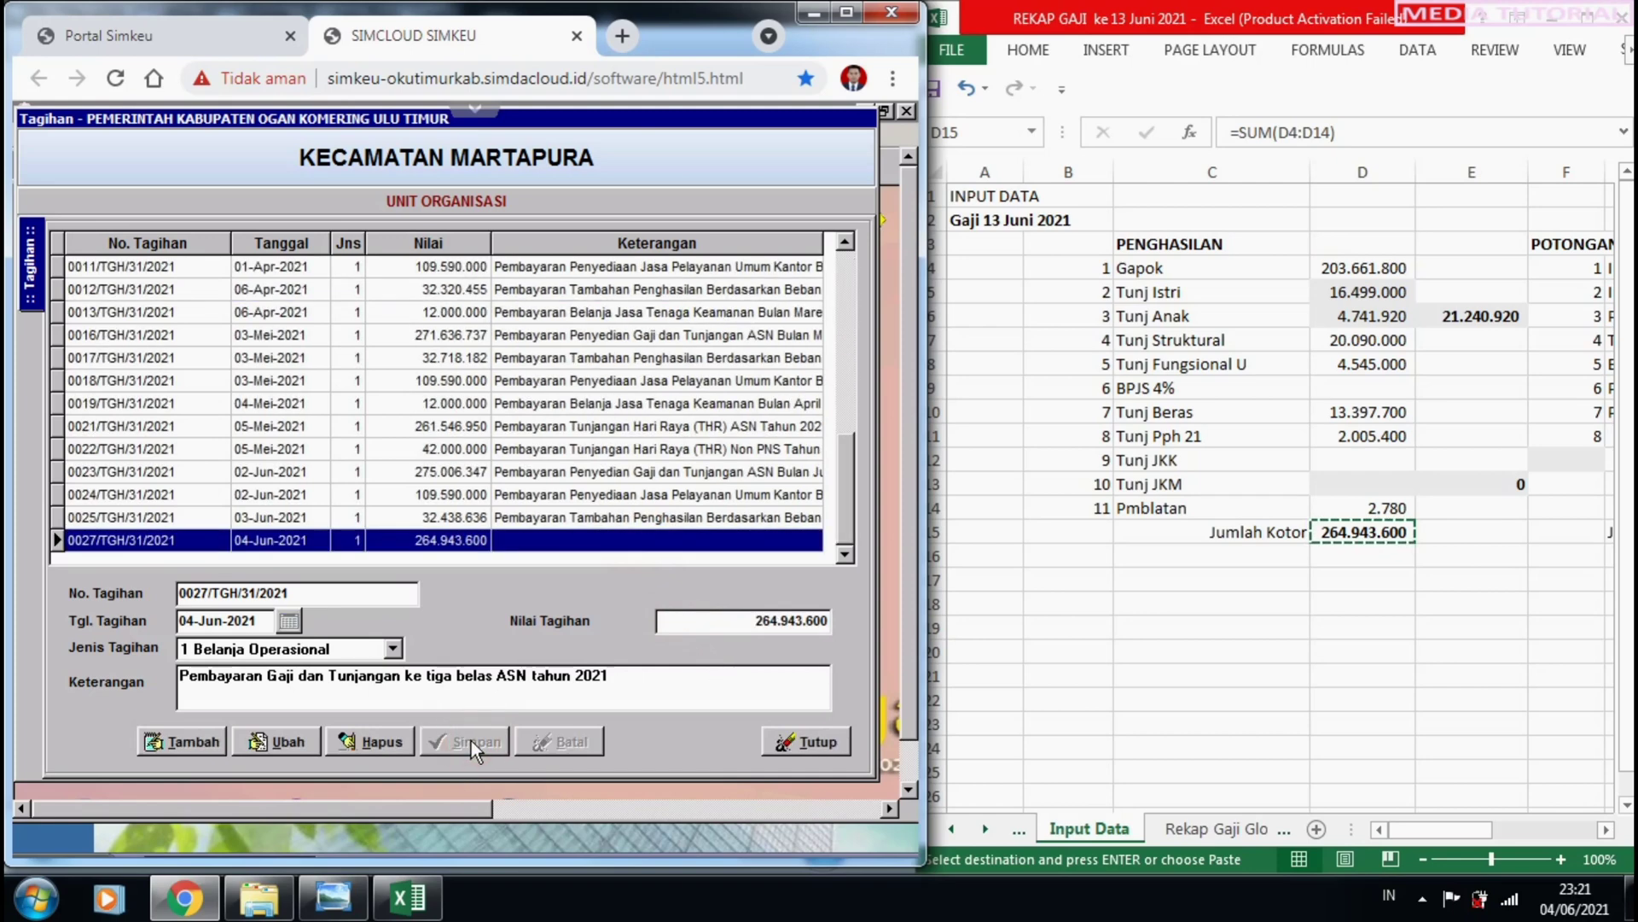
{"action": "left_click", "coordinate": [626, 683]}
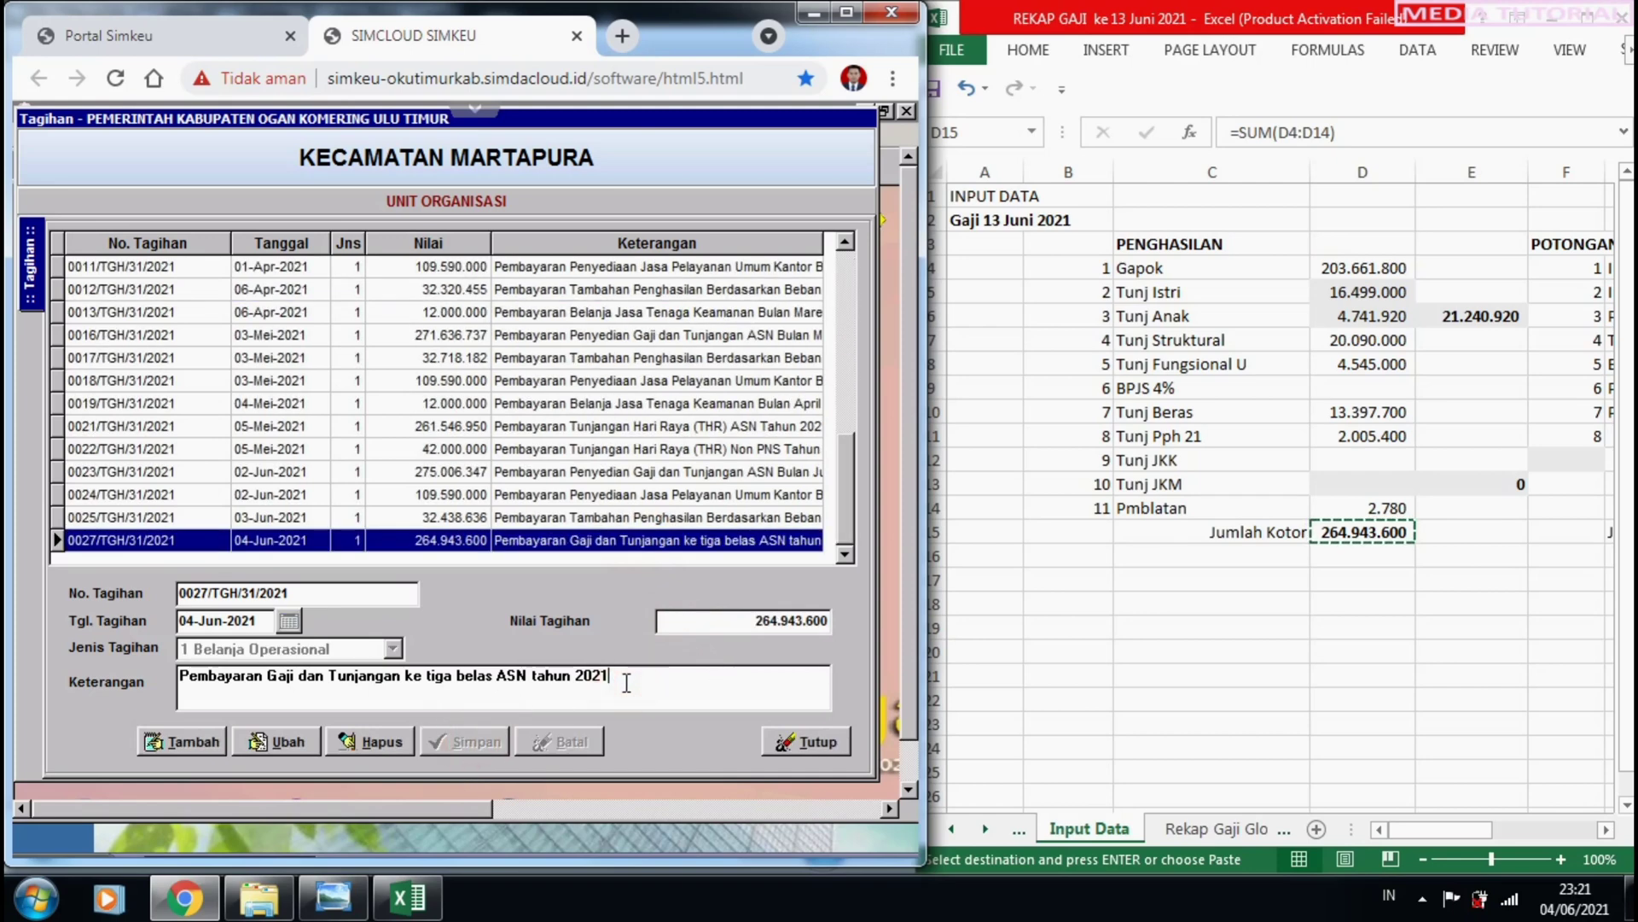
{"action": "left_click", "coordinate": [1366, 628]}
{"action": "left_click", "coordinate": [1429, 633]}
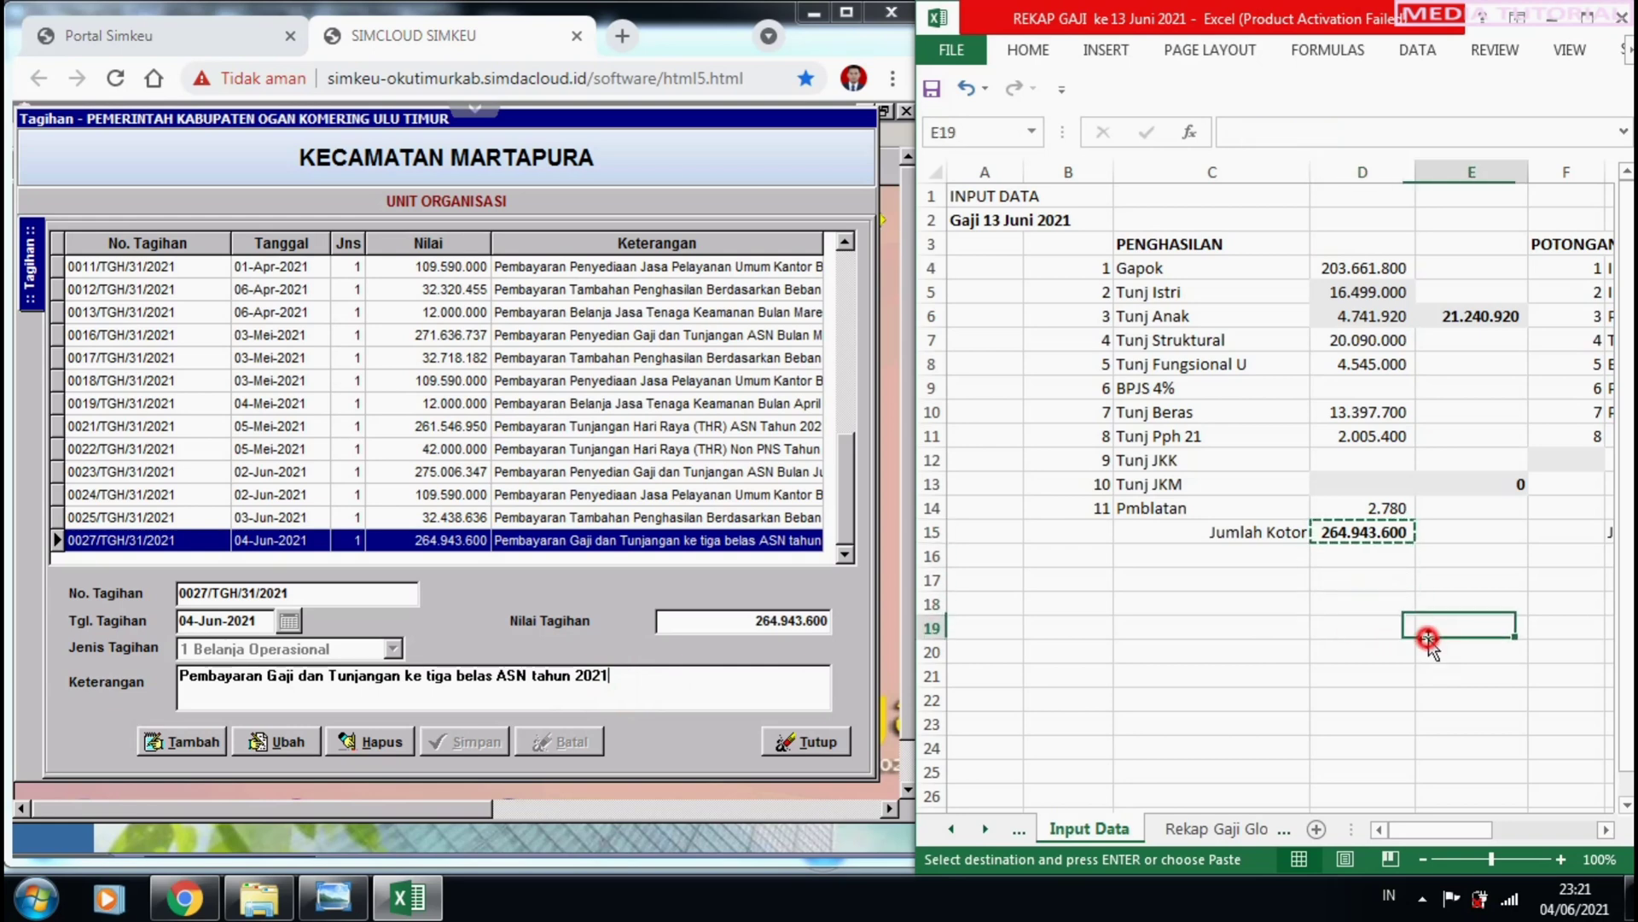
{"action": "double_click", "coordinate": [1377, 629]}
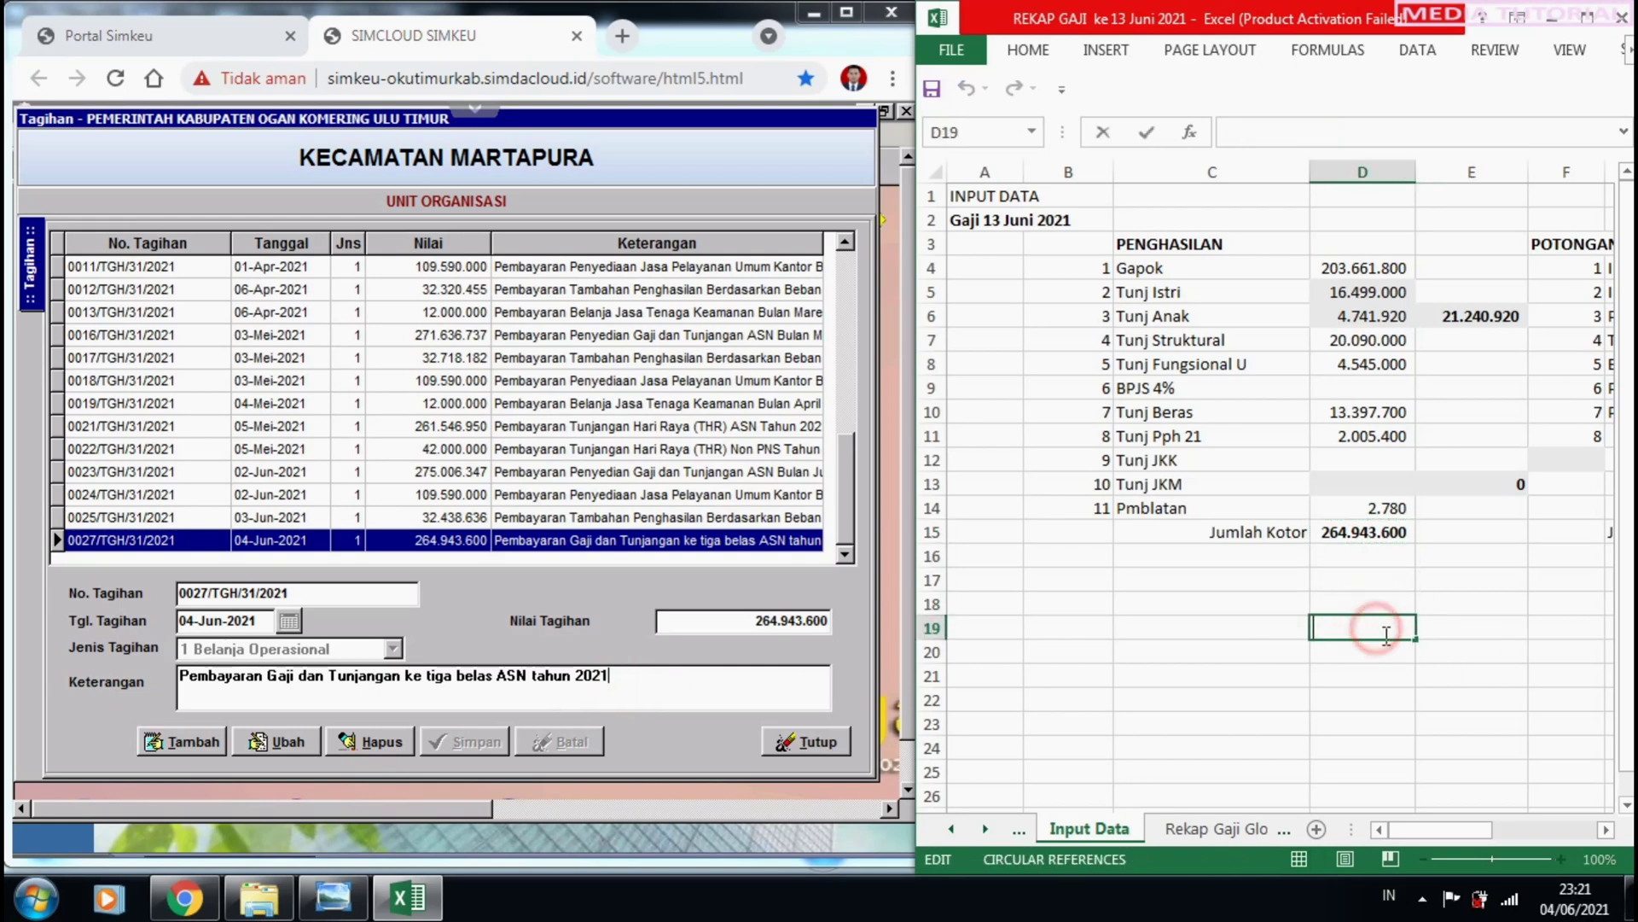
{"action": "left_click", "coordinate": [1444, 630]}
Apply the General number format to column D of the Input Data sheet.
{"action": "left_click", "coordinate": [1369, 174]}
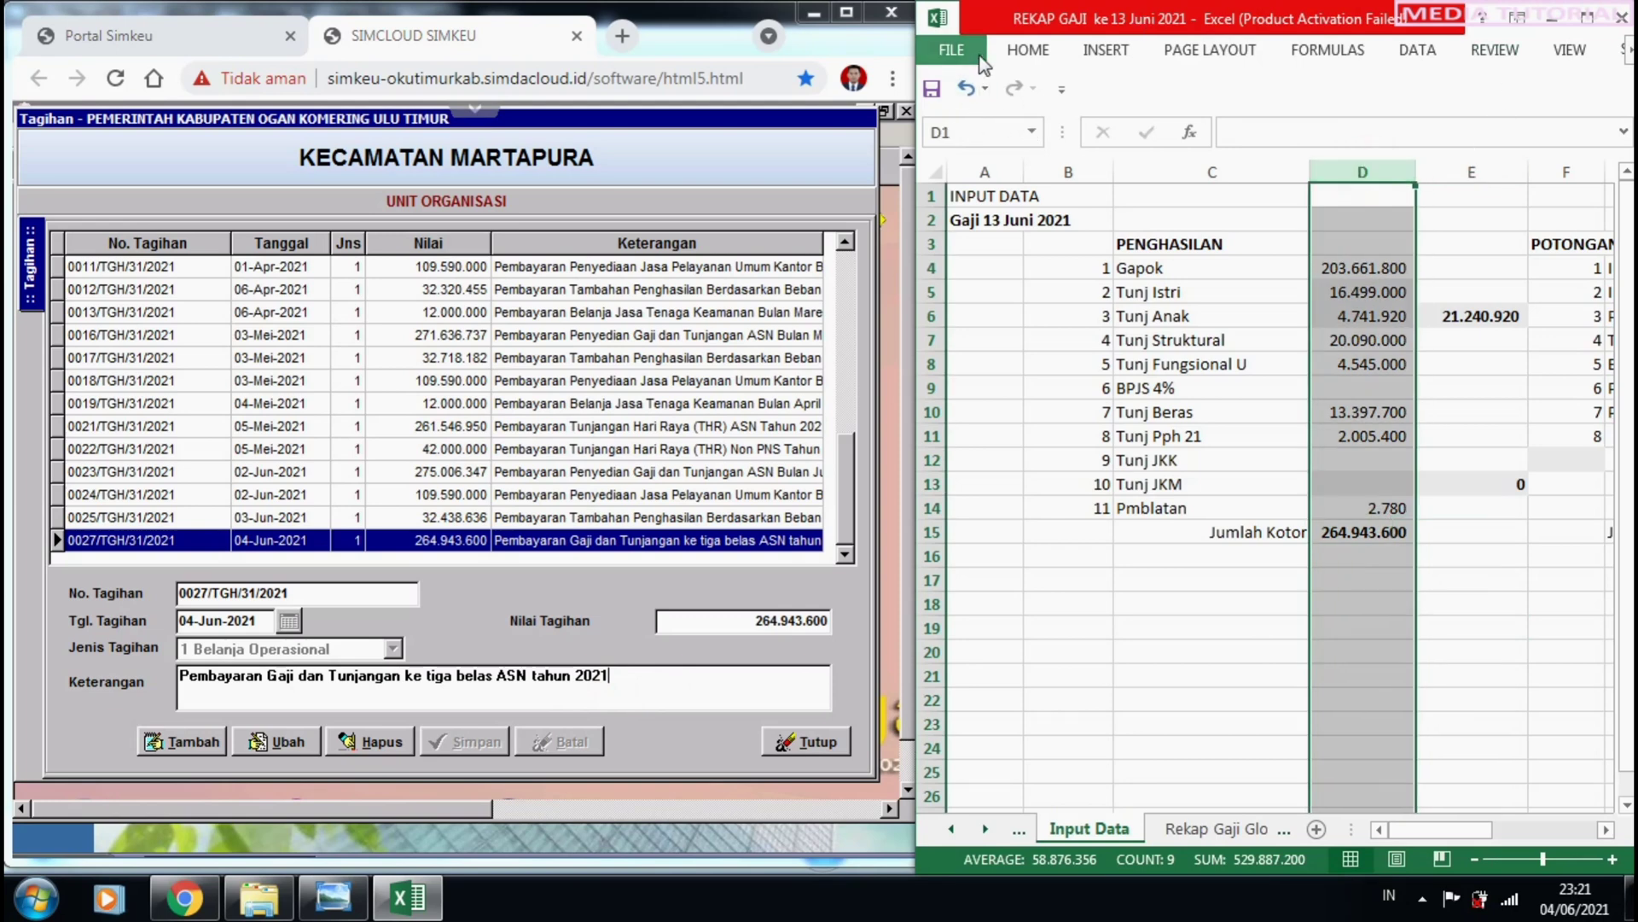
{"action": "left_click", "coordinate": [1028, 52]}
{"action": "double_click", "coordinate": [1031, 59]}
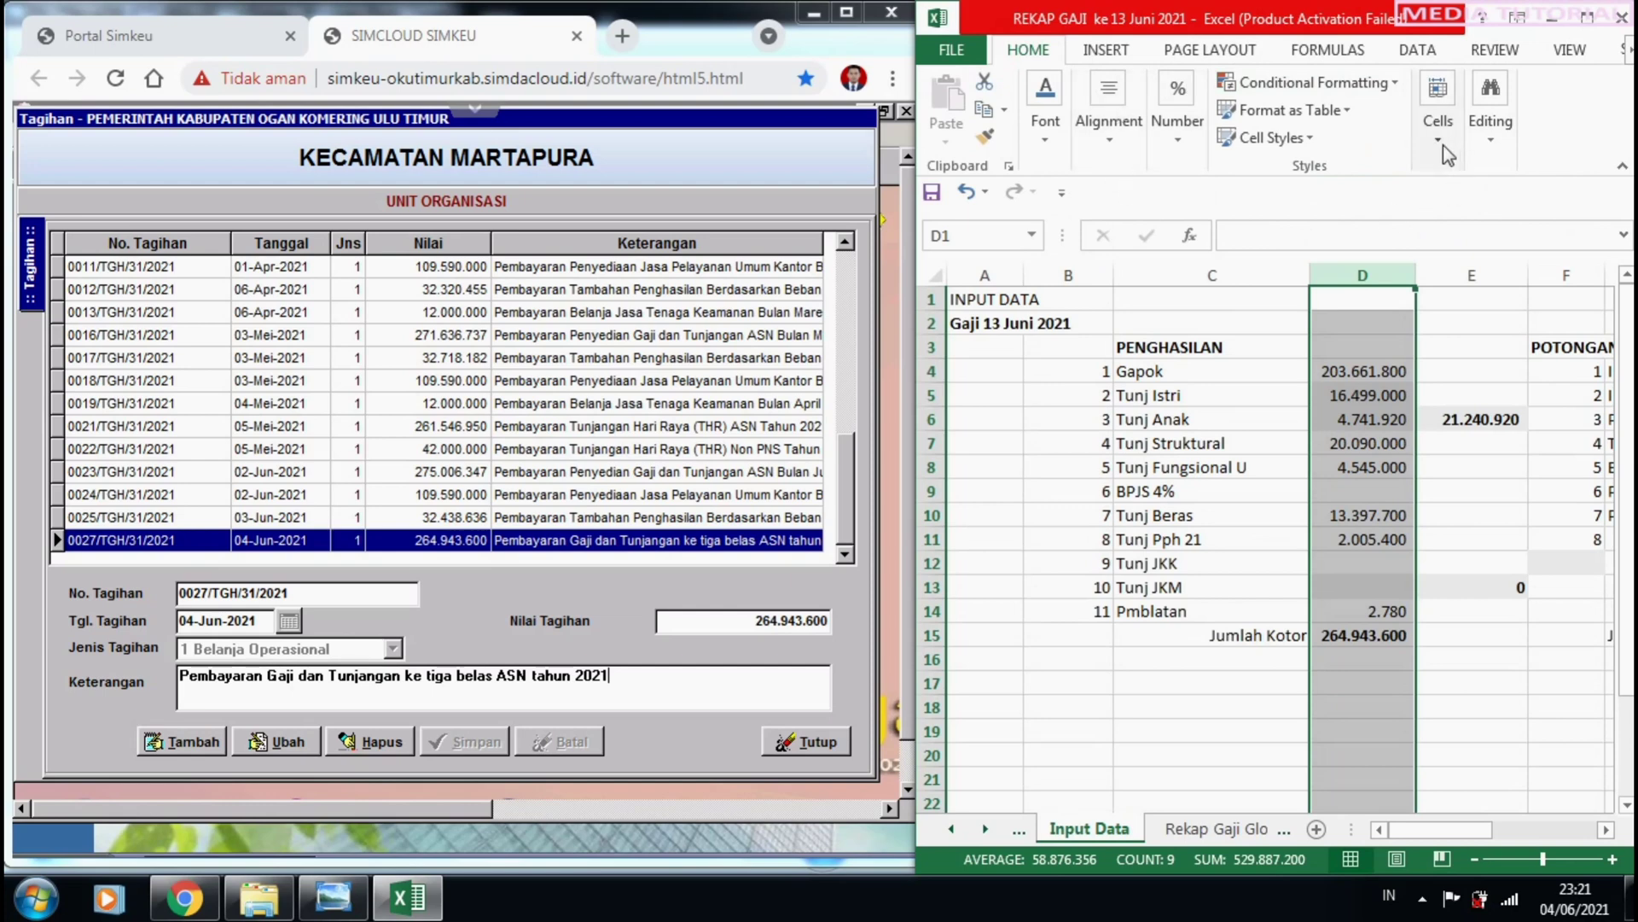
{"action": "left_click", "coordinate": [1311, 138]}
{"action": "left_click", "coordinate": [1350, 110]}
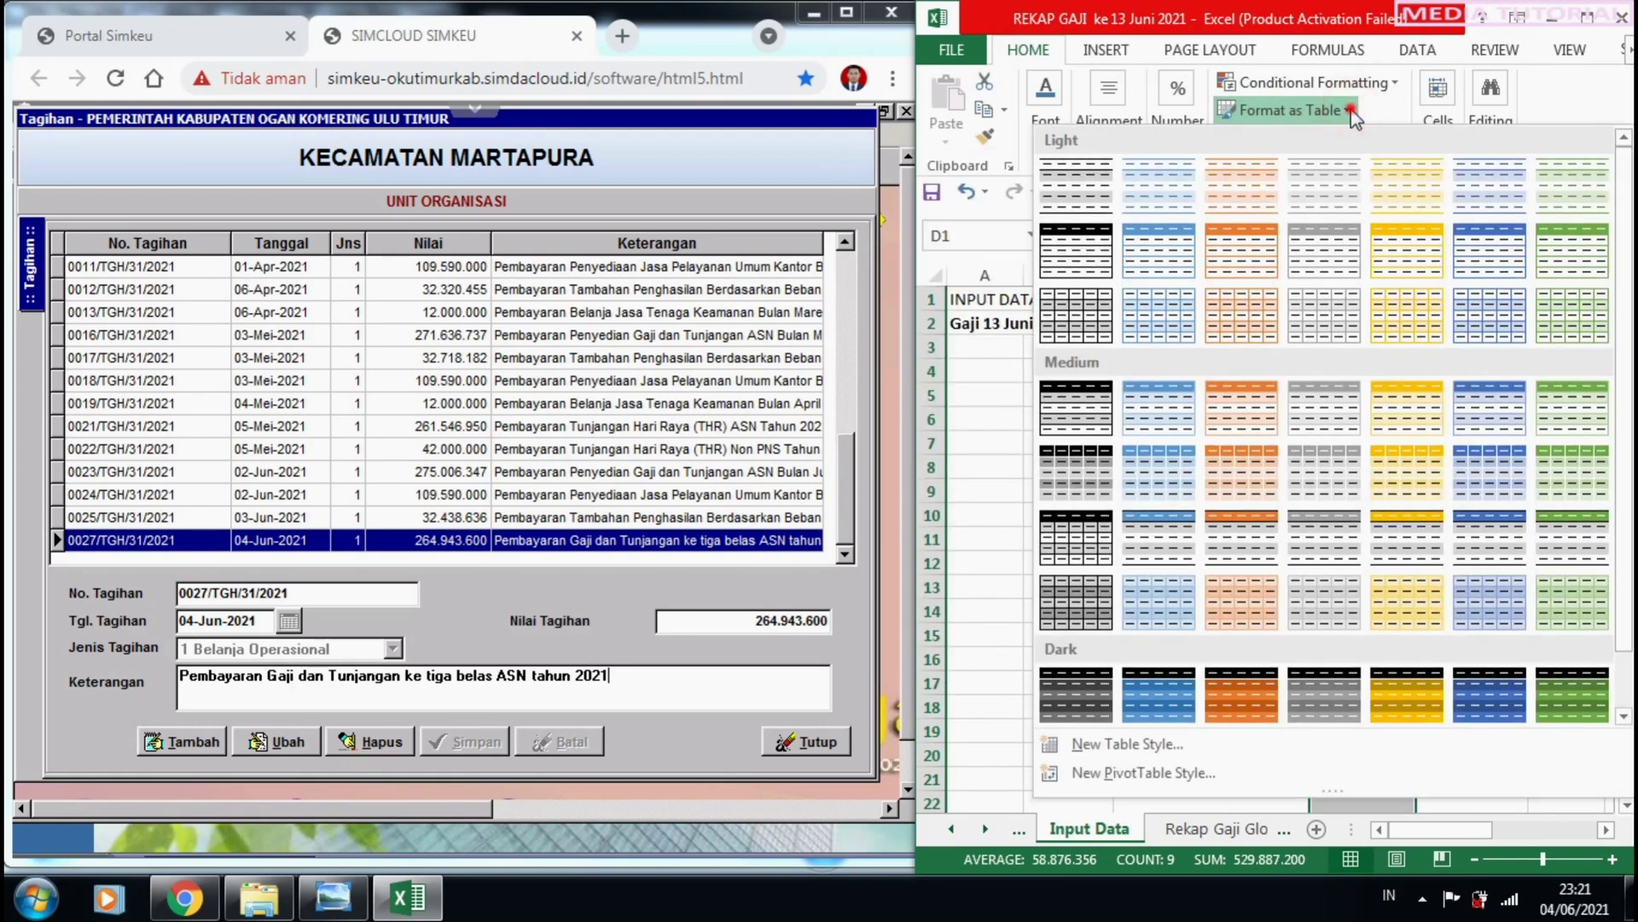
{"action": "left_click", "coordinate": [1350, 111]}
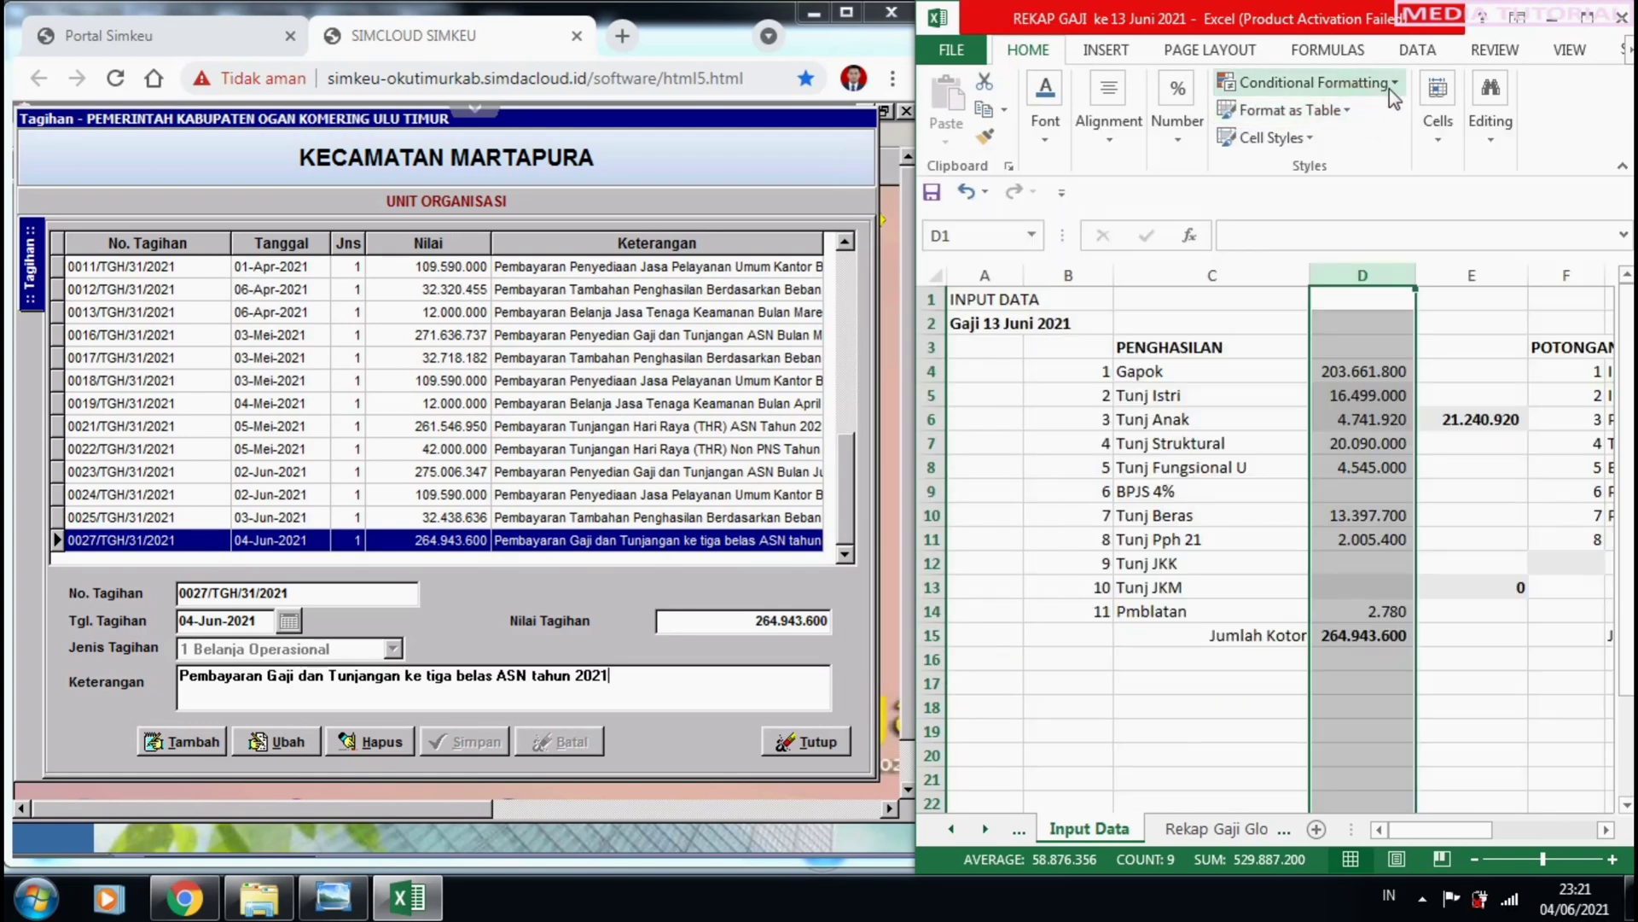
{"action": "left_click", "coordinate": [1178, 147]}
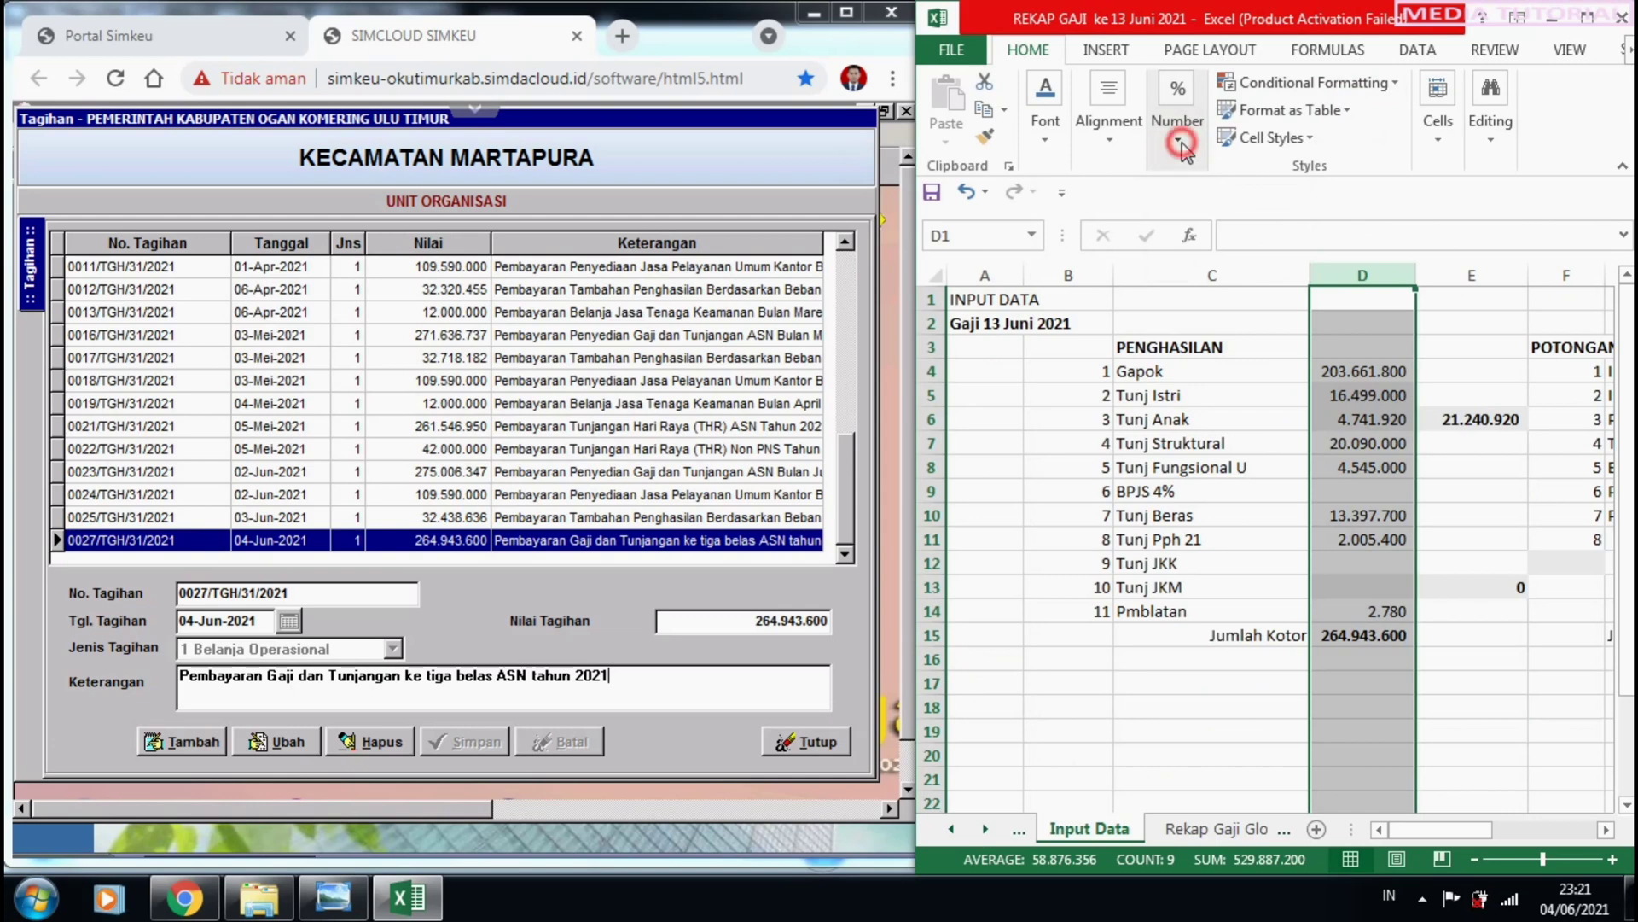
{"action": "left_click", "coordinate": [1299, 199]}
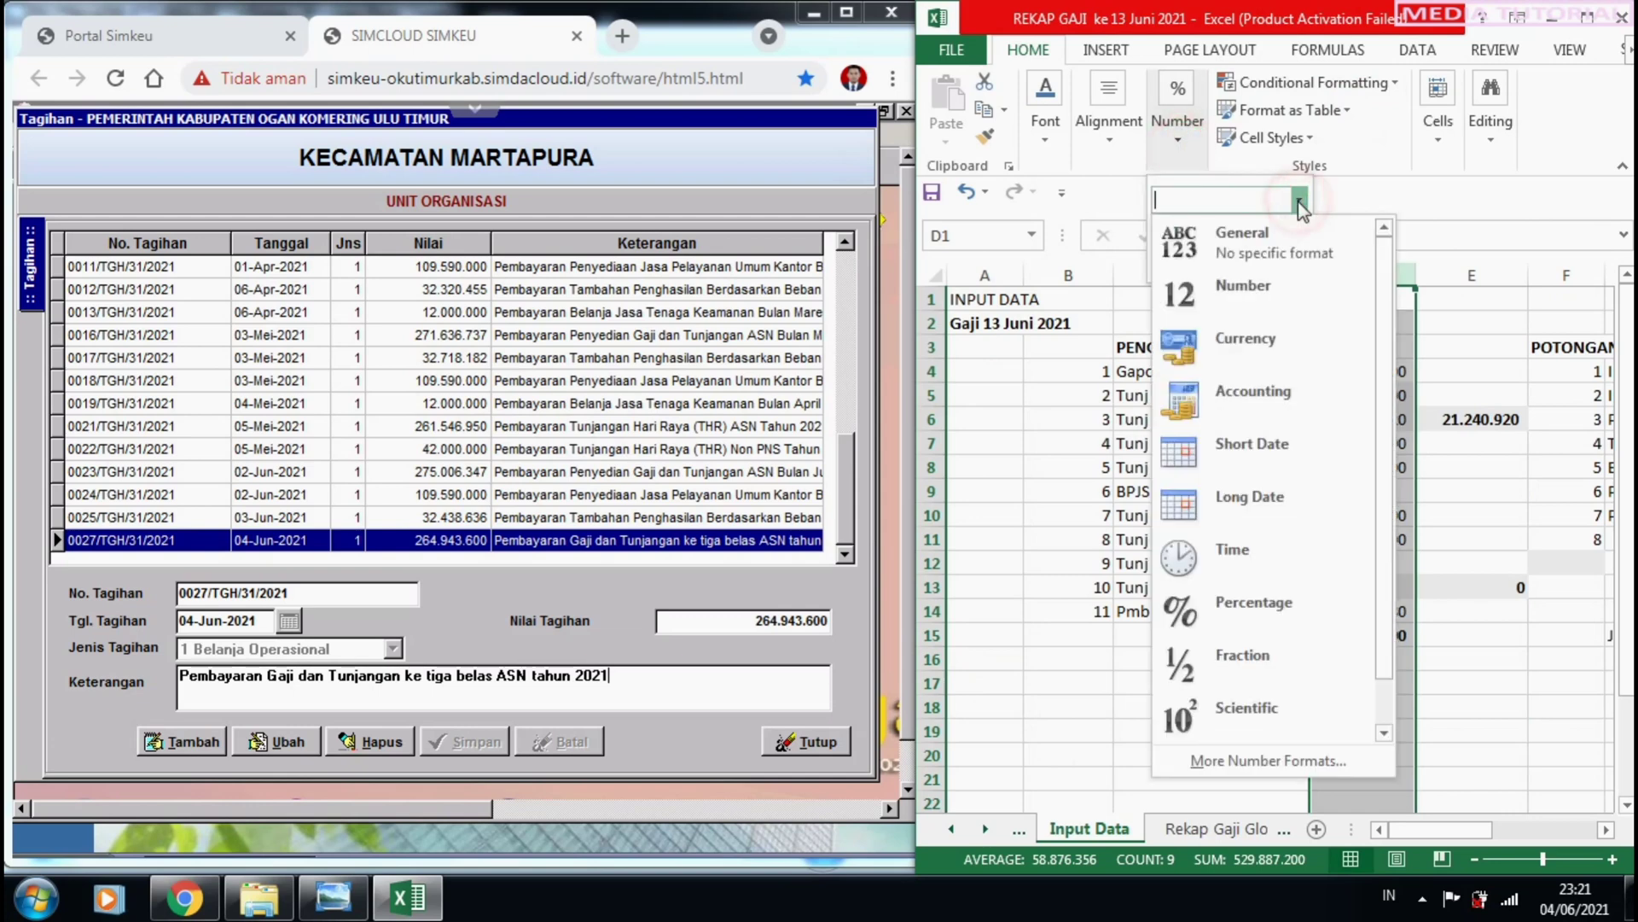
{"action": "left_click", "coordinate": [1277, 242]}
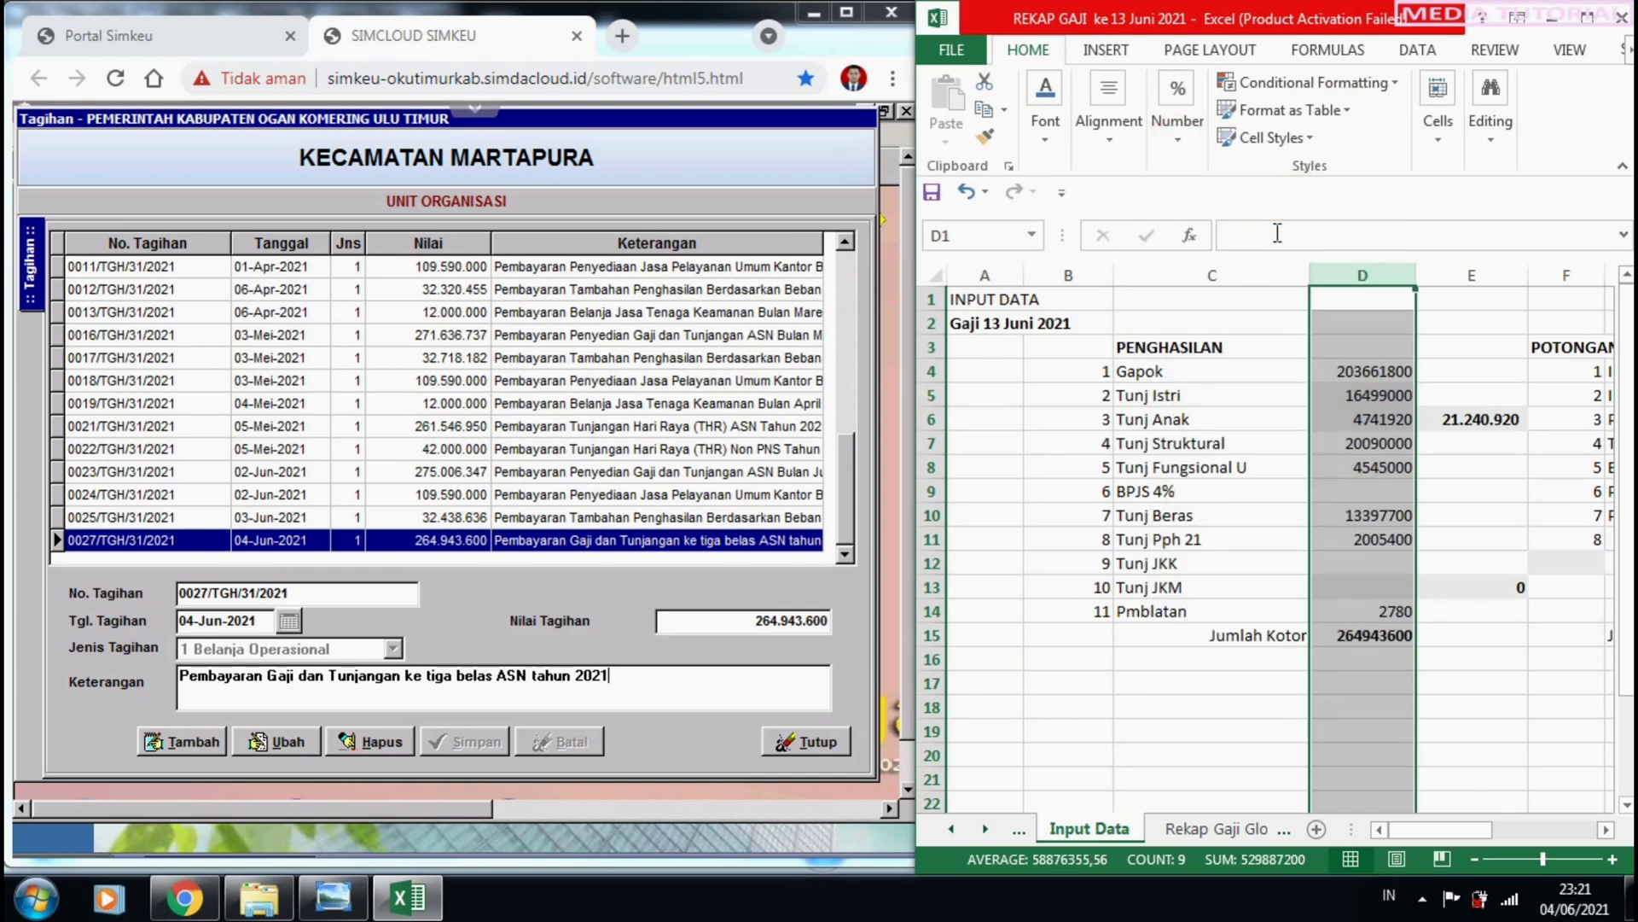
{"action": "left_click", "coordinate": [1472, 683]}
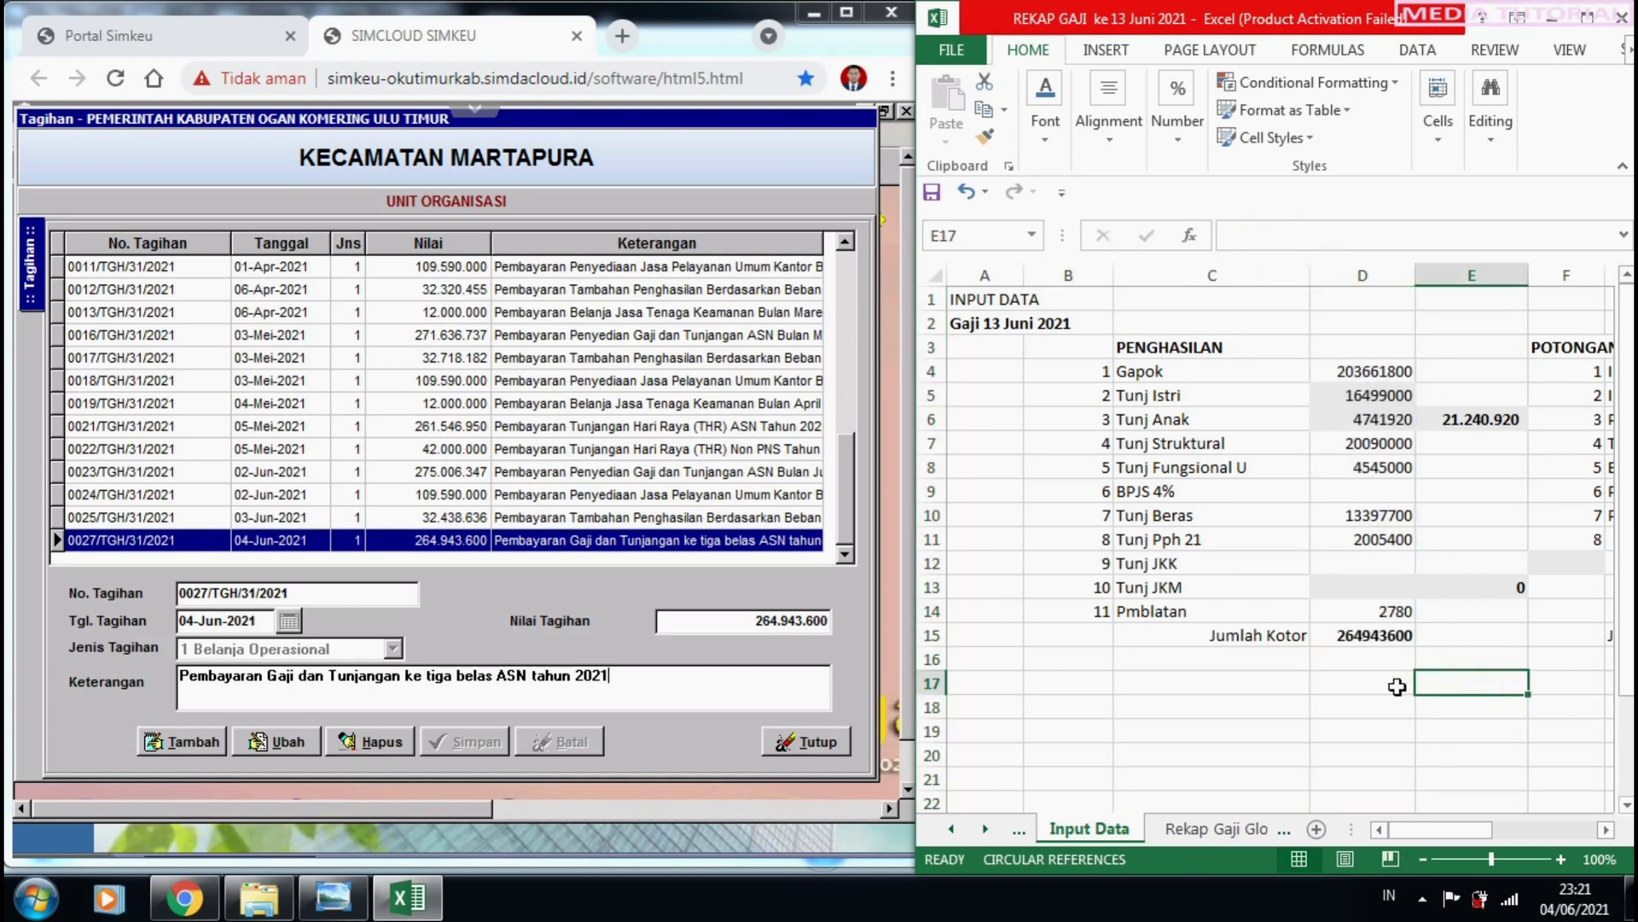
{"action": "left_click", "coordinate": [1362, 683]}
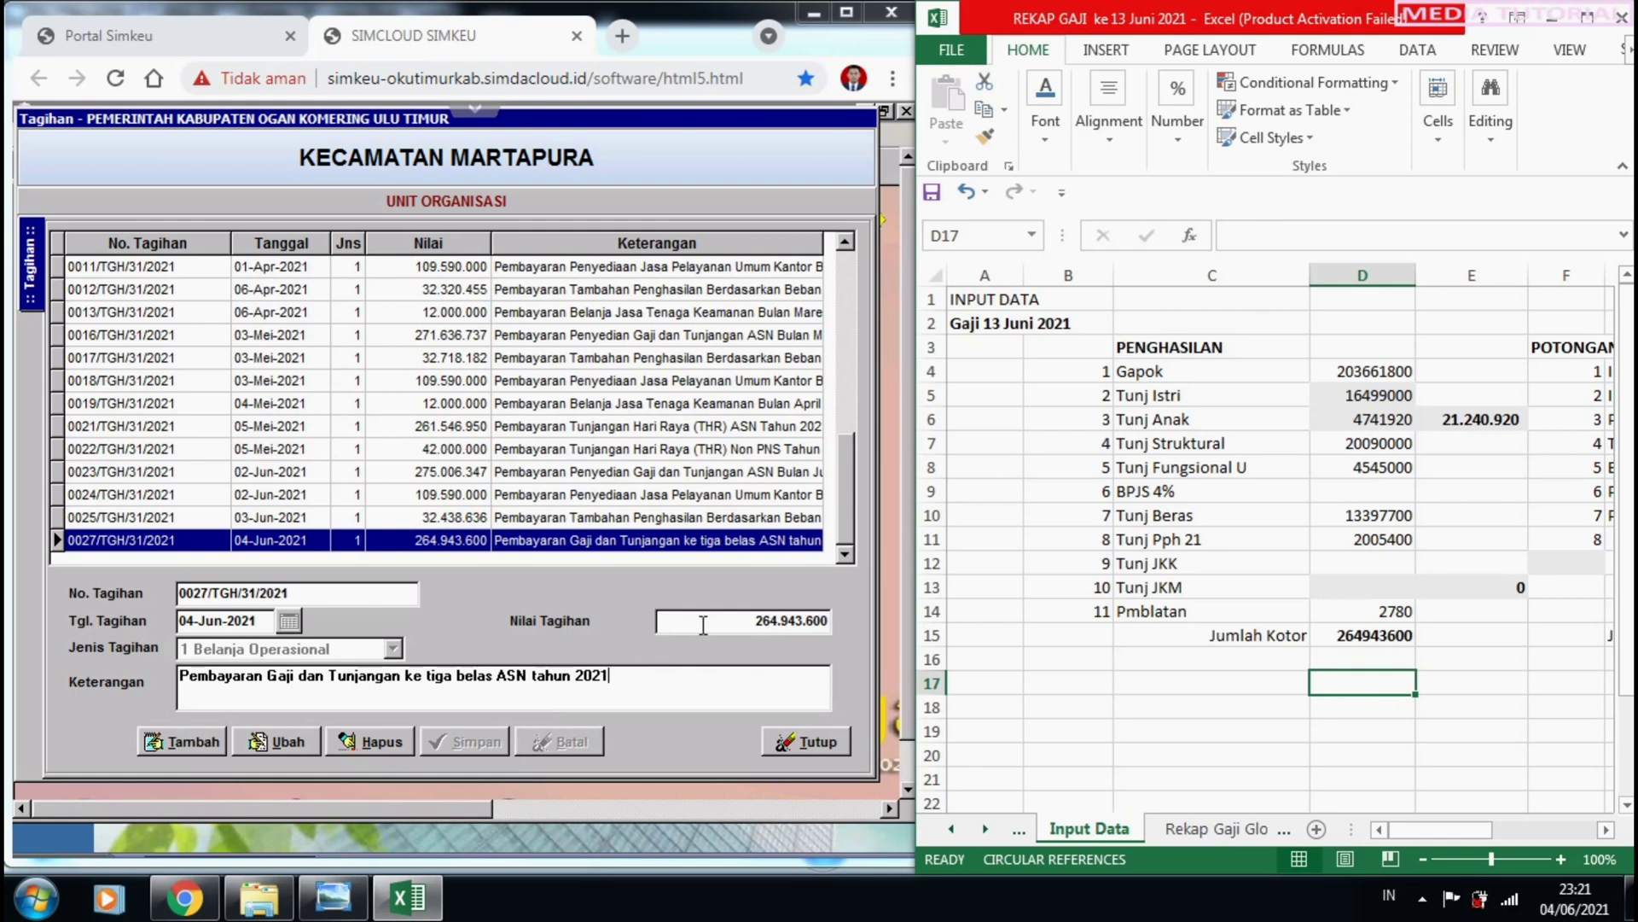
Close the bill entry form and move the Tagihan window down to uncover the SIMDA main window's title bar.
{"action": "left_click", "coordinate": [782, 732]}
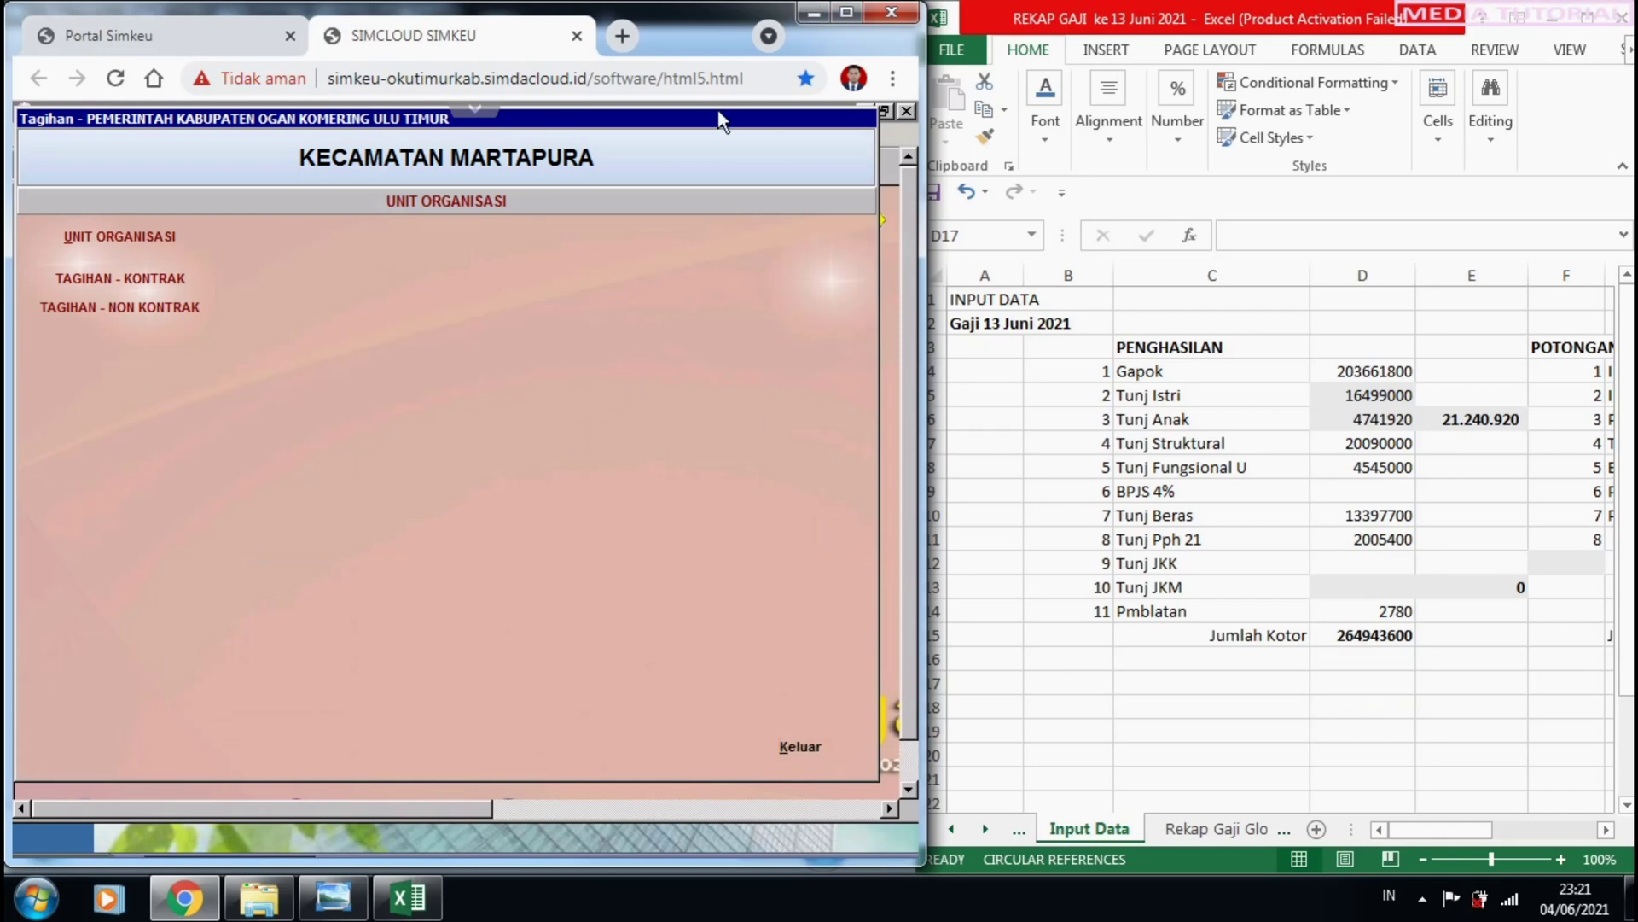
{"action": "left_click_drag", "start_coordinate": [716, 120], "coordinate": [797, 145]}
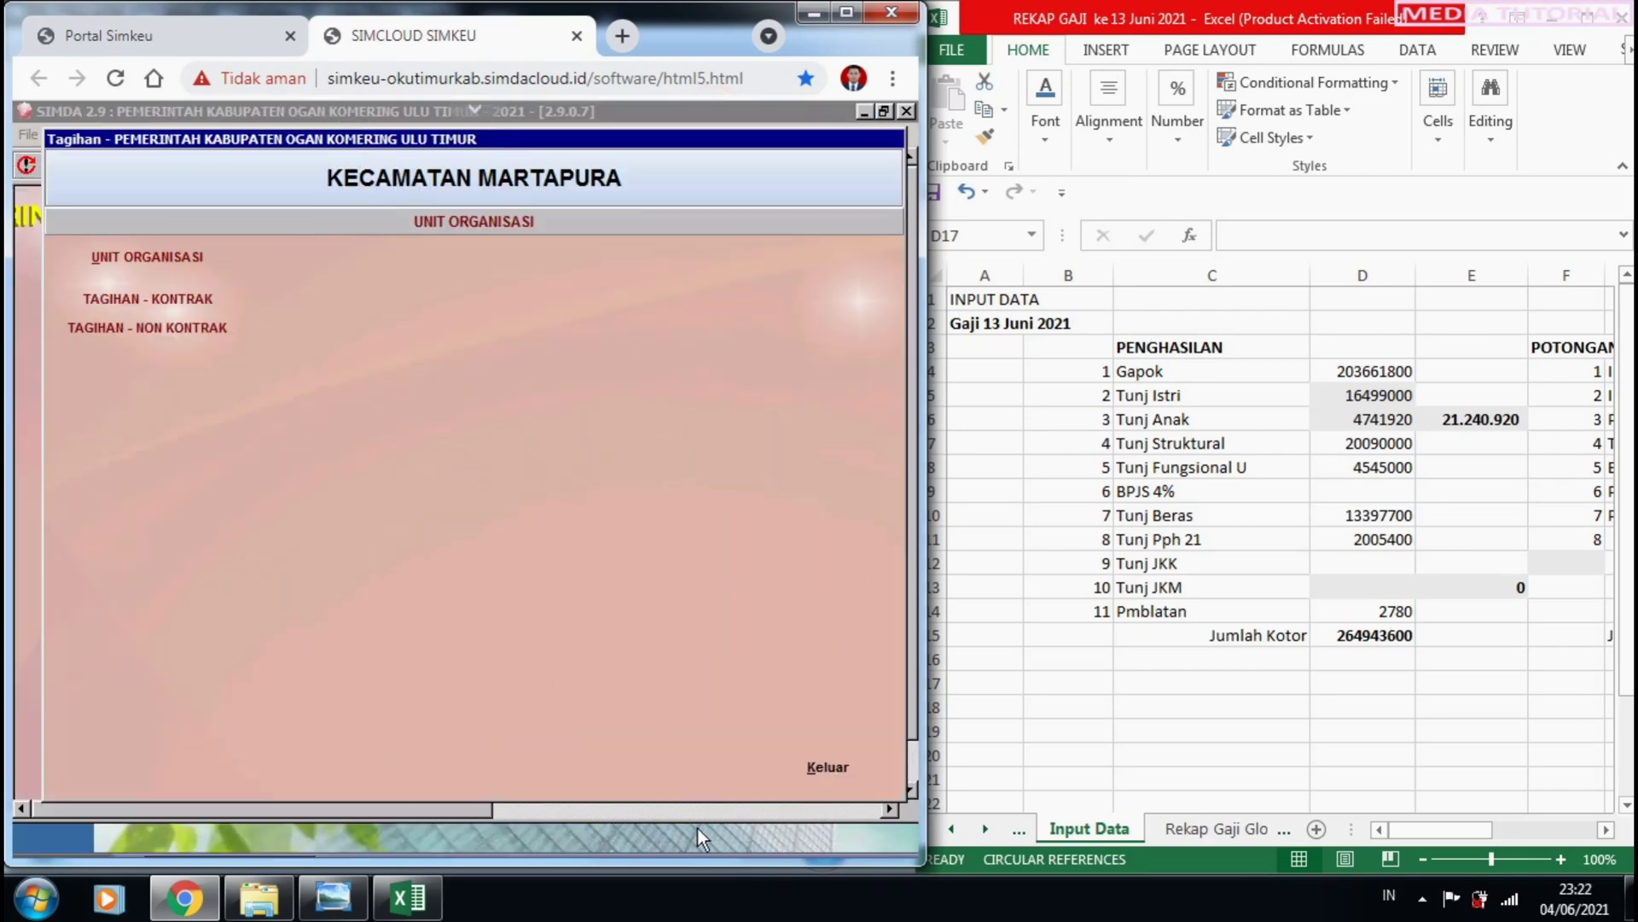
Close the Tagihan window to return to the SIMDA main window.
{"action": "left_click", "coordinate": [824, 766]}
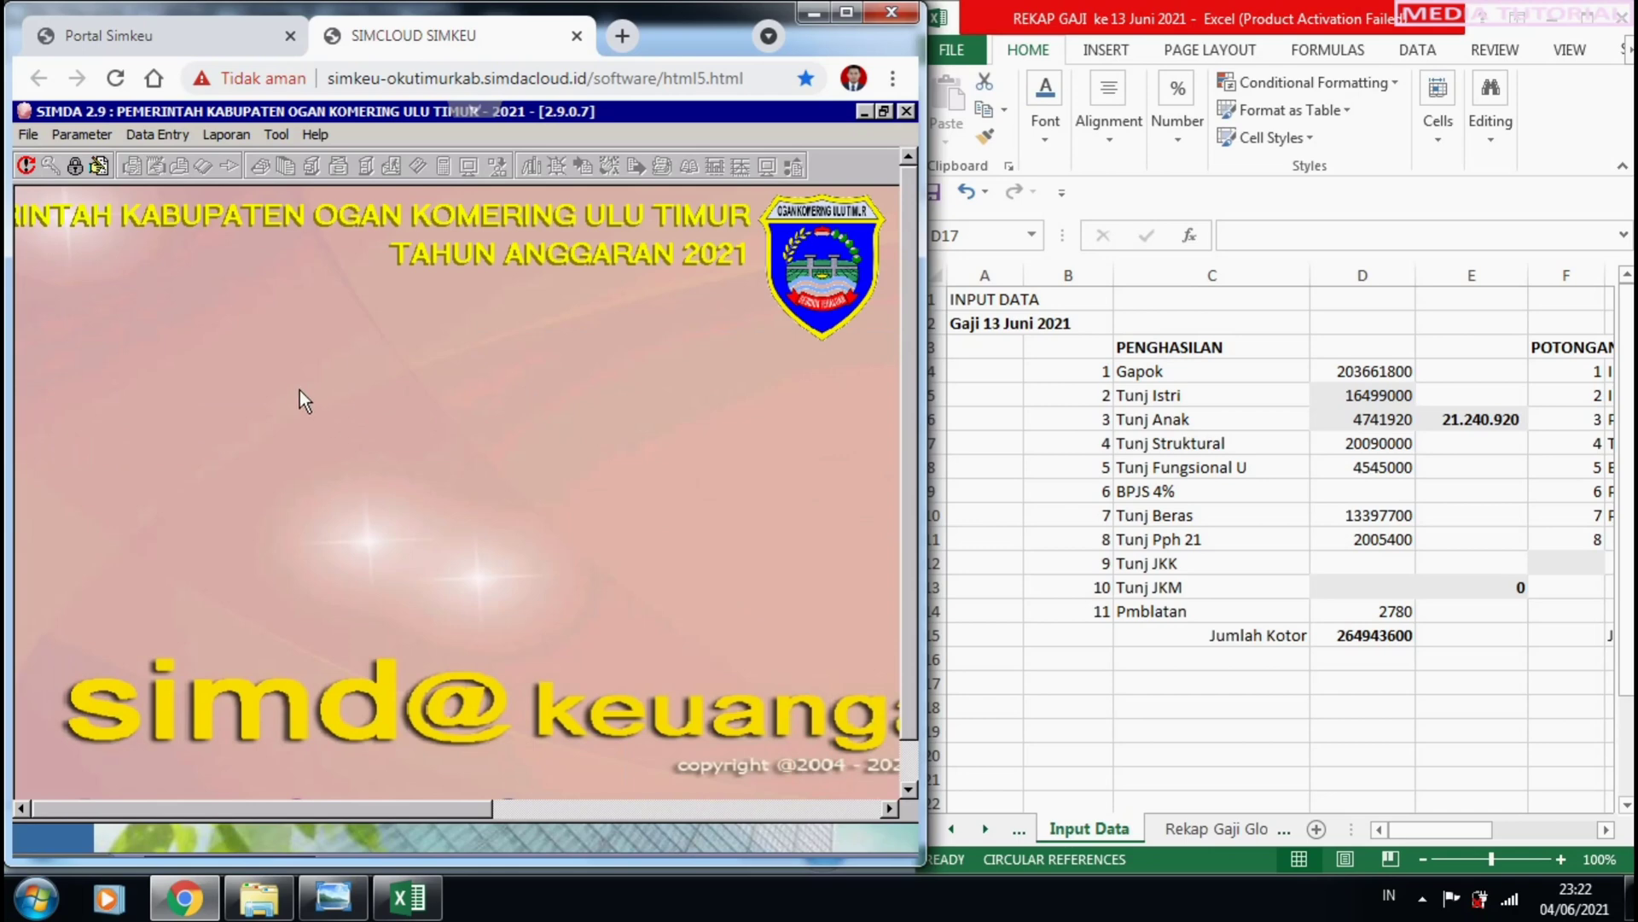
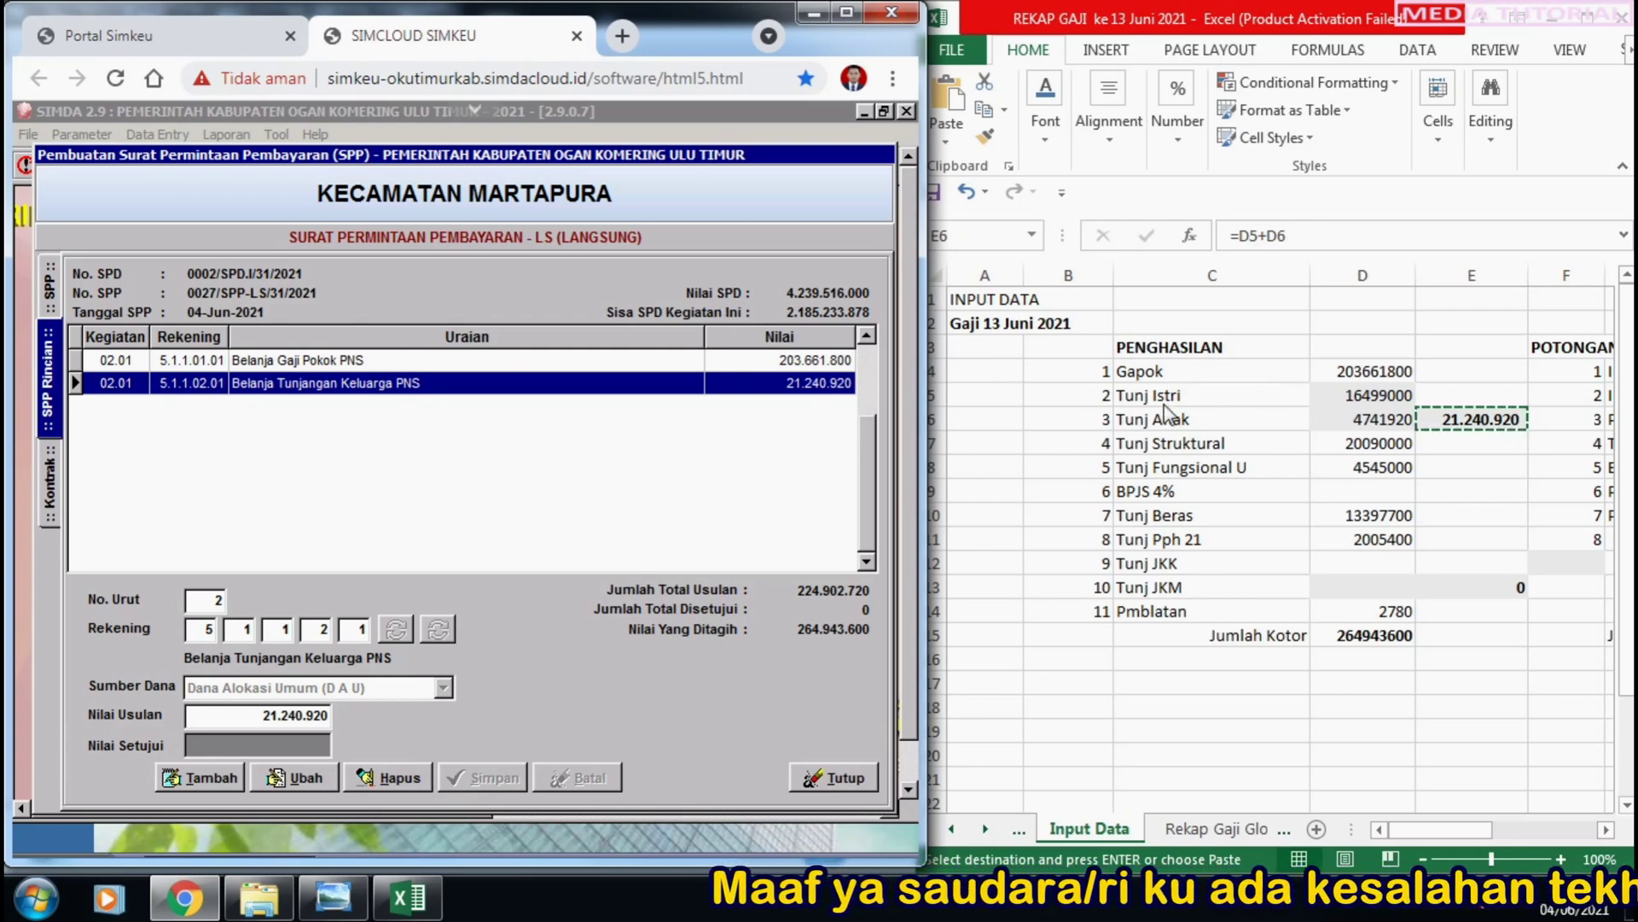
Clear the copy selection on the Input Data sheet and check the sum of Tunj Istri and Tunj Anak in D5:D6.
{"action": "left_click", "coordinate": [1461, 446]}
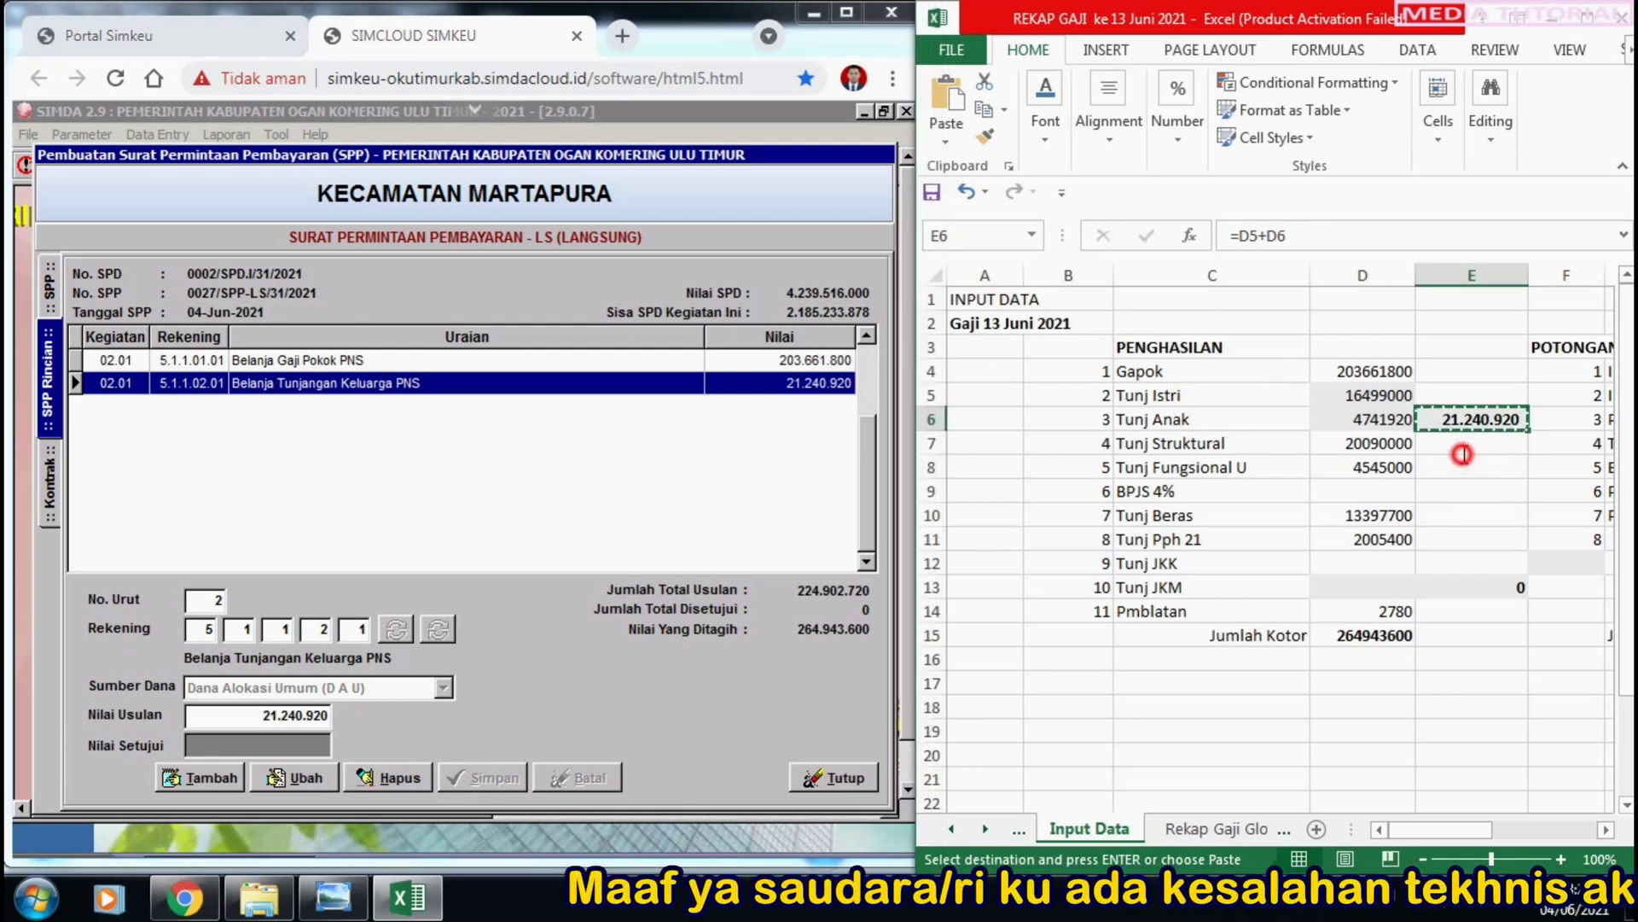
{"action": "key", "text": "Escape"}
{"action": "left_click_drag", "start_coordinate": [1386, 398], "coordinate": [1382, 412]}
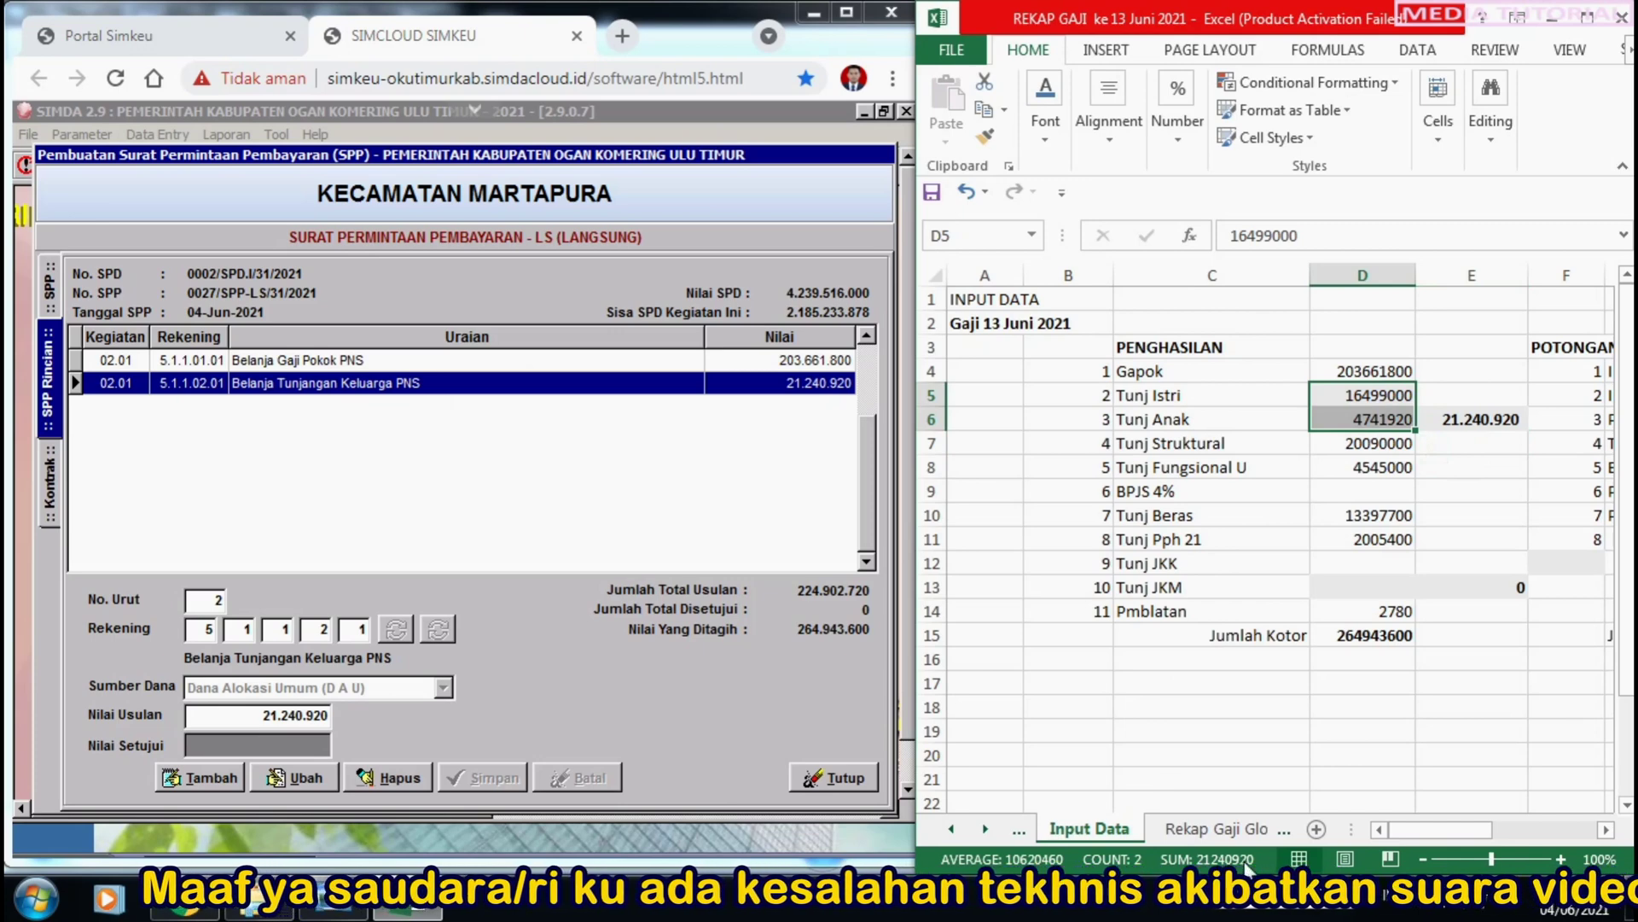
{"action": "left_click", "coordinate": [1472, 466]}
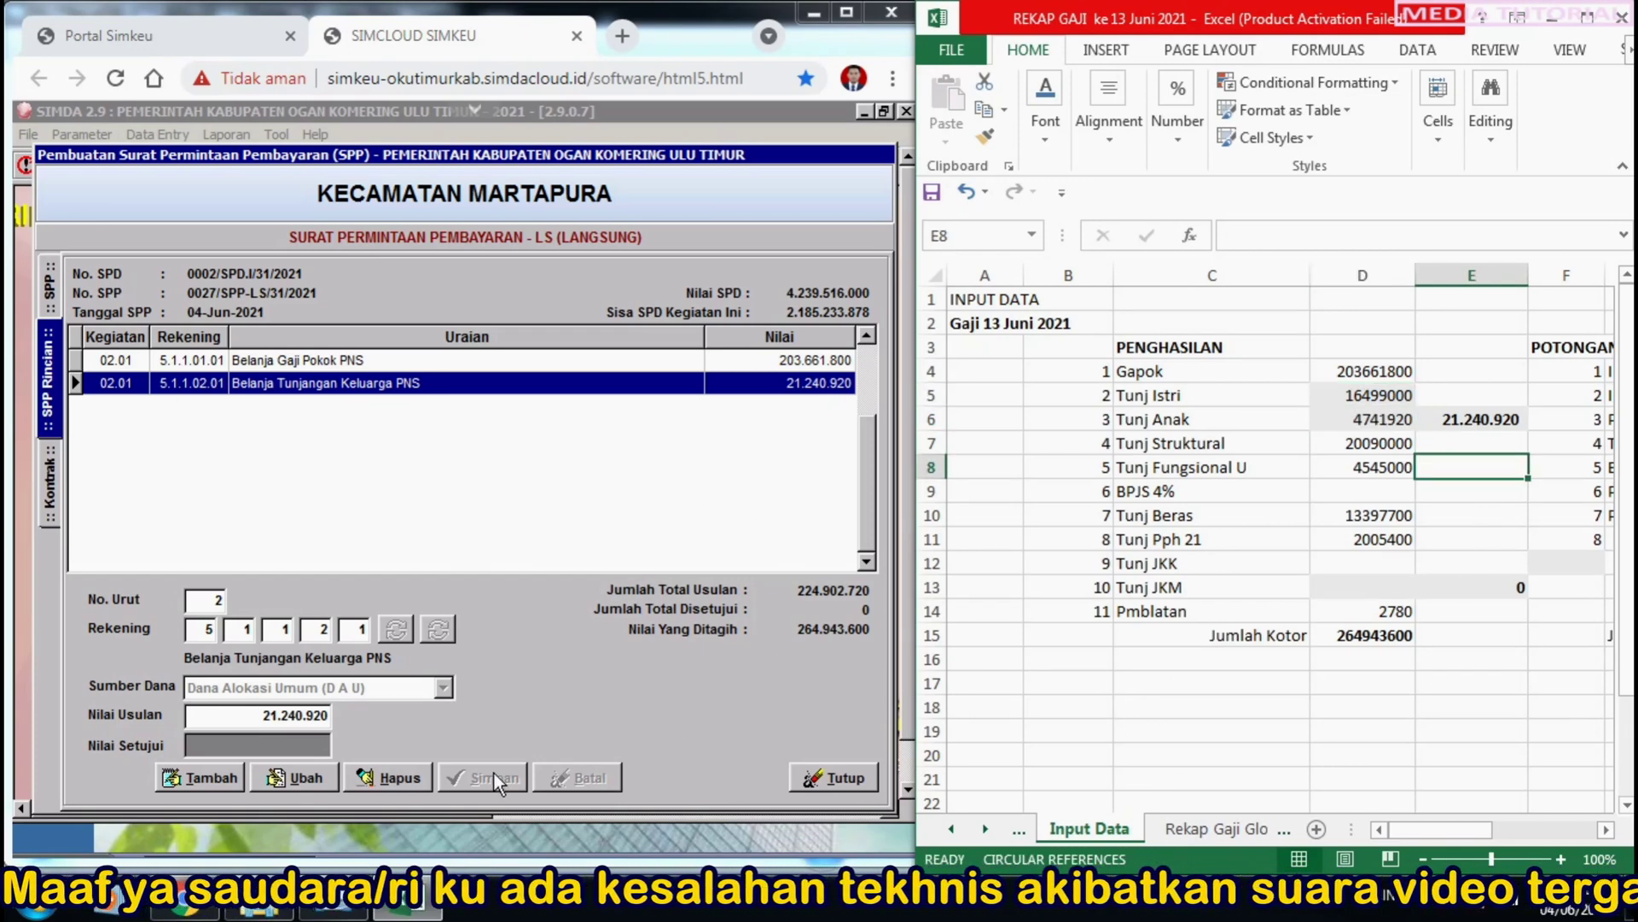
{"action": "left_click", "coordinate": [208, 775]}
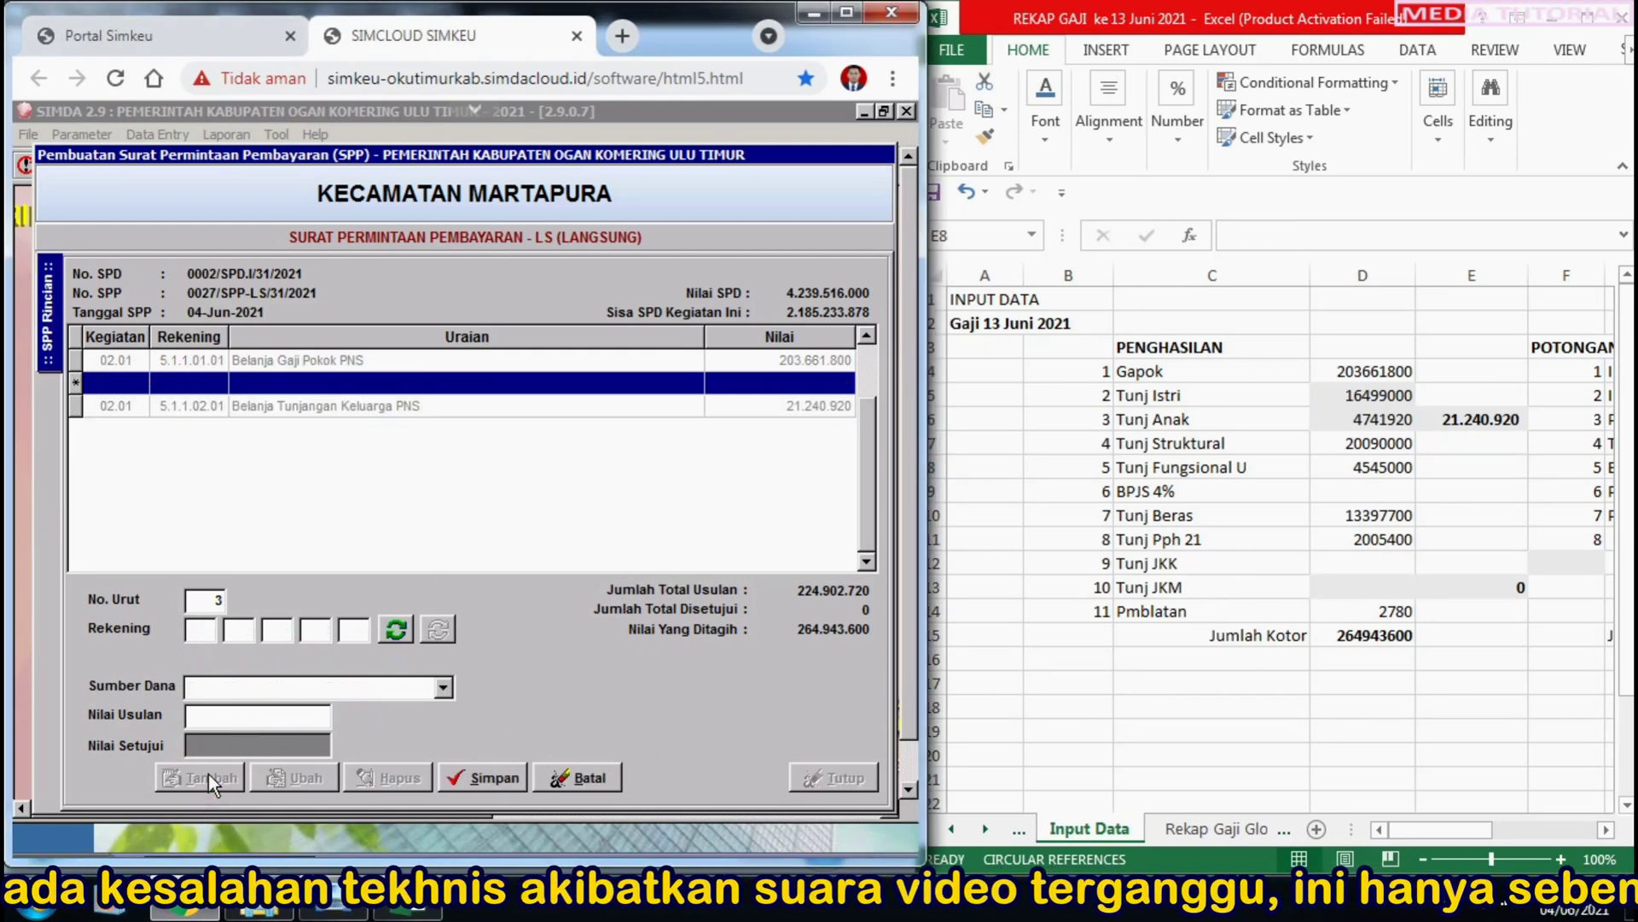
{"action": "left_click", "coordinate": [395, 629]}
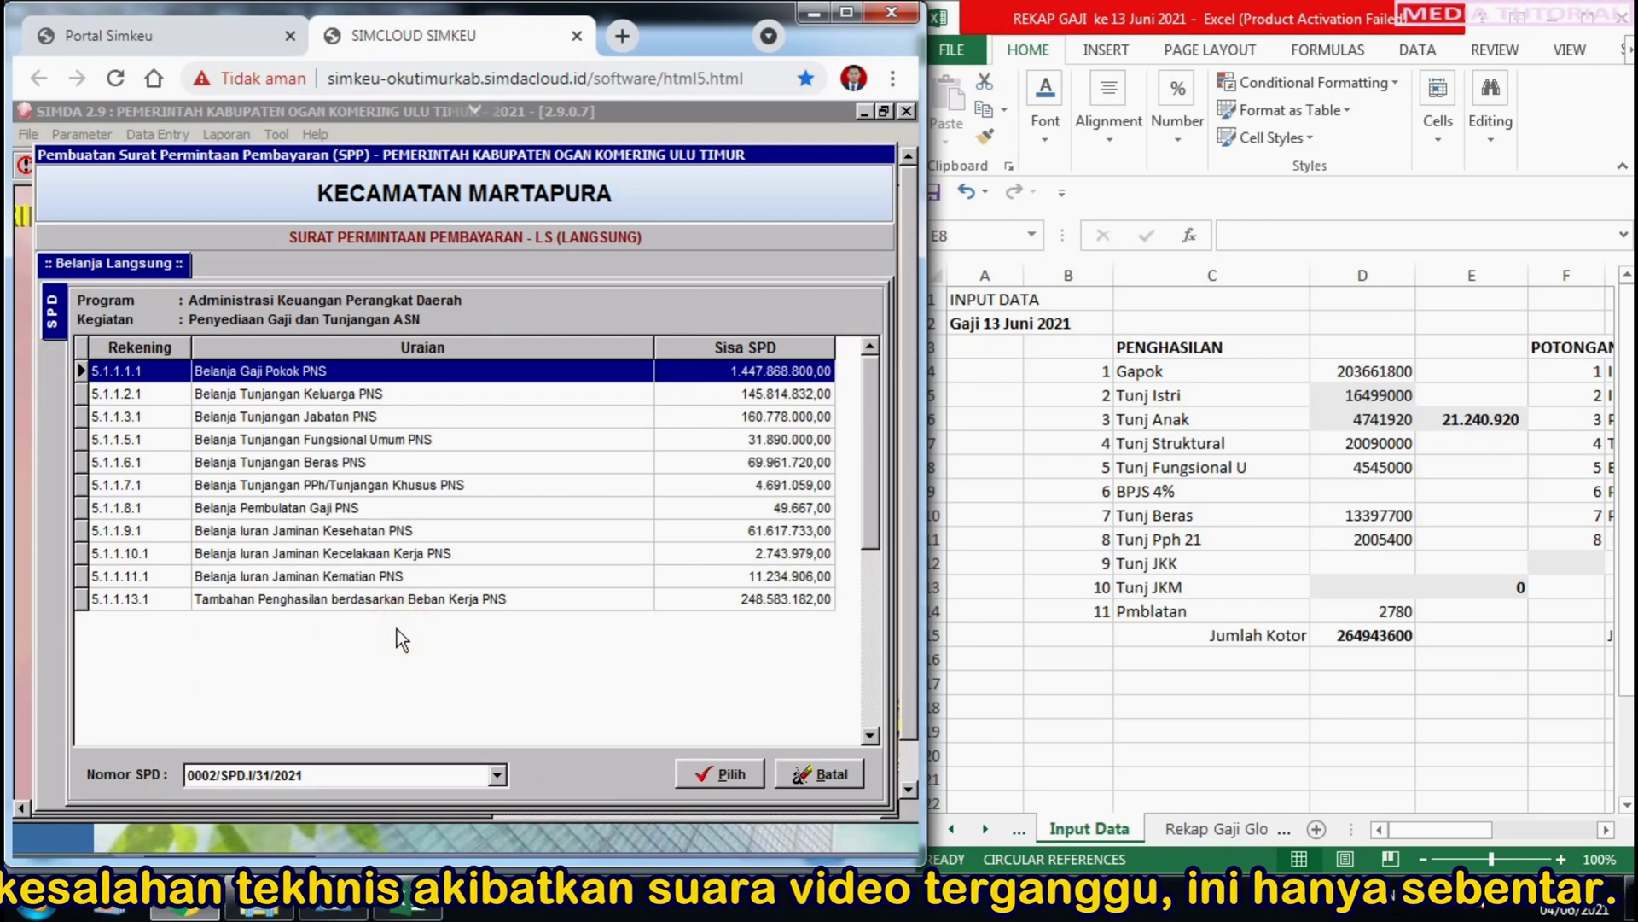
{"action": "left_click", "coordinate": [315, 387]}
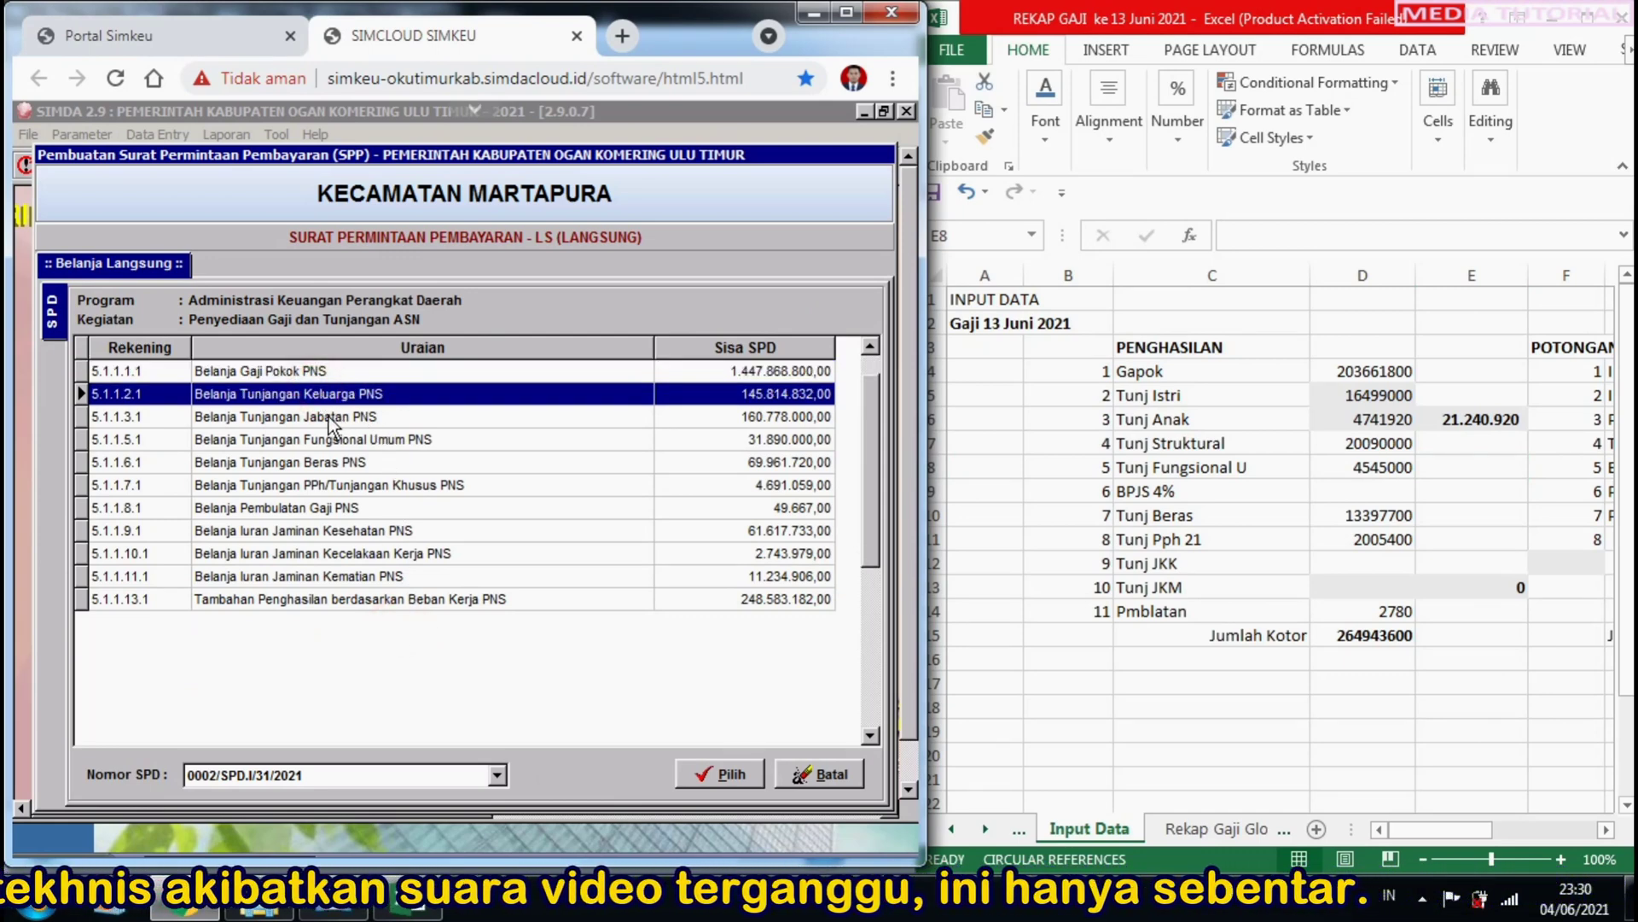
{"action": "double_click", "coordinate": [343, 417]}
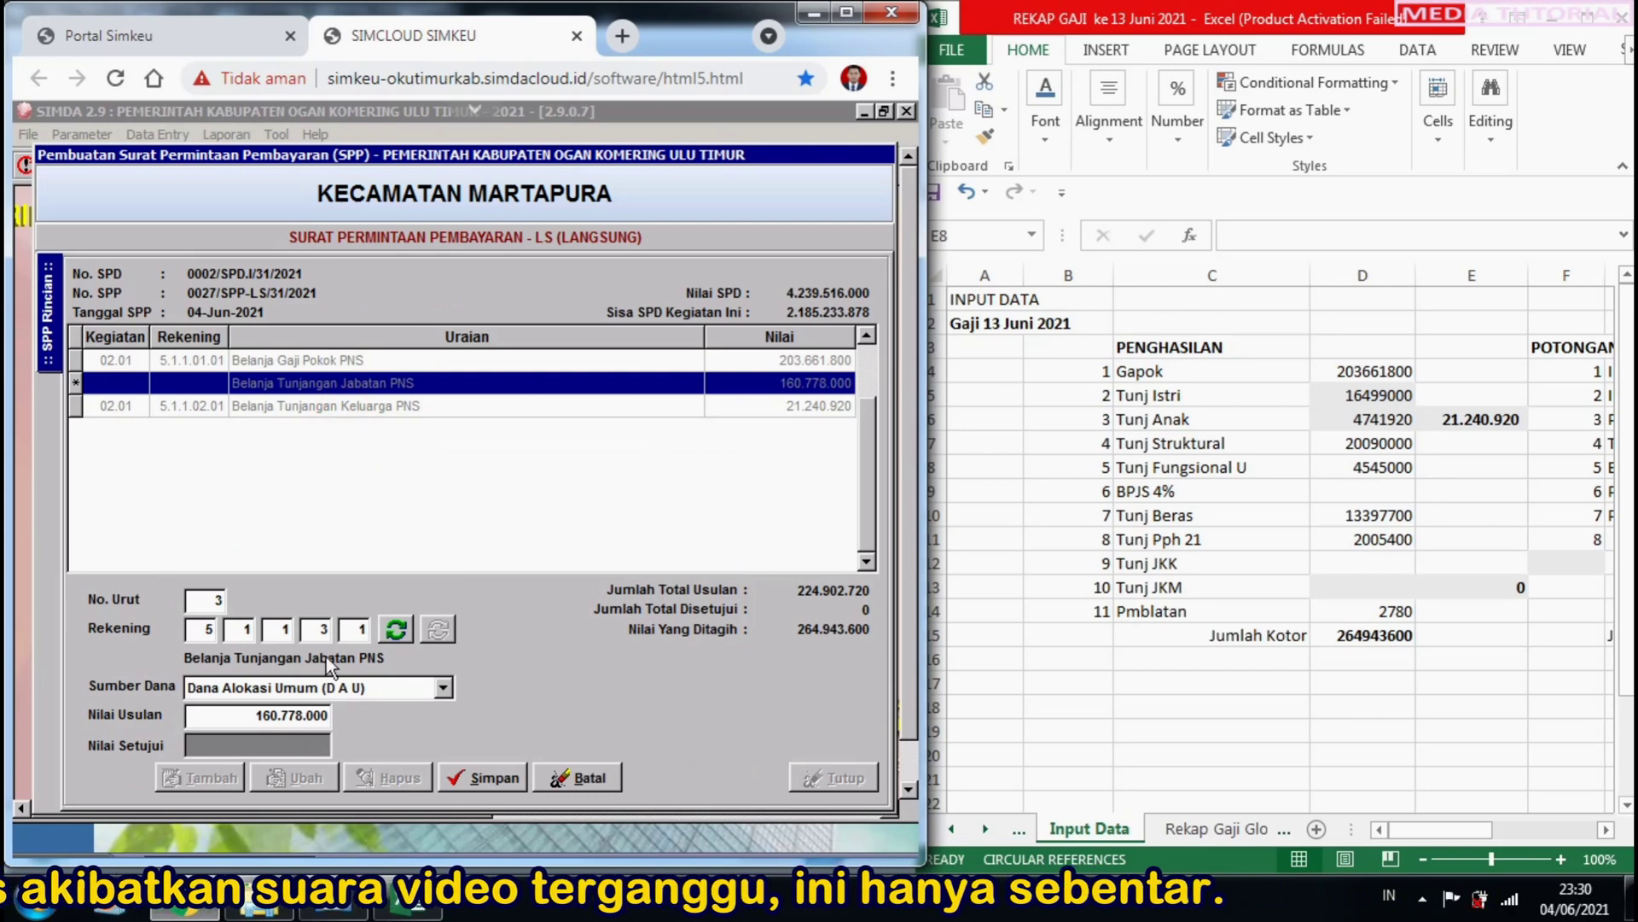
{"action": "left_click", "coordinate": [553, 779]}
Start a new SPP detail line and compare its account list with the allowances in the payroll photo and the Input Data sheet.
{"action": "left_click", "coordinate": [212, 777]}
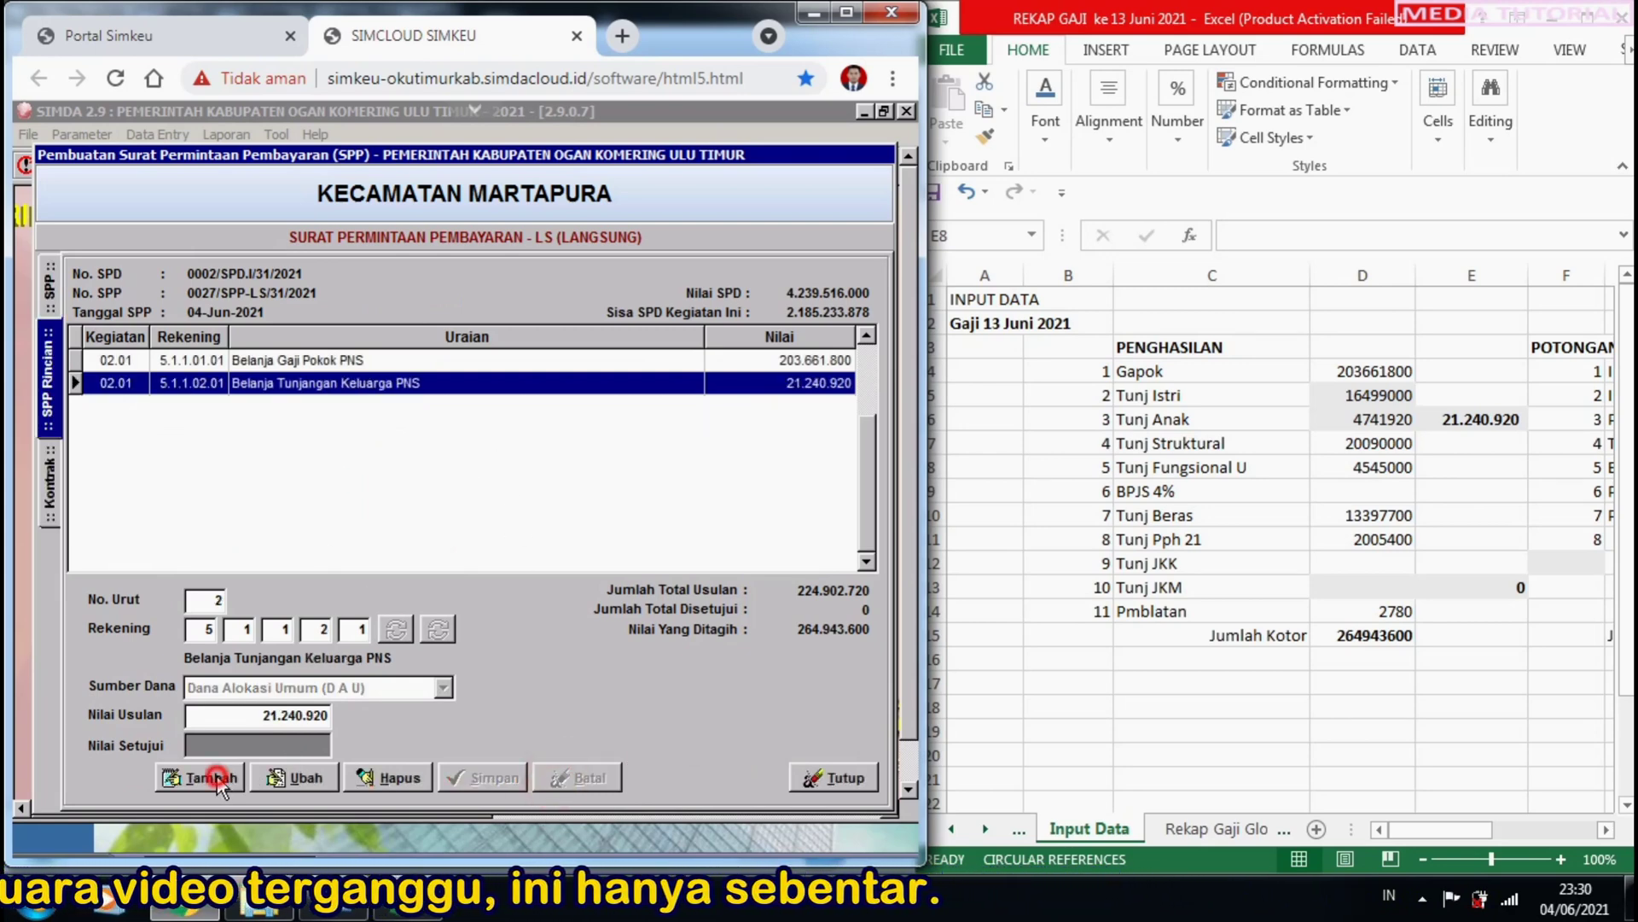
{"action": "left_click", "coordinate": [395, 629]}
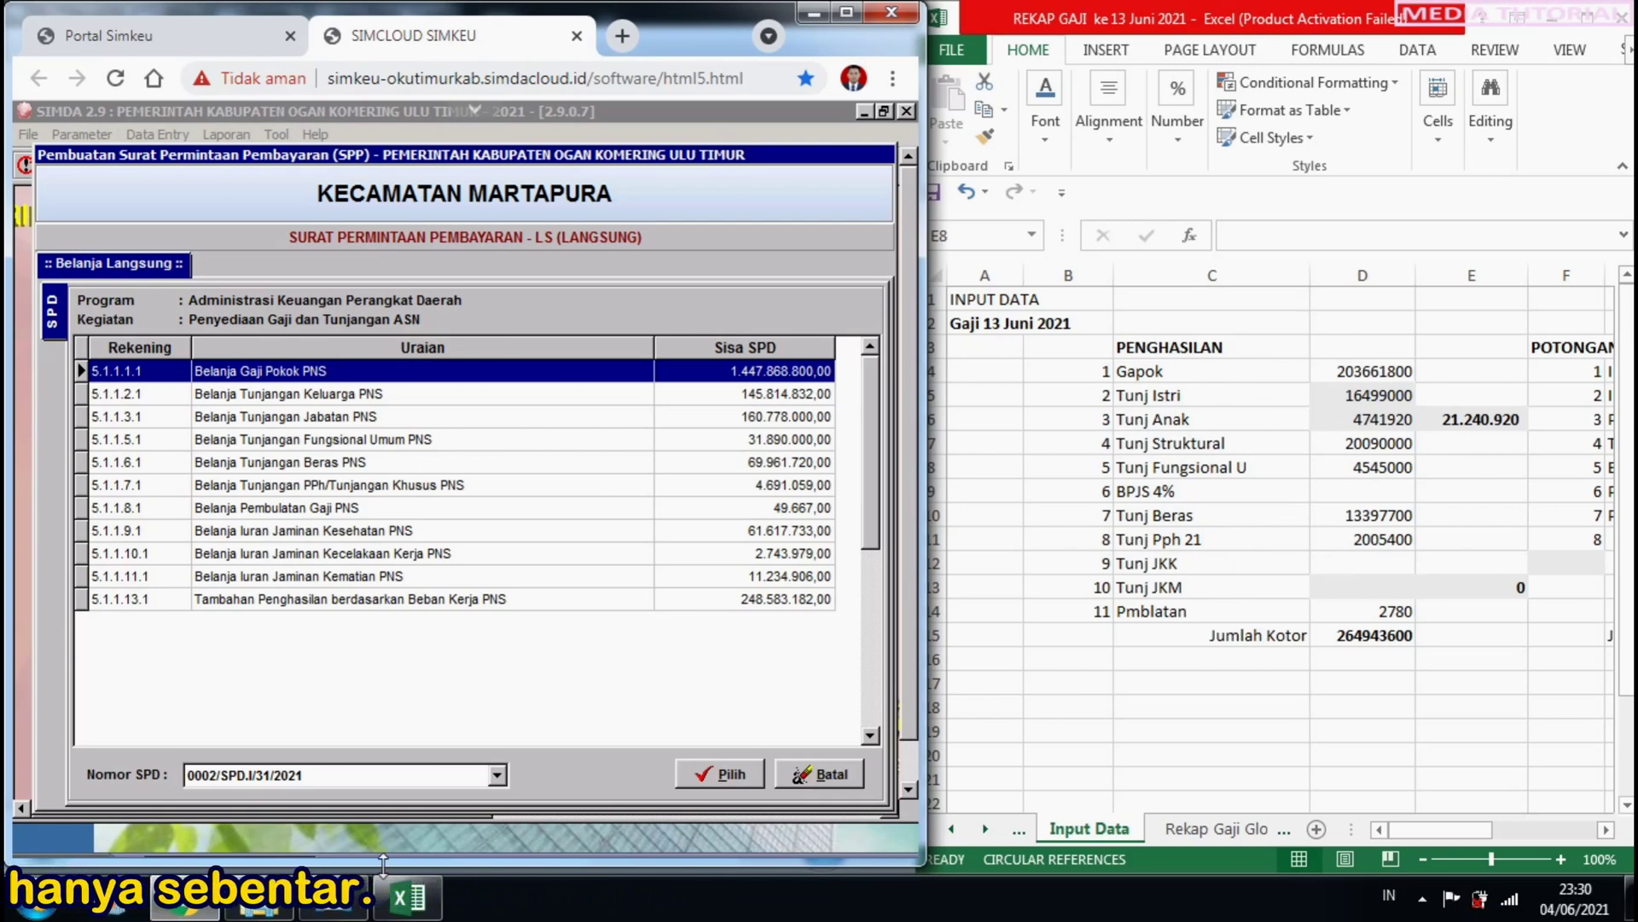
{"action": "left_click", "coordinate": [332, 898]}
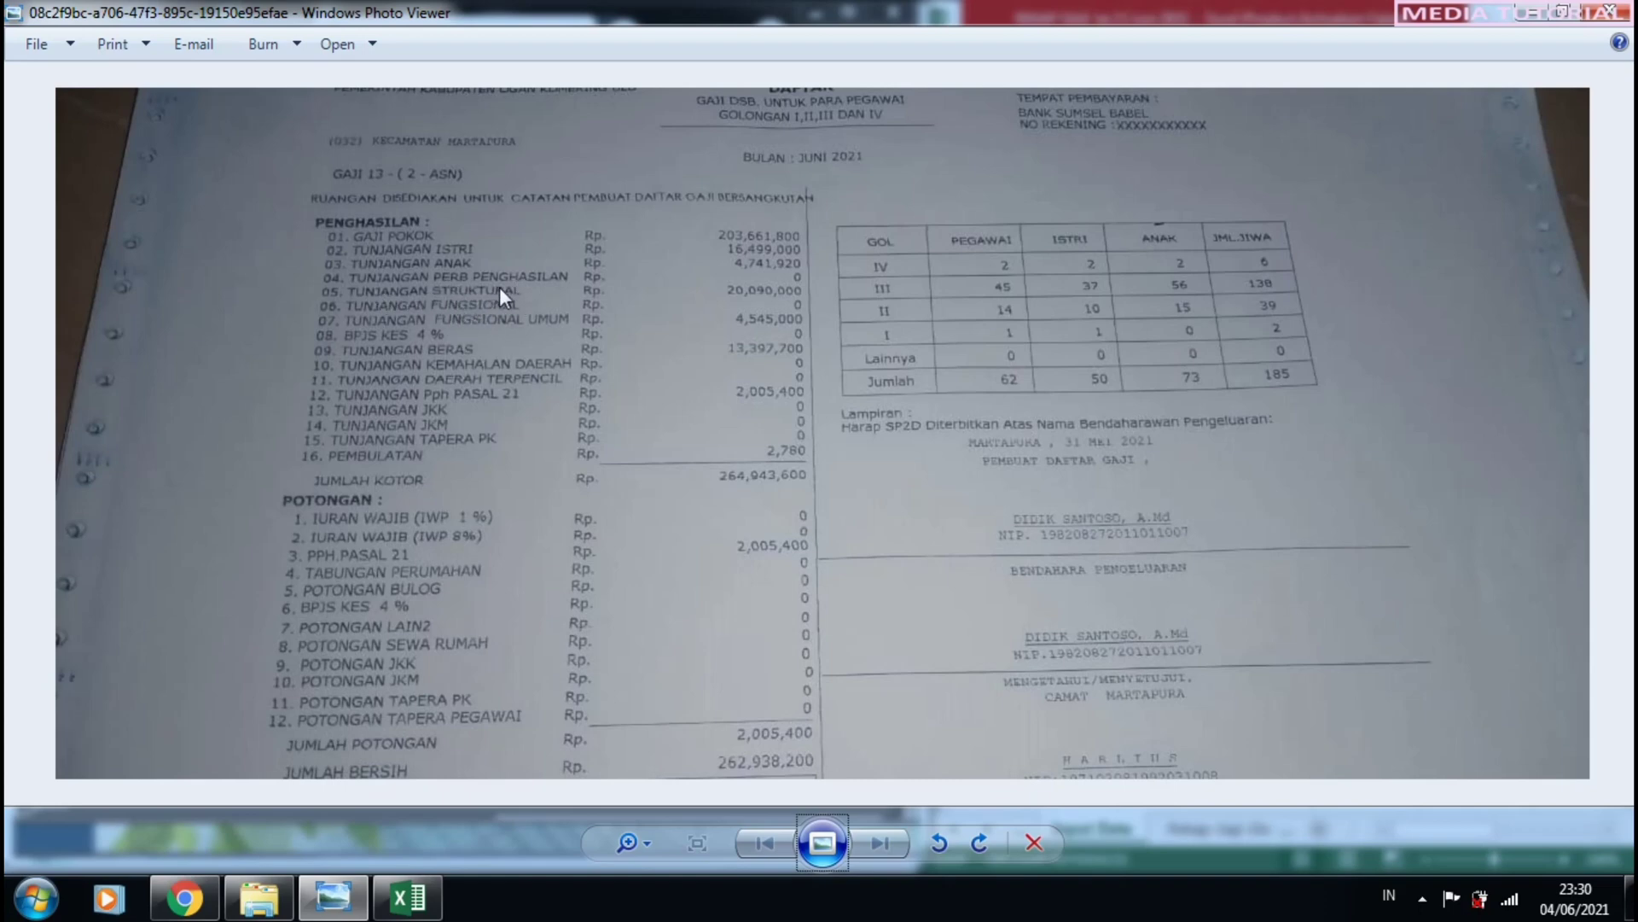
{"action": "left_click", "coordinate": [408, 896]}
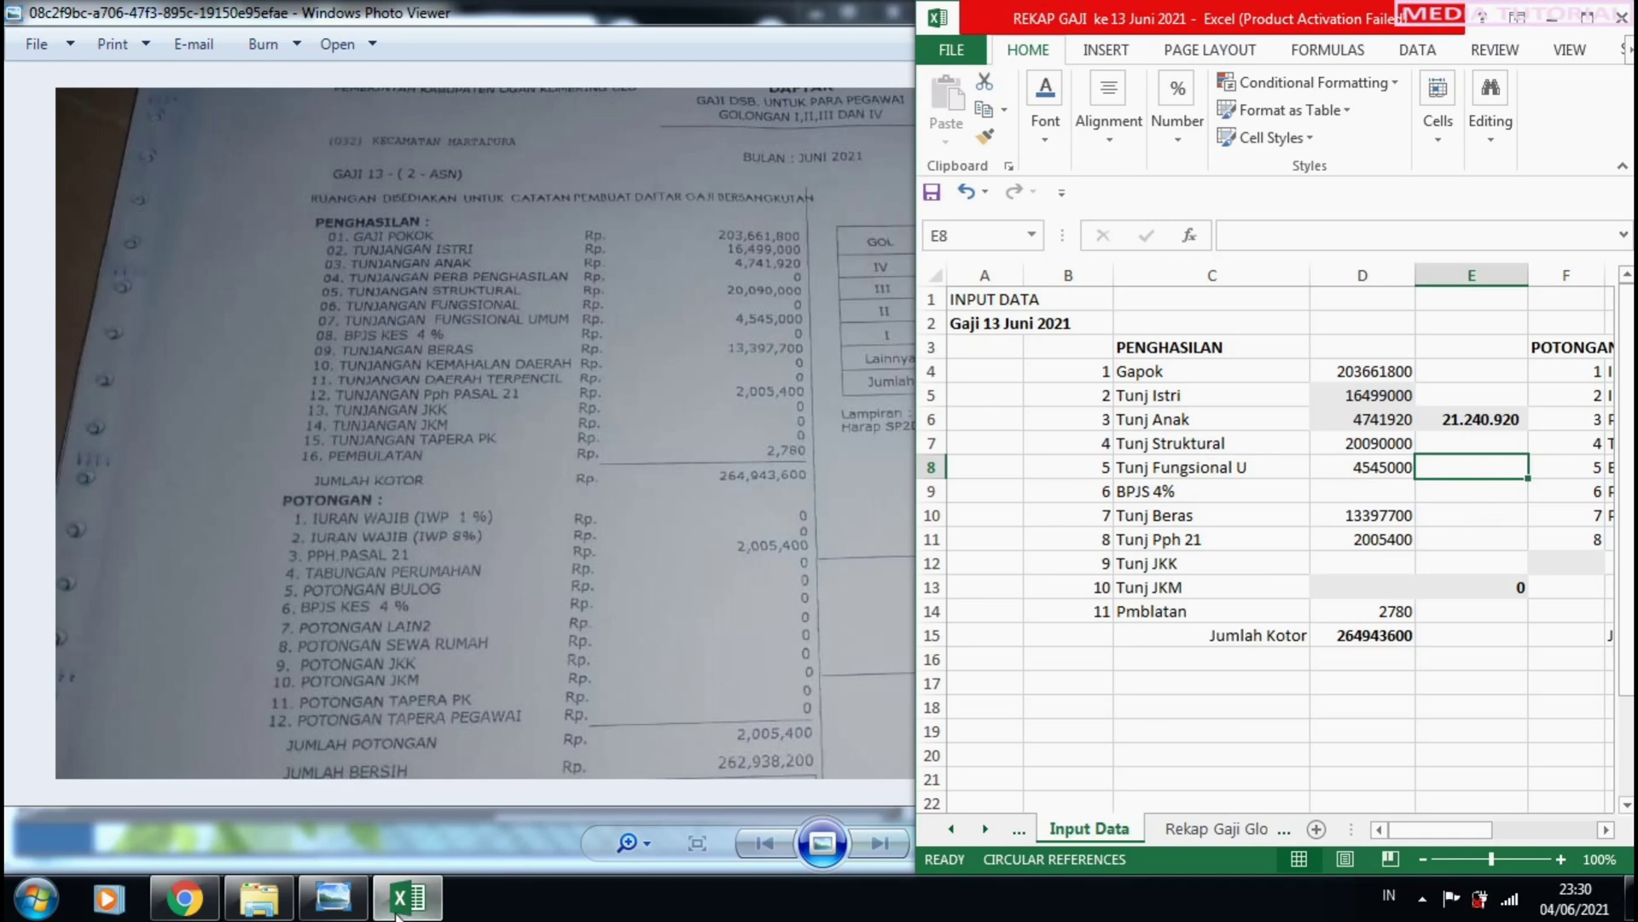
{"action": "left_click", "coordinate": [211, 899]}
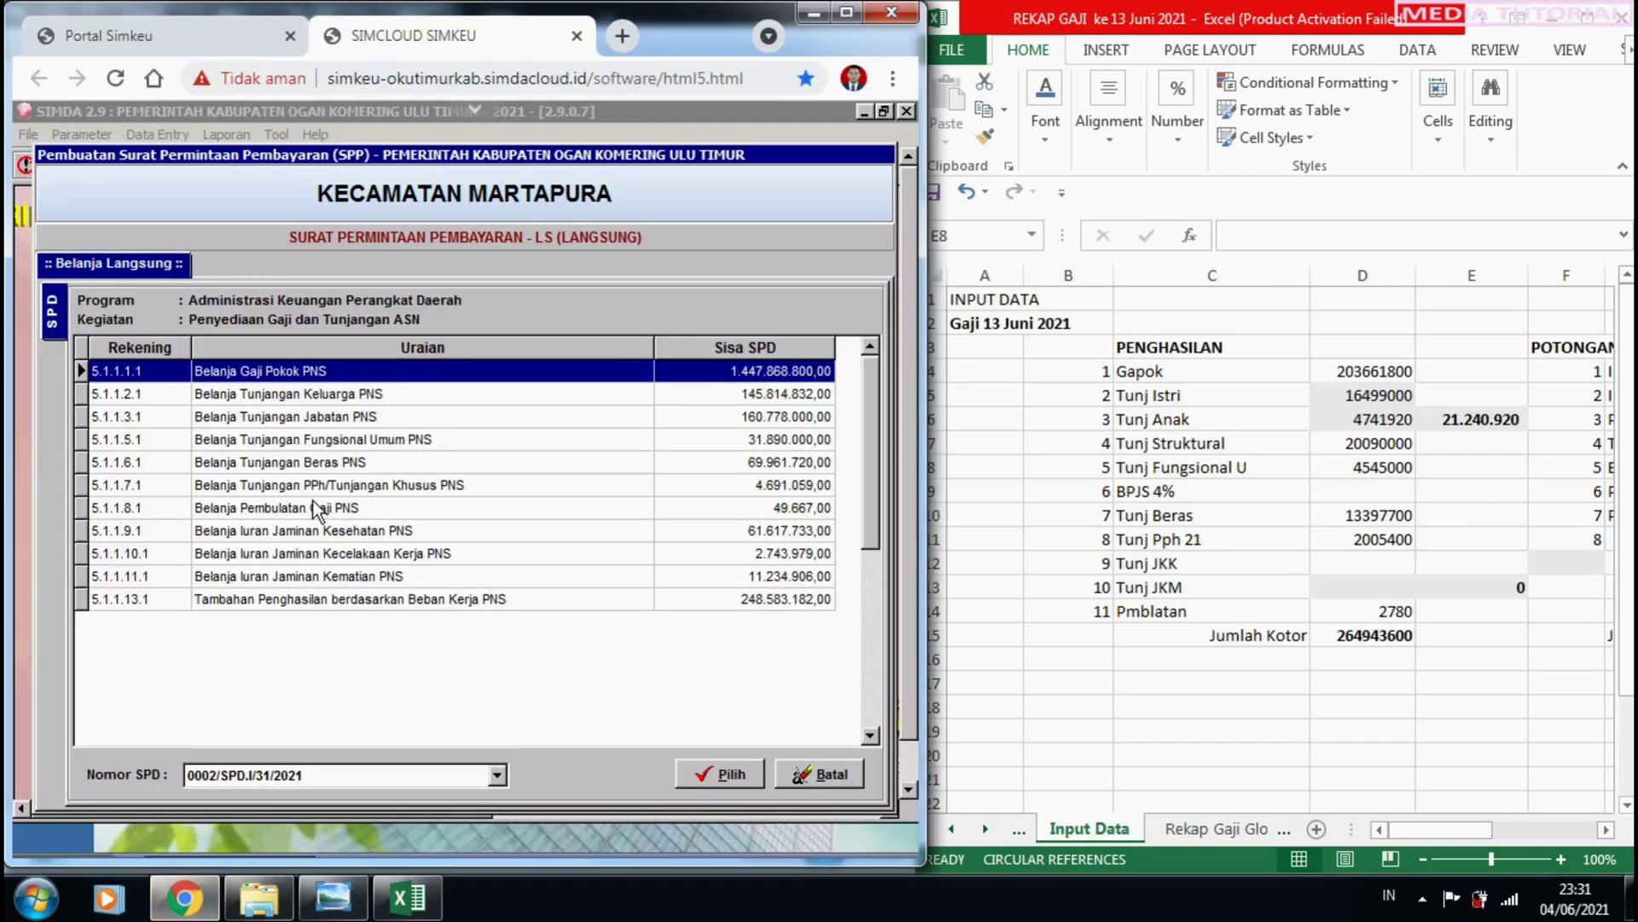
{"action": "left_click", "coordinate": [377, 439]}
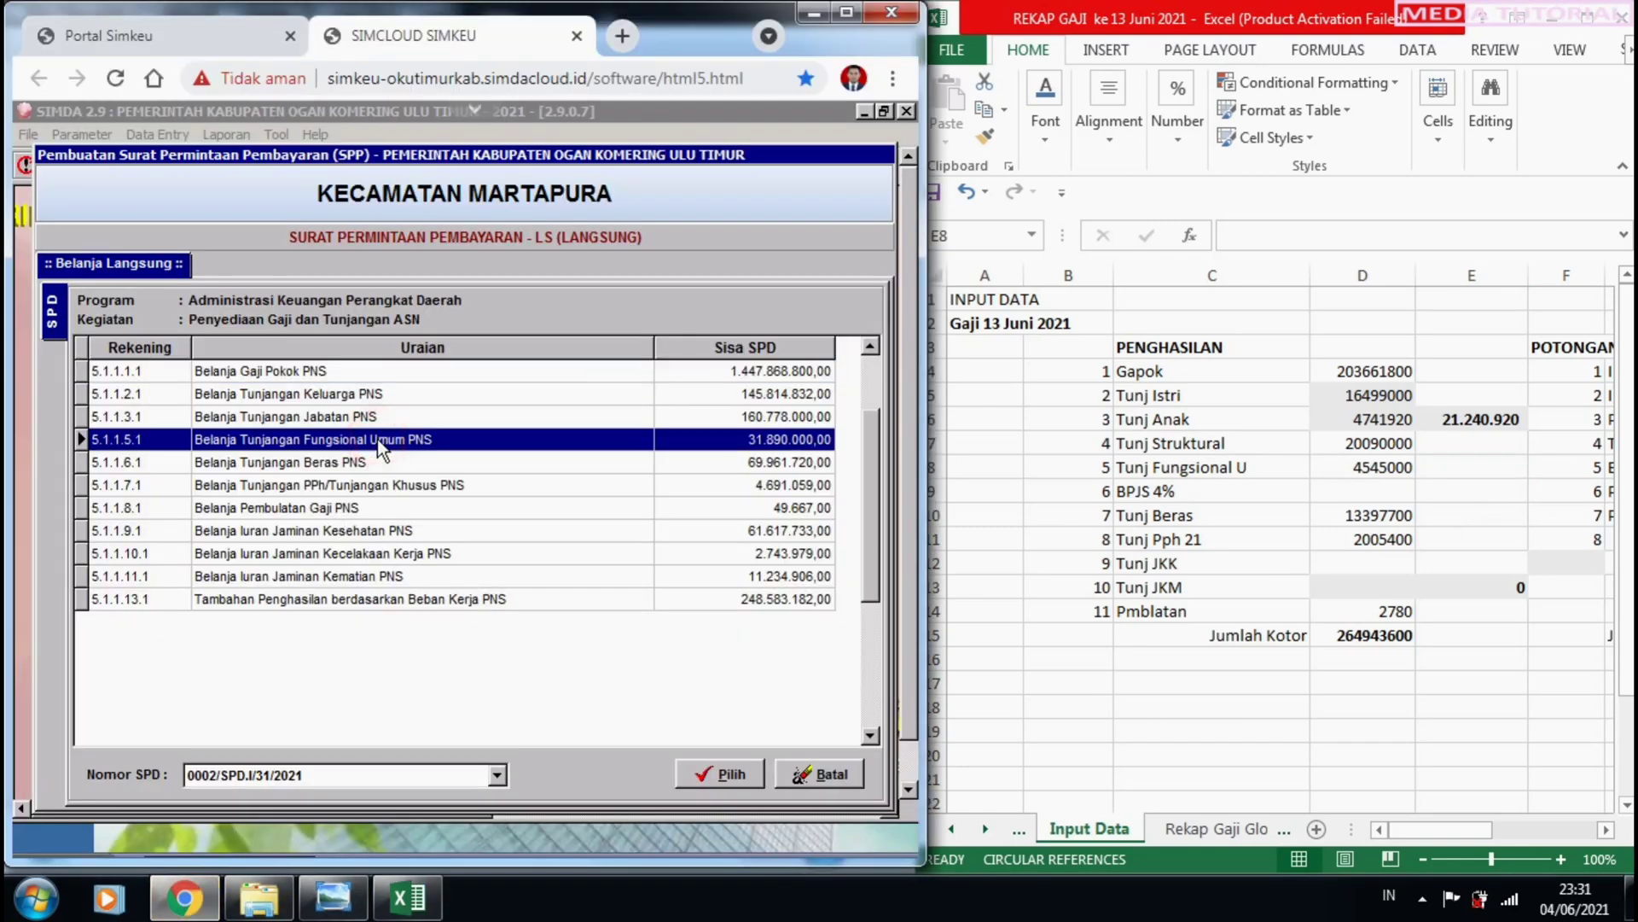
{"action": "left_click", "coordinate": [1210, 470]}
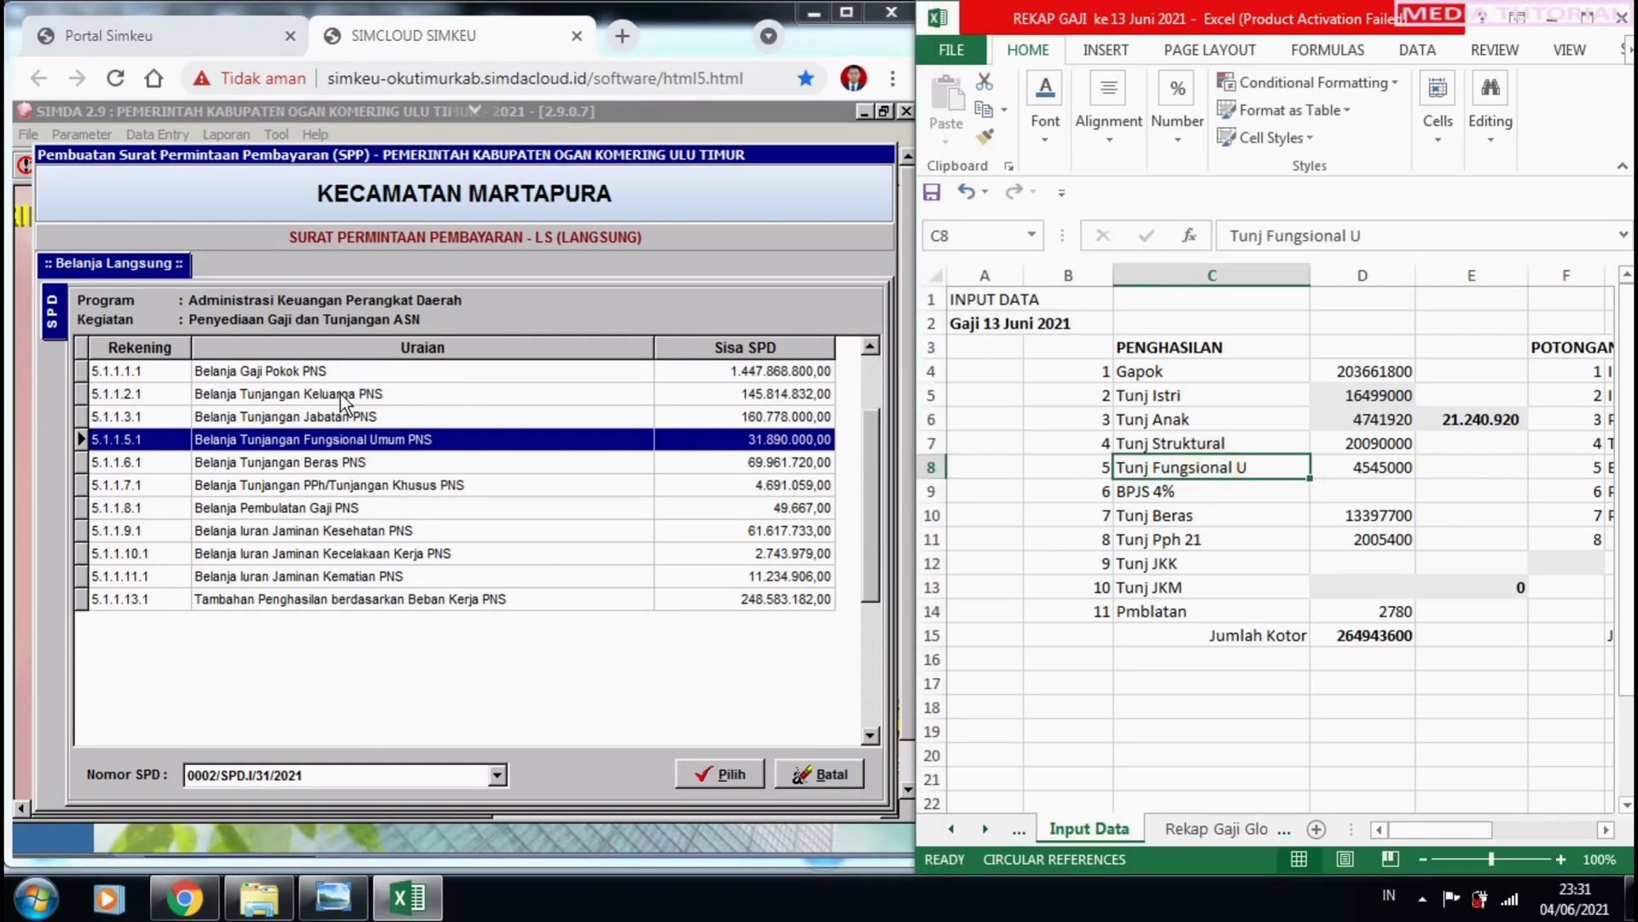
Choose account Belanja Tunjangan Jabatan PNS, set Nilai Usulan to the Tunj Struktural amount 20090000 copied from cell D7, and save the line.
{"action": "left_click", "coordinate": [310, 417]}
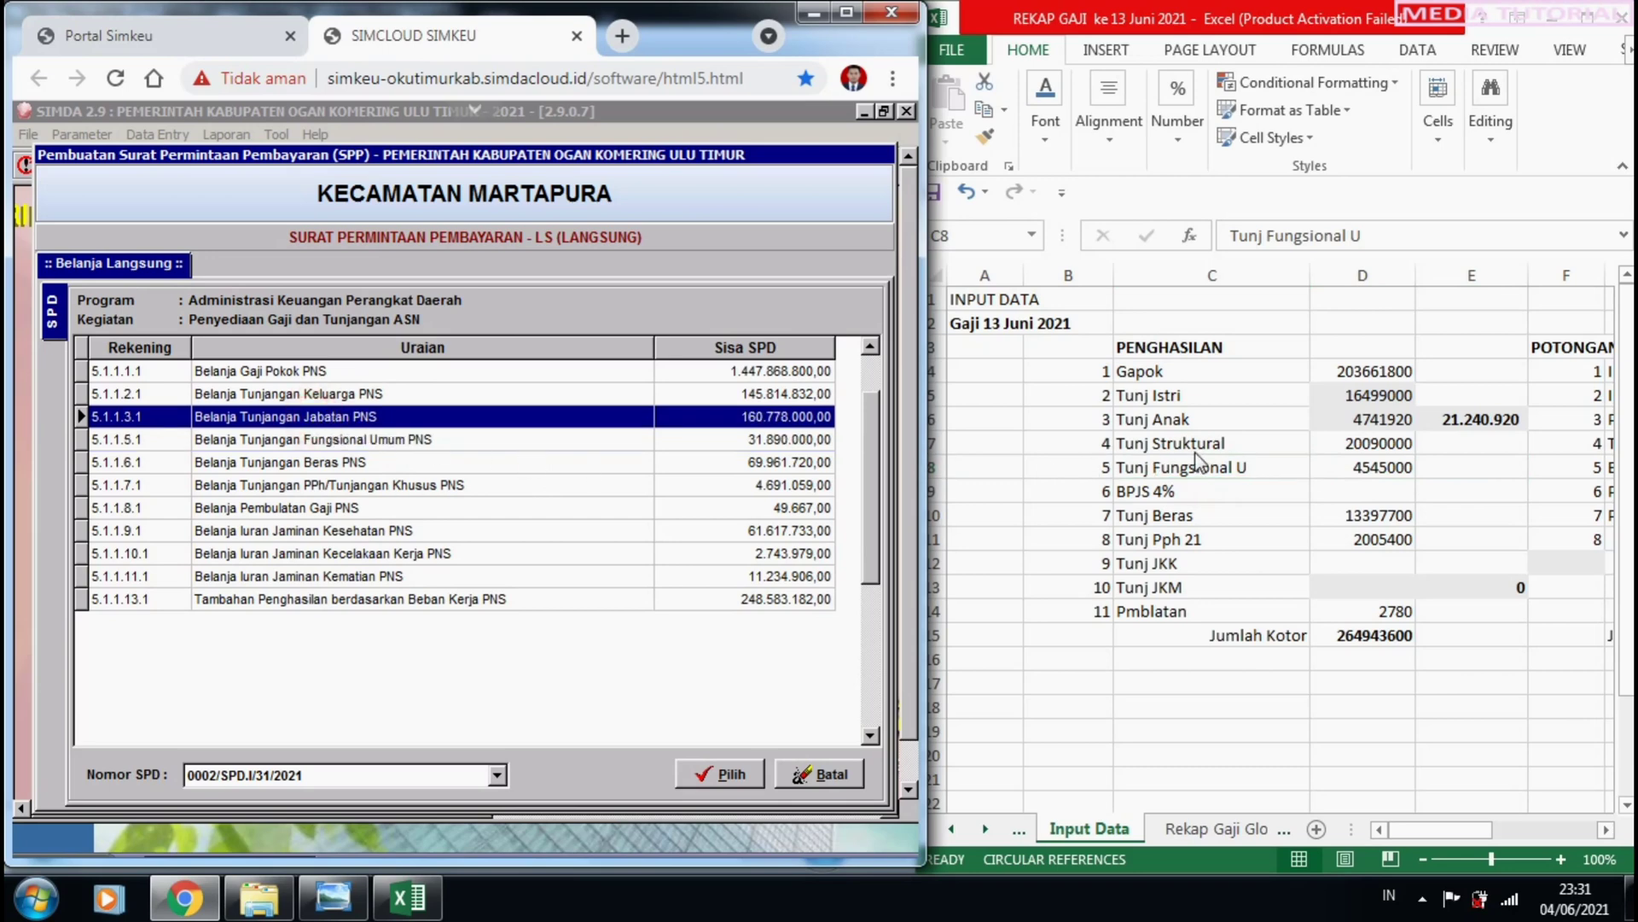
{"action": "left_click", "coordinate": [1365, 446]}
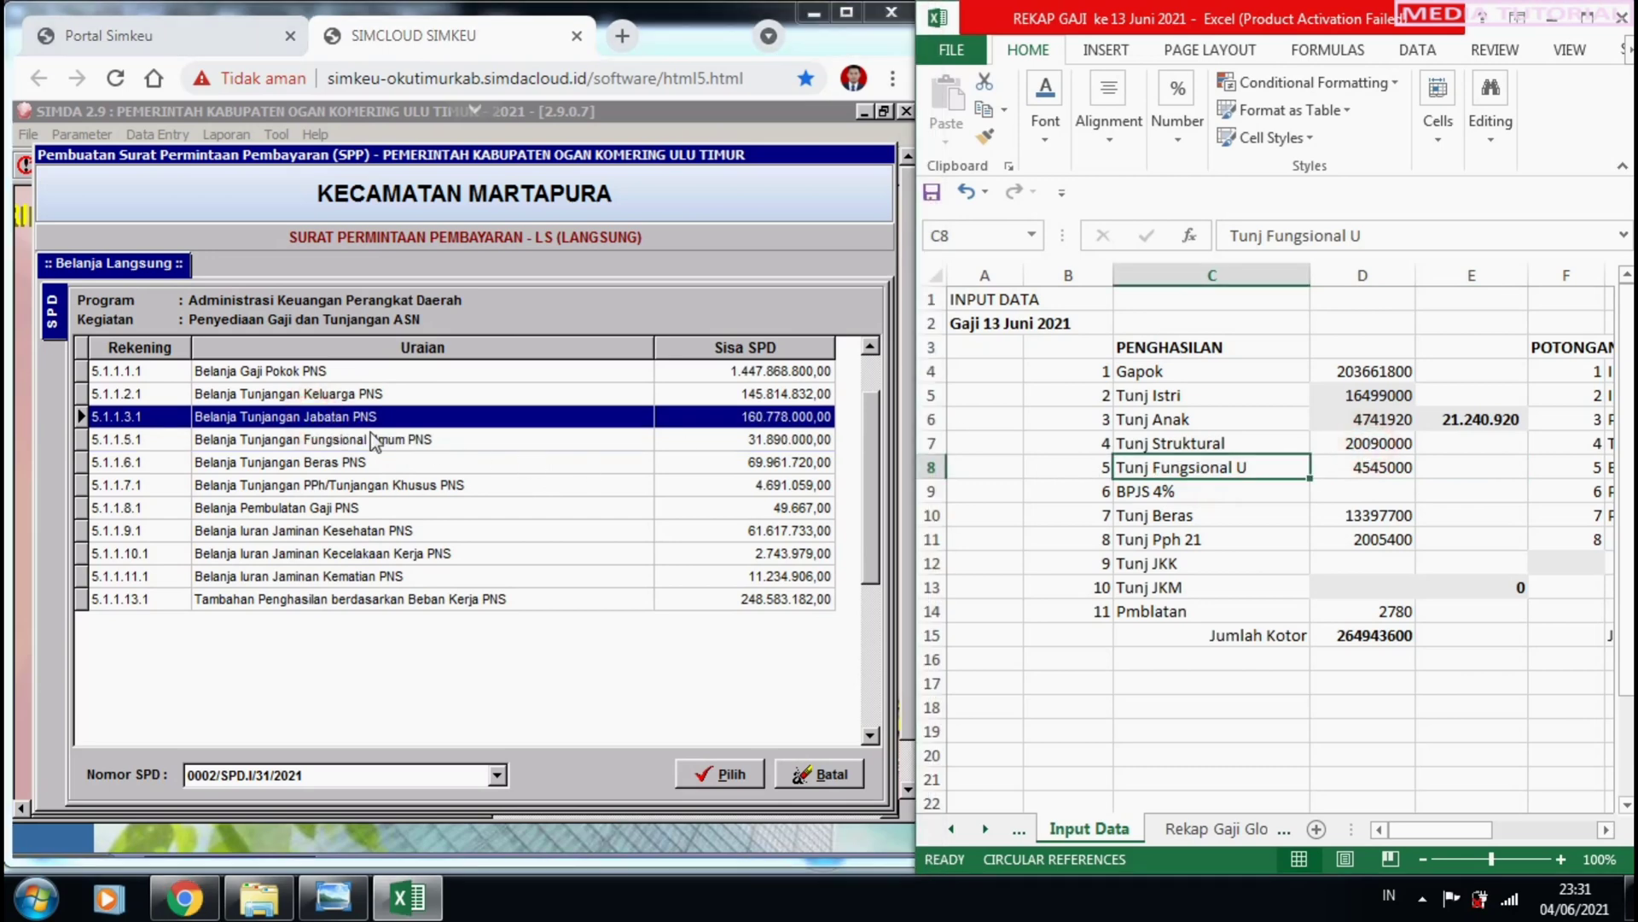
{"action": "left_click", "coordinate": [1343, 449]}
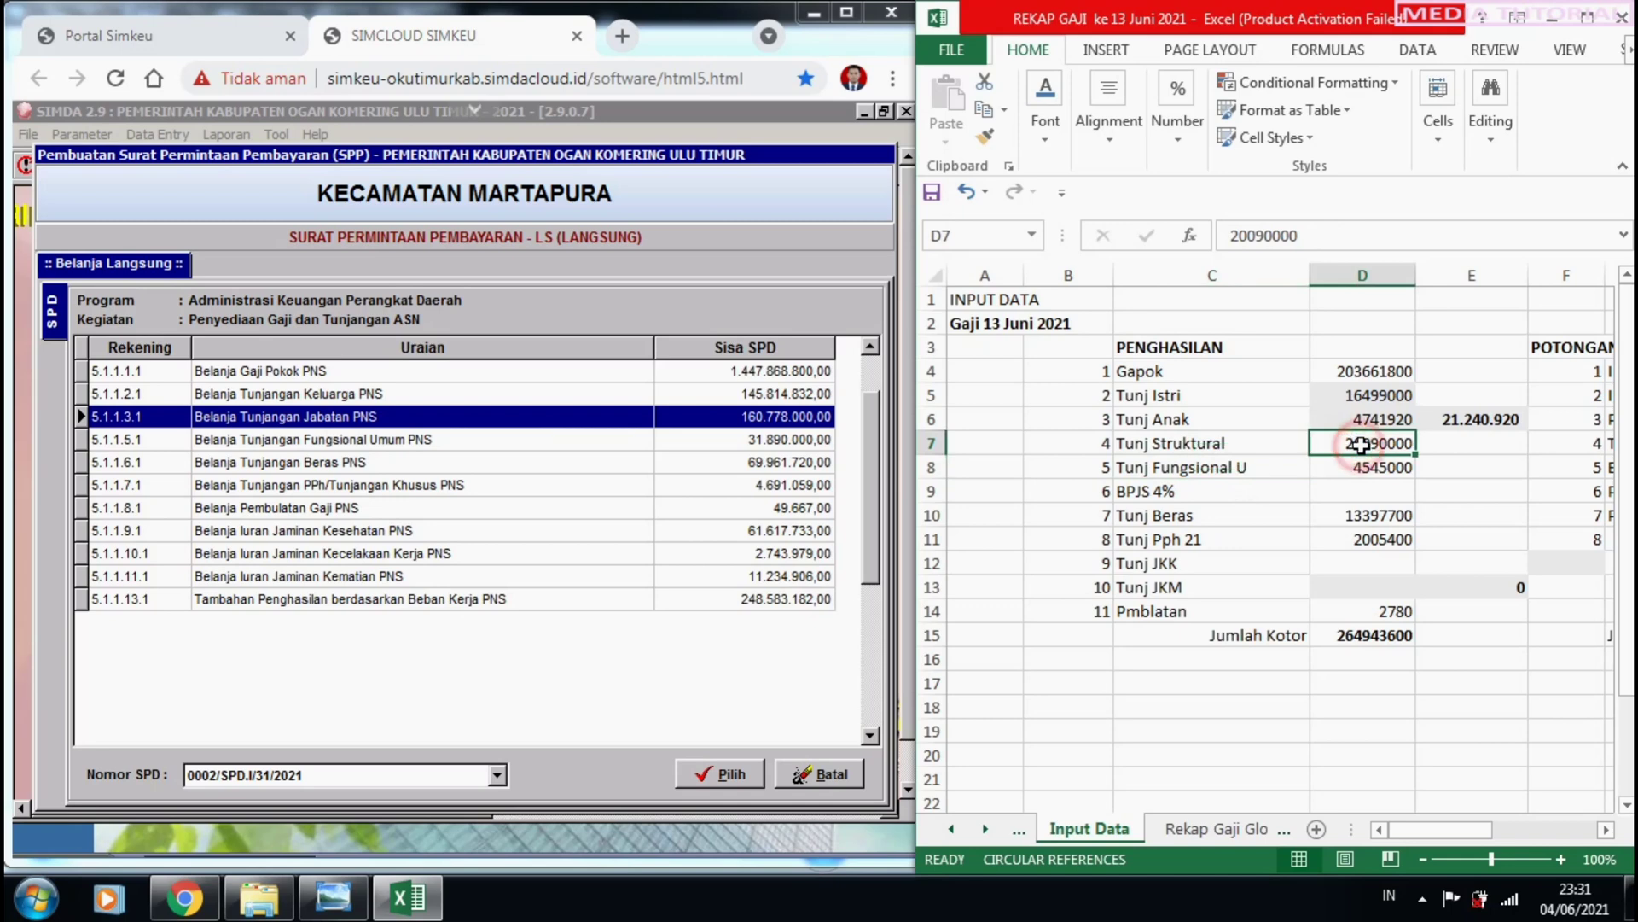
{"action": "key", "text": "ctrl+c"}
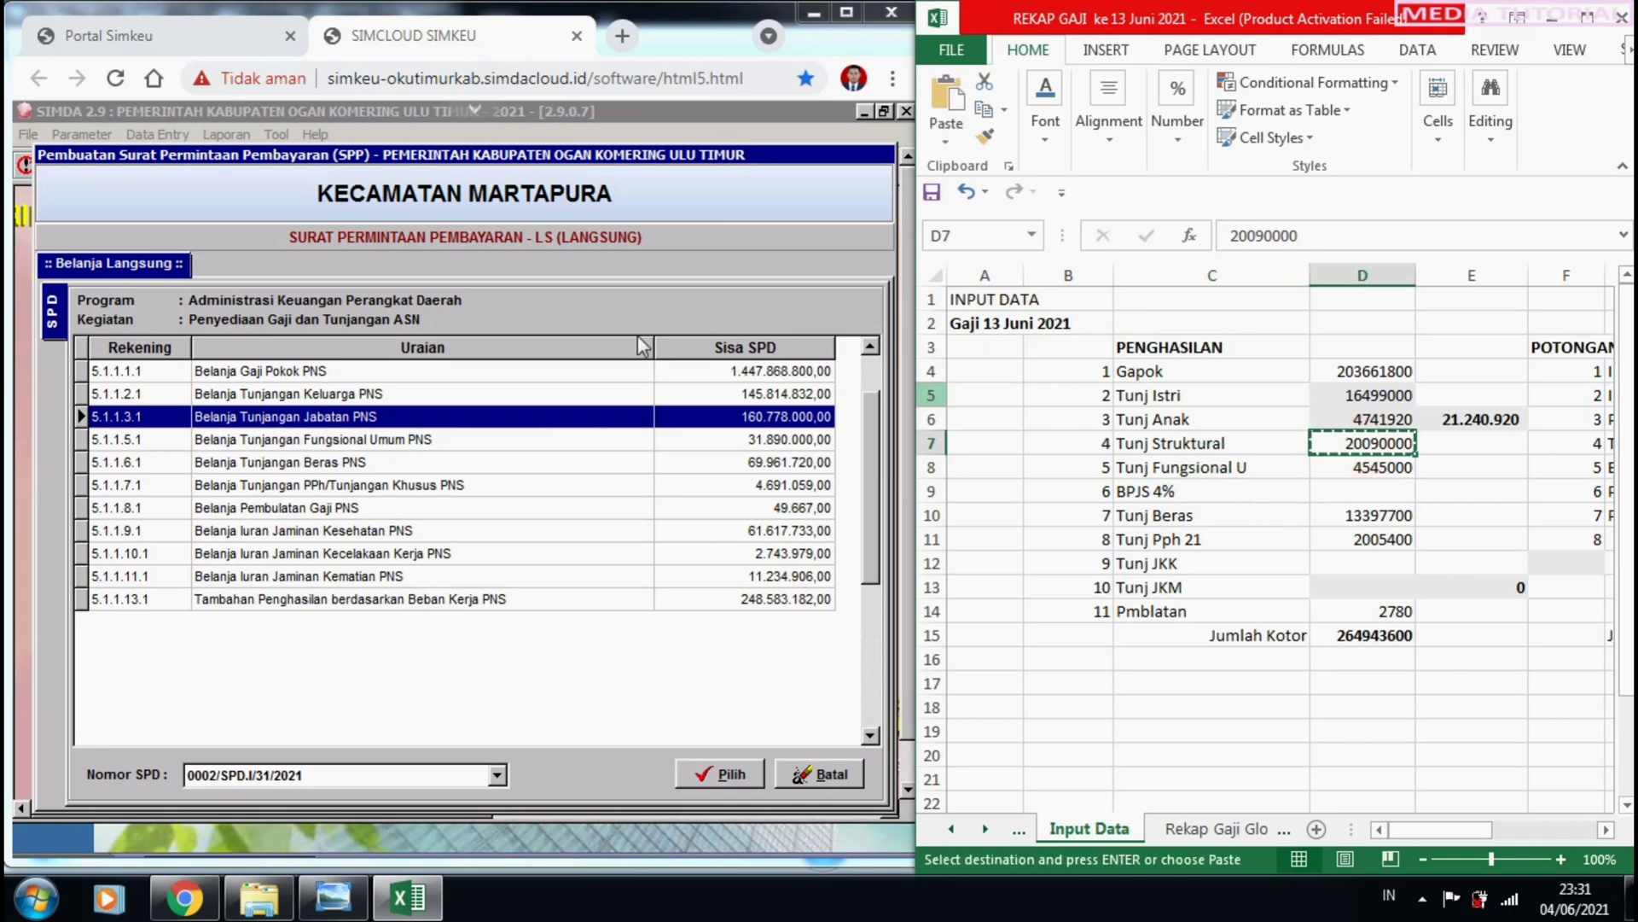
{"action": "left_click", "coordinate": [374, 428]}
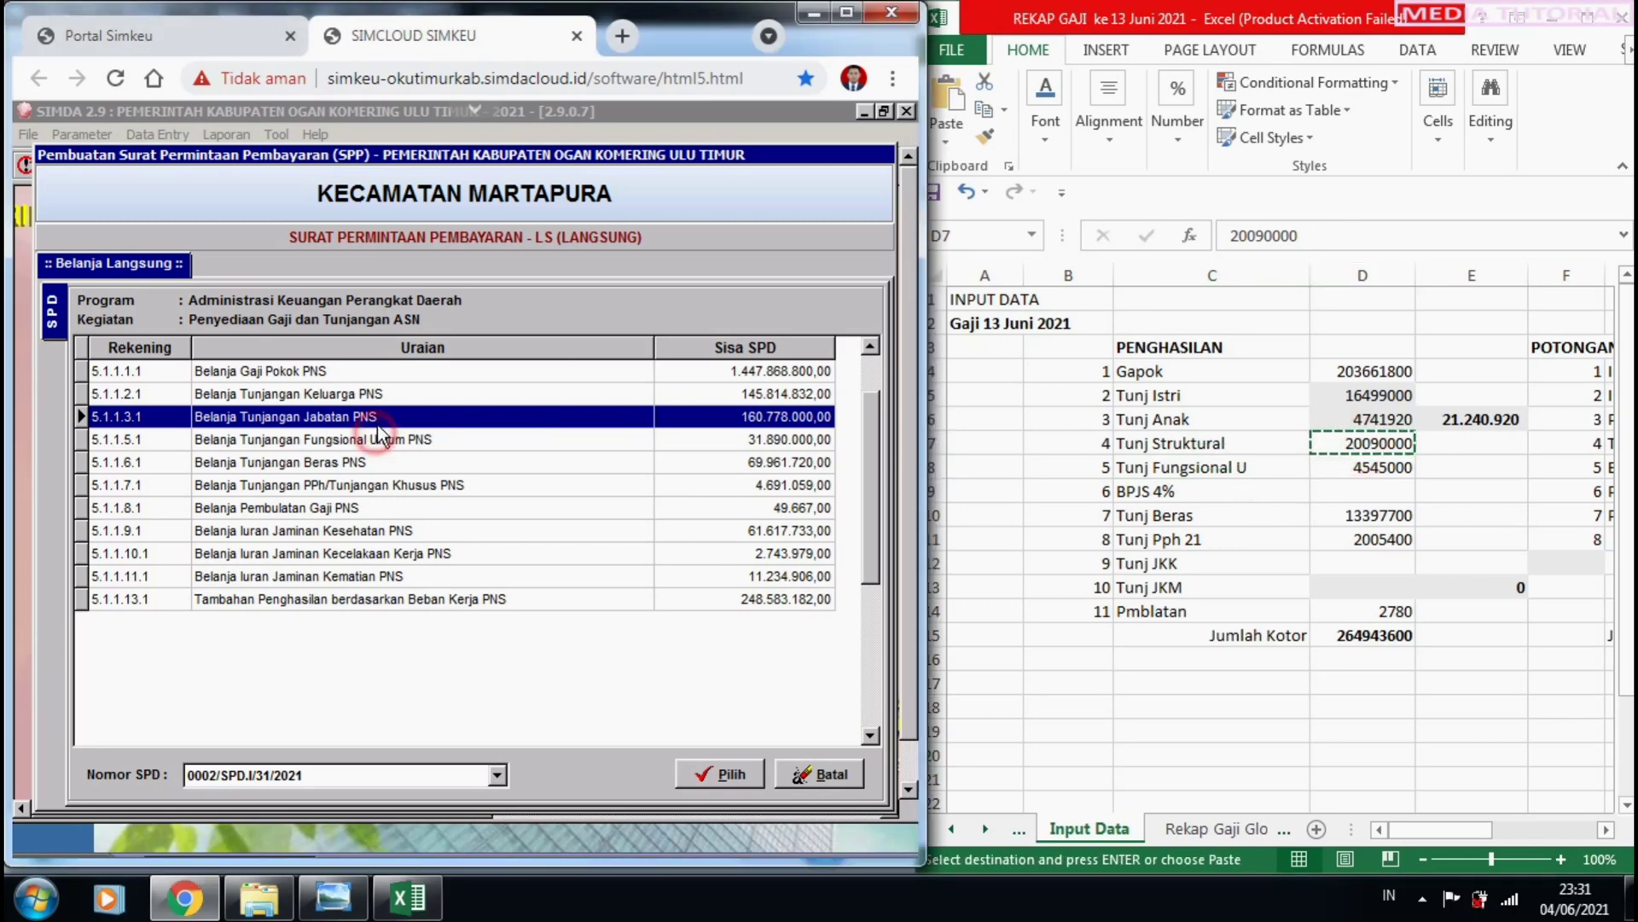
{"action": "left_click", "coordinate": [381, 417]}
{"action": "double_click", "coordinate": [380, 418]}
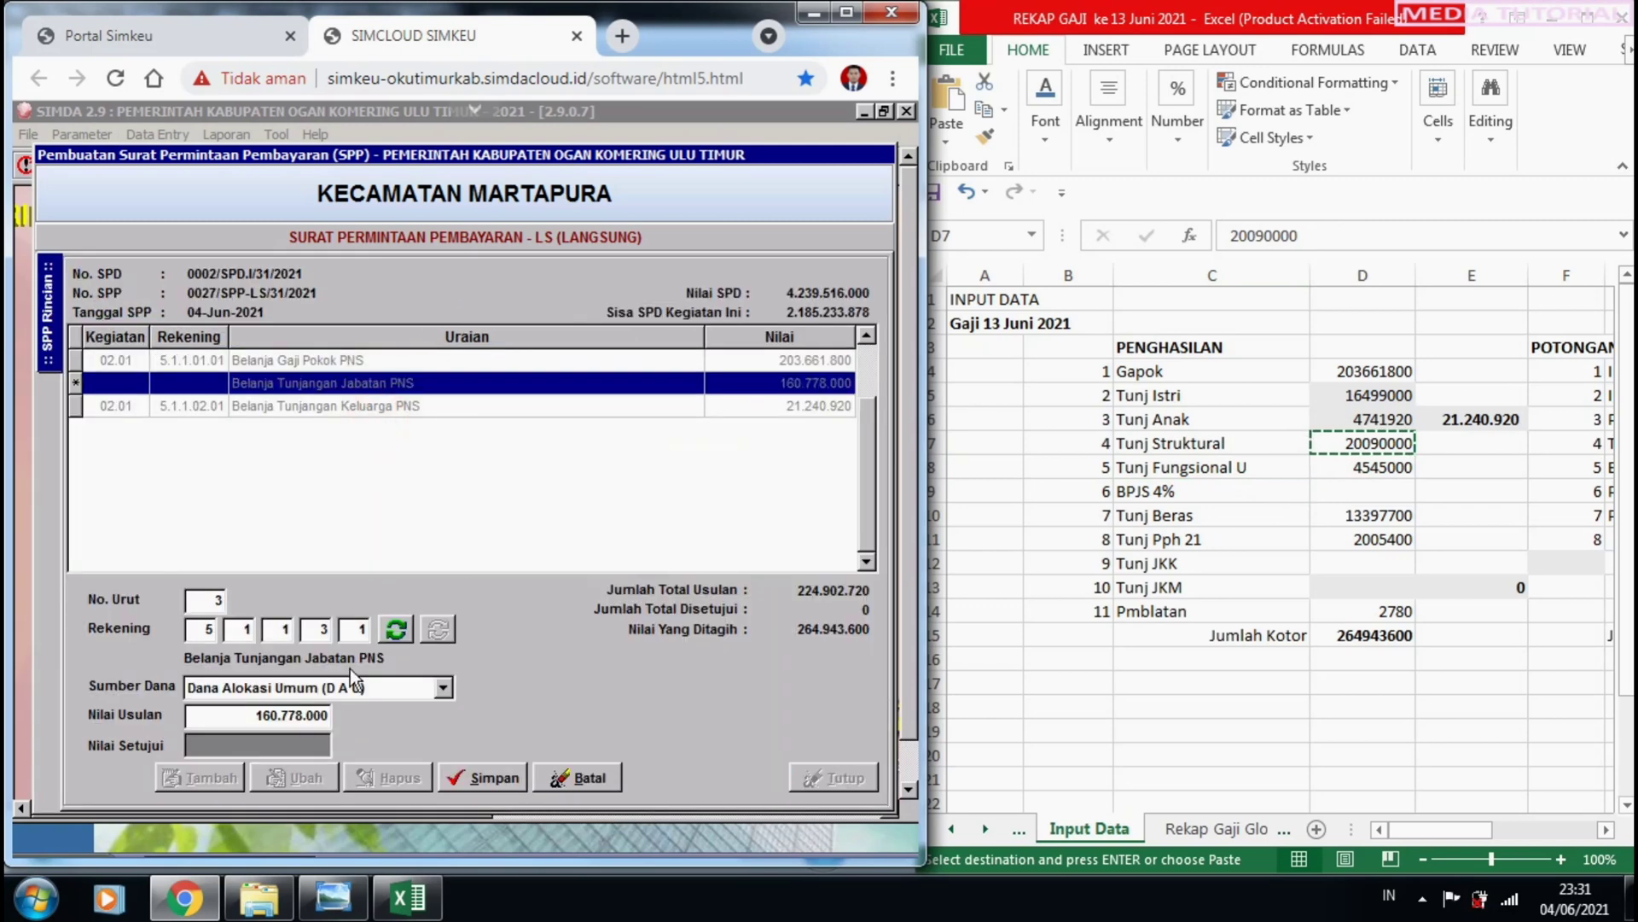
{"action": "left_click_drag", "start_coordinate": [324, 719], "coordinate": [130, 725]}
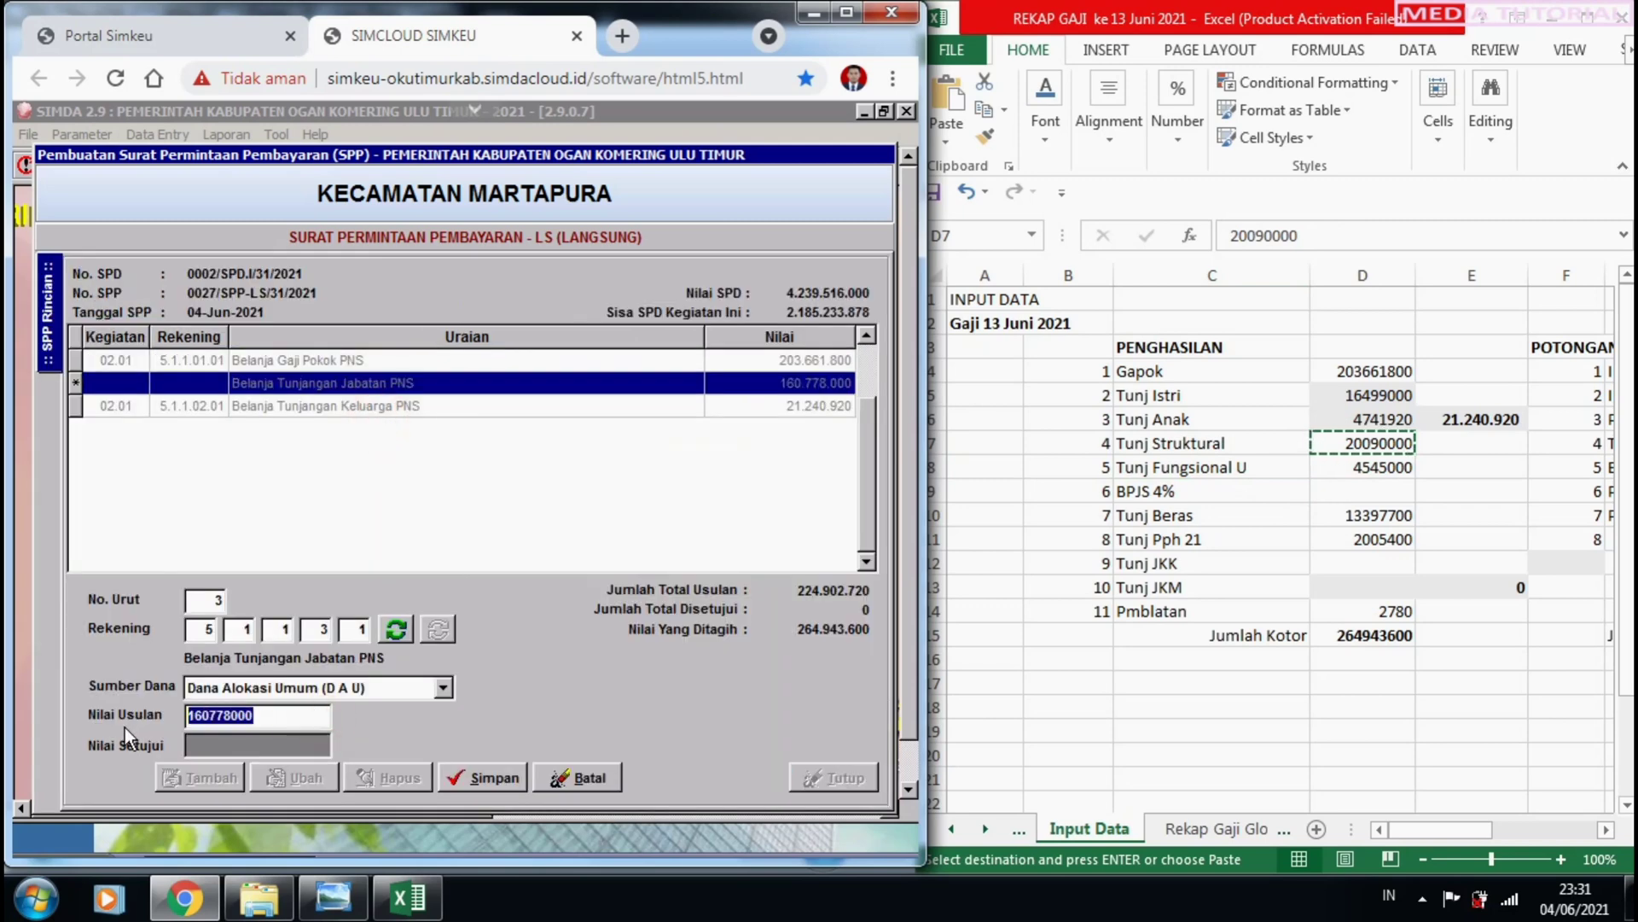
{"action": "key", "text": "ctrl+v"}
{"action": "left_click", "coordinate": [481, 778]}
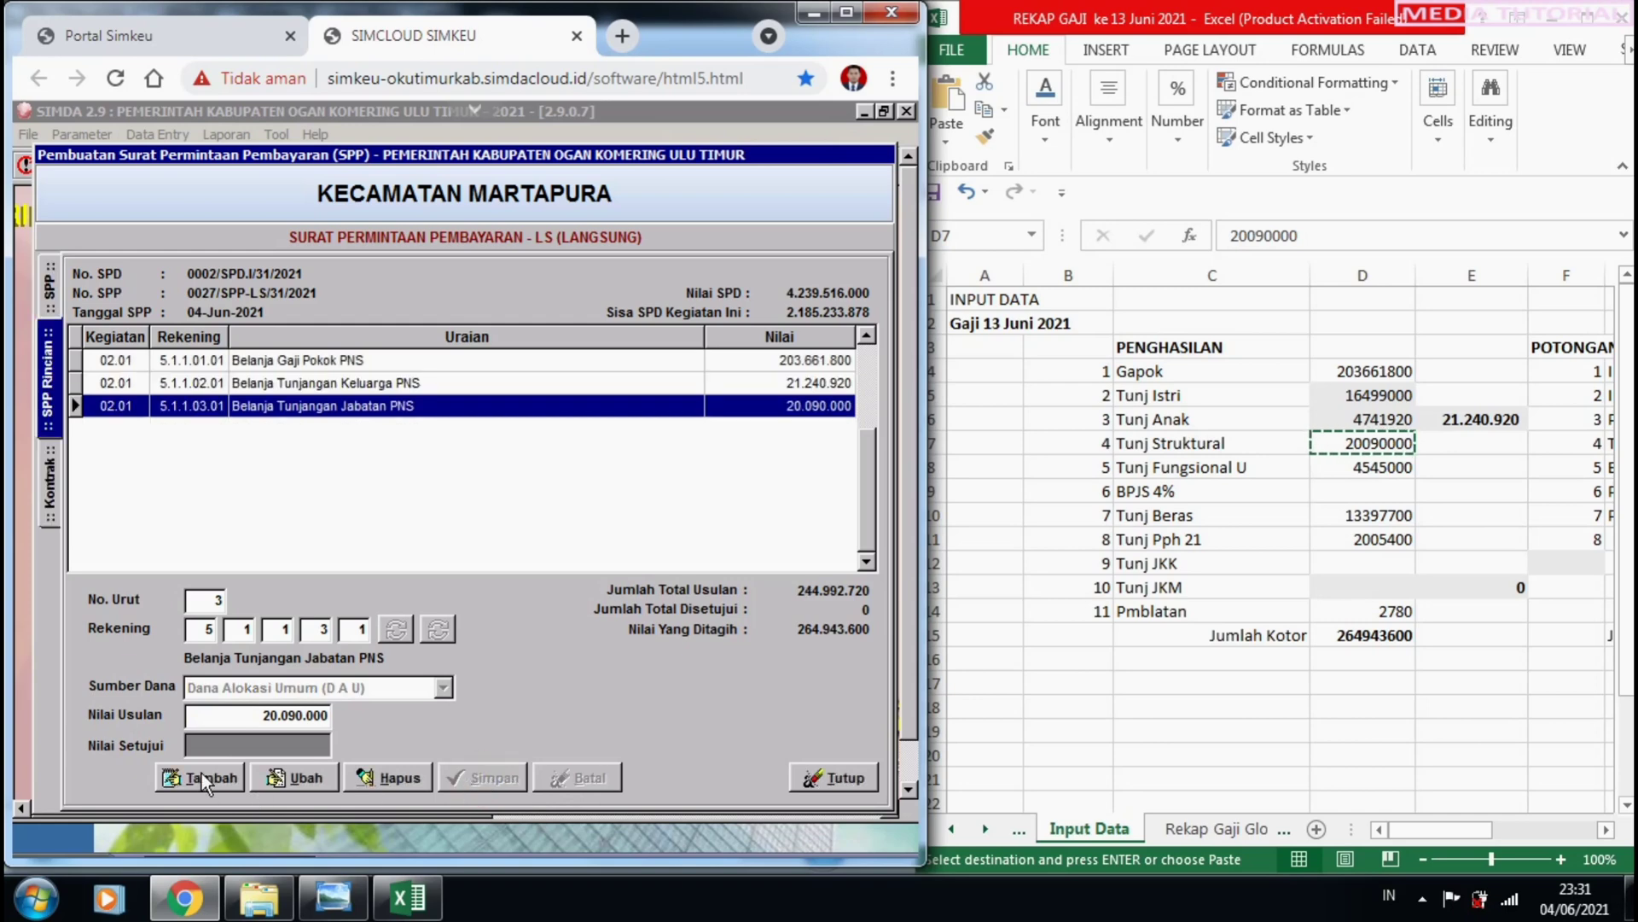
Add a detail line for Belanja Tunjangan Fungsional Umum PNS with Nilai Usulan 4545000 copied from cell D8, and save it.
{"action": "left_click", "coordinate": [205, 775]}
{"action": "left_click", "coordinate": [394, 628]}
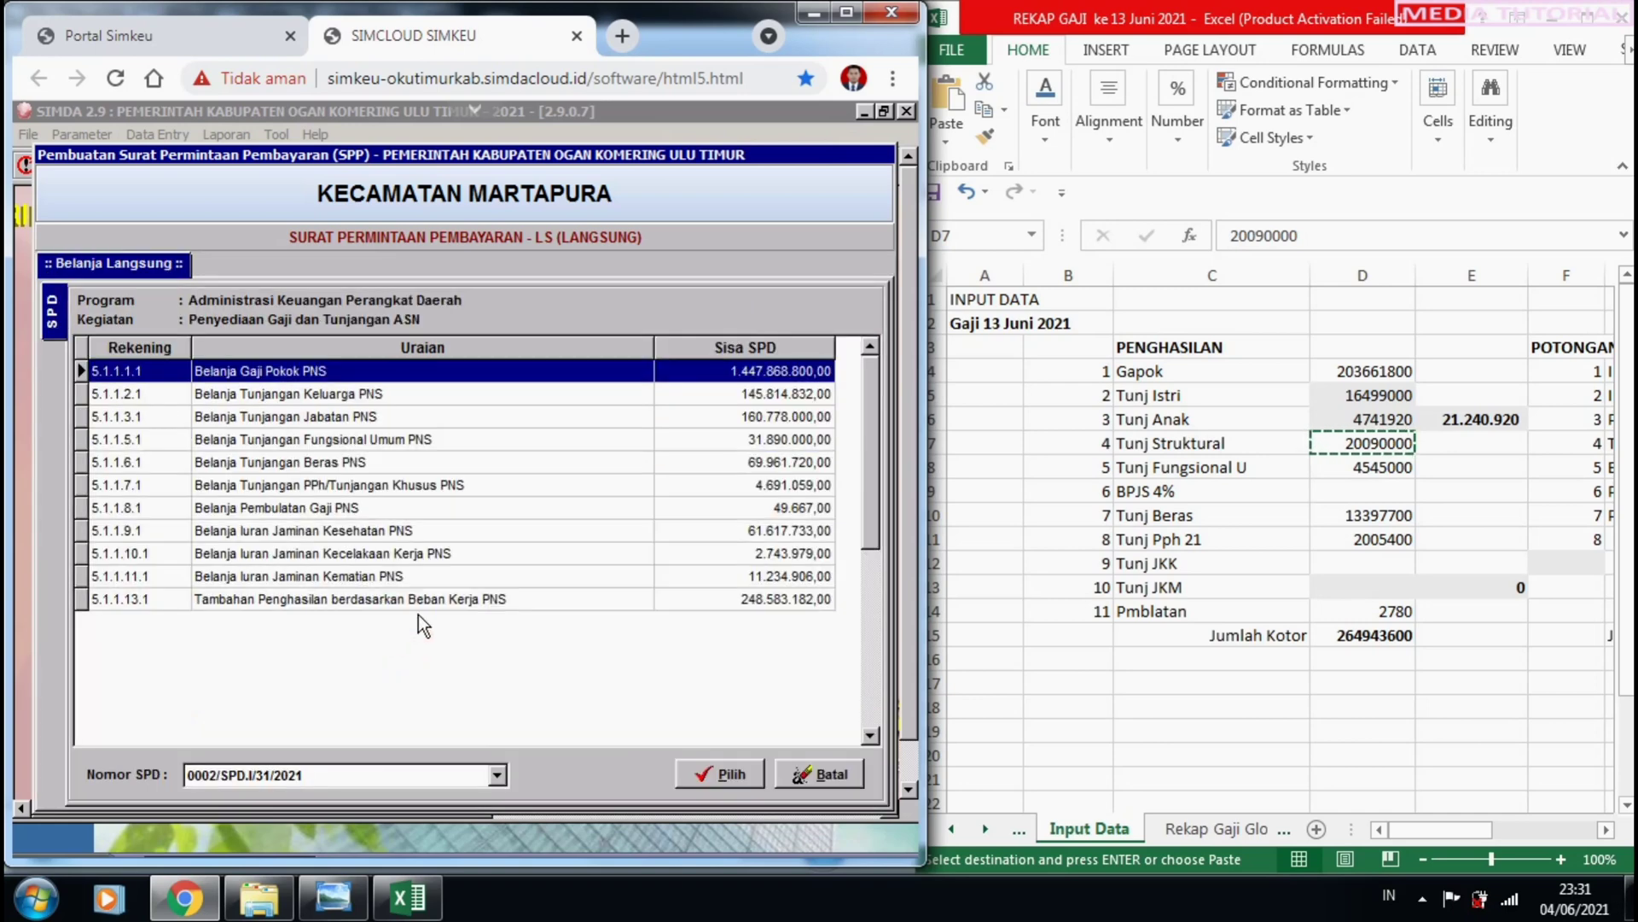
{"action": "double_click", "coordinate": [386, 438]}
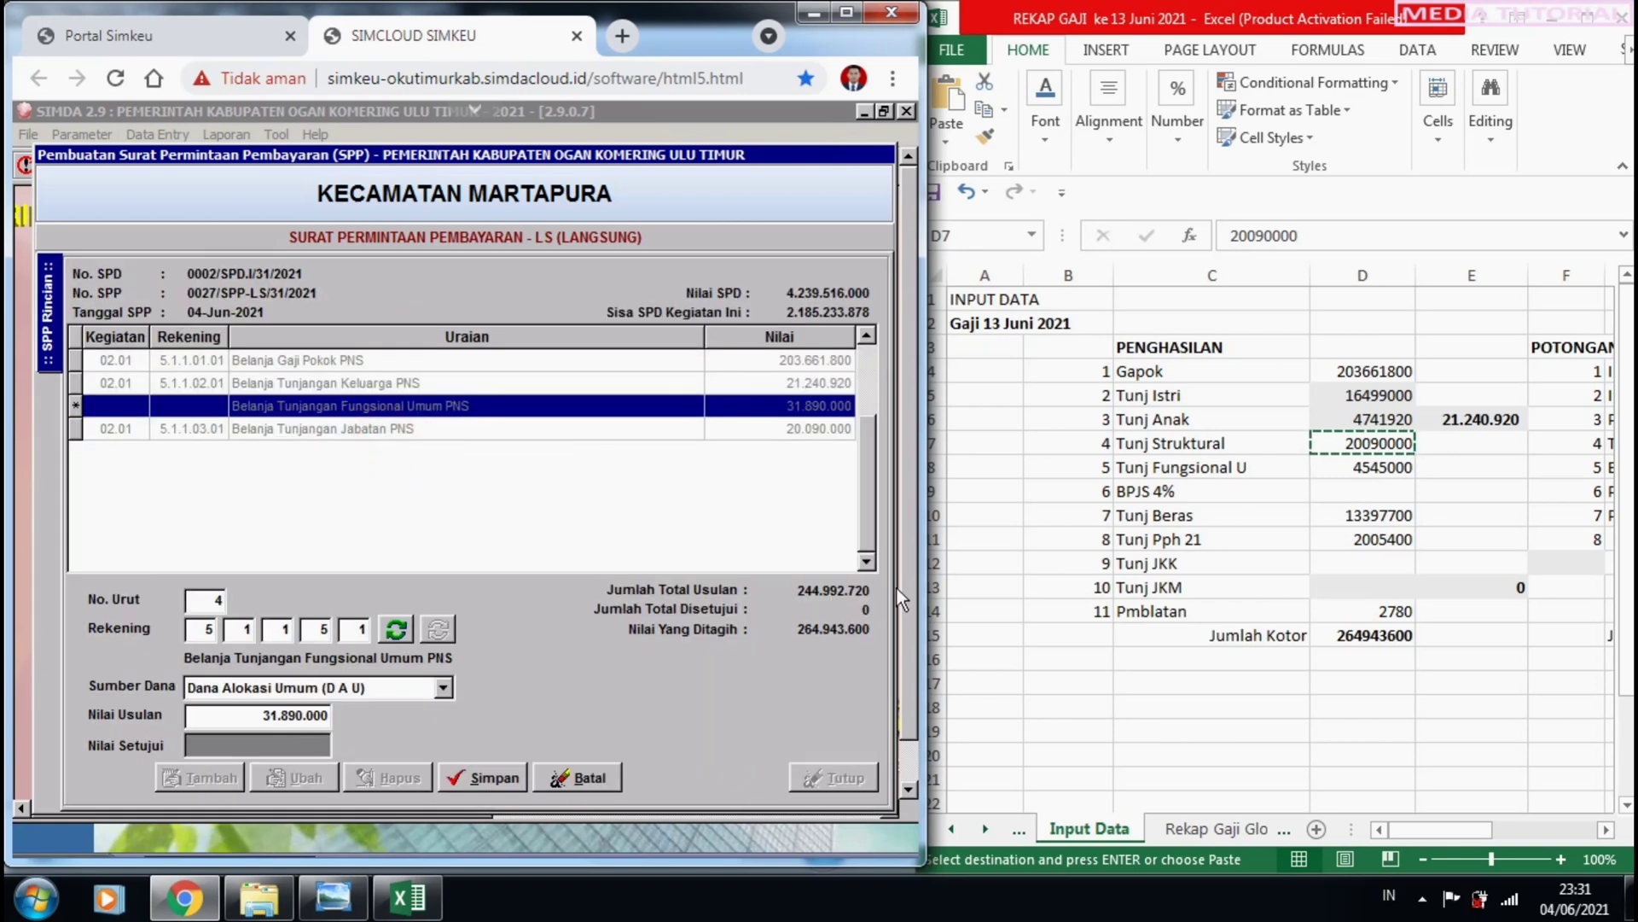
{"action": "left_click", "coordinate": [327, 717]}
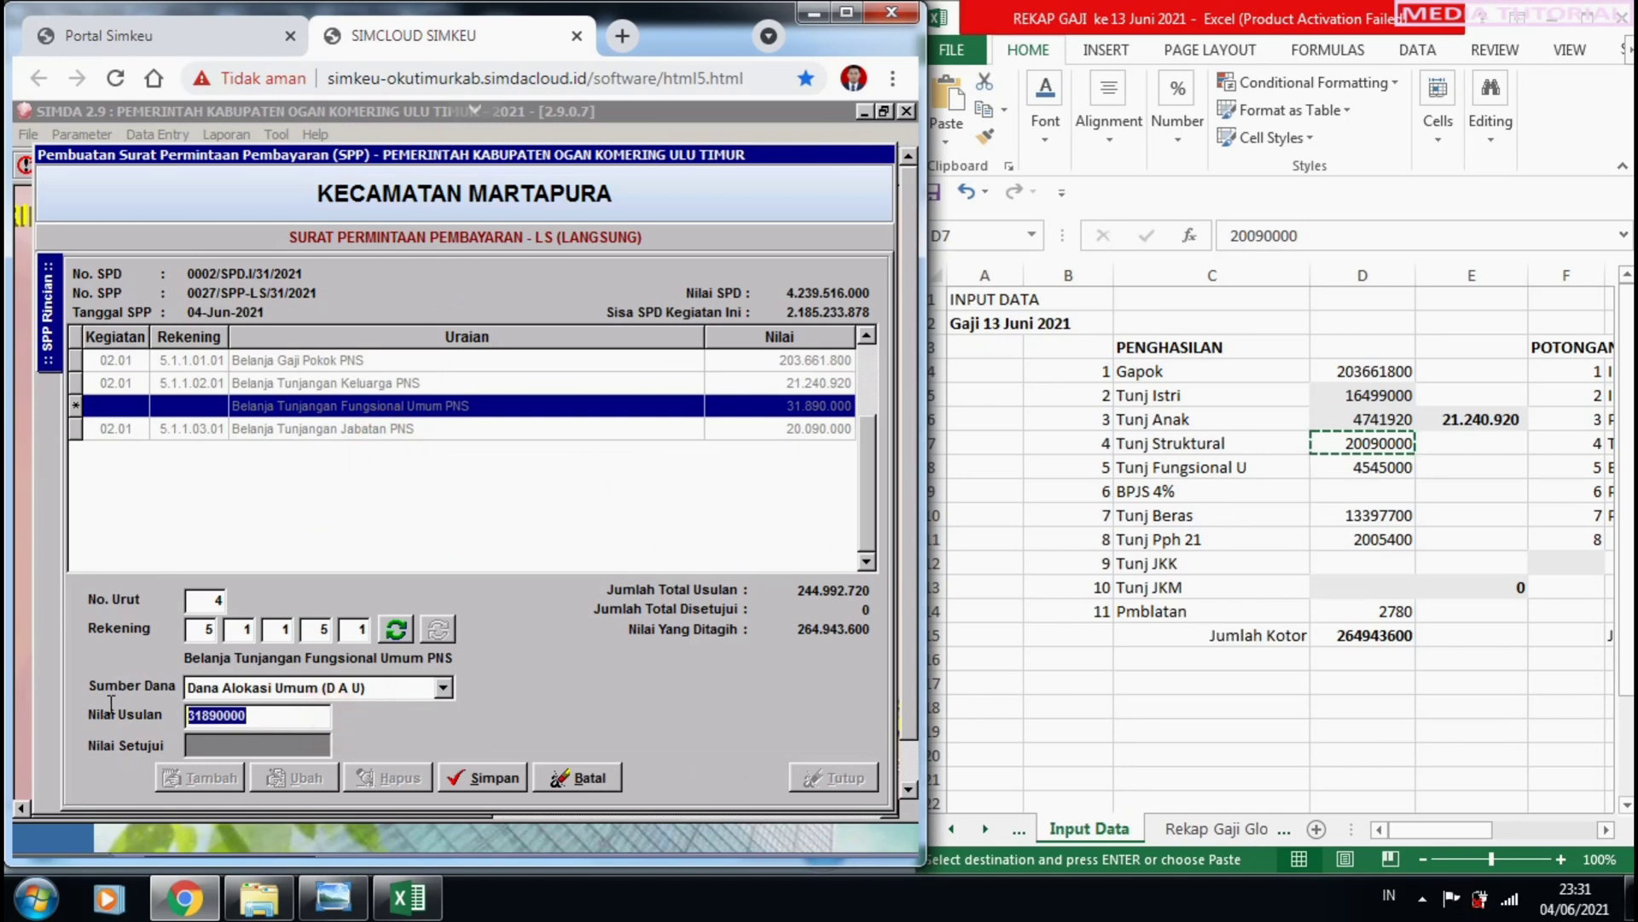
{"action": "left_click", "coordinate": [1376, 466]}
{"action": "double_click", "coordinate": [1377, 466]}
{"action": "left_click", "coordinate": [1443, 468]}
{"action": "left_click", "coordinate": [1412, 466]}
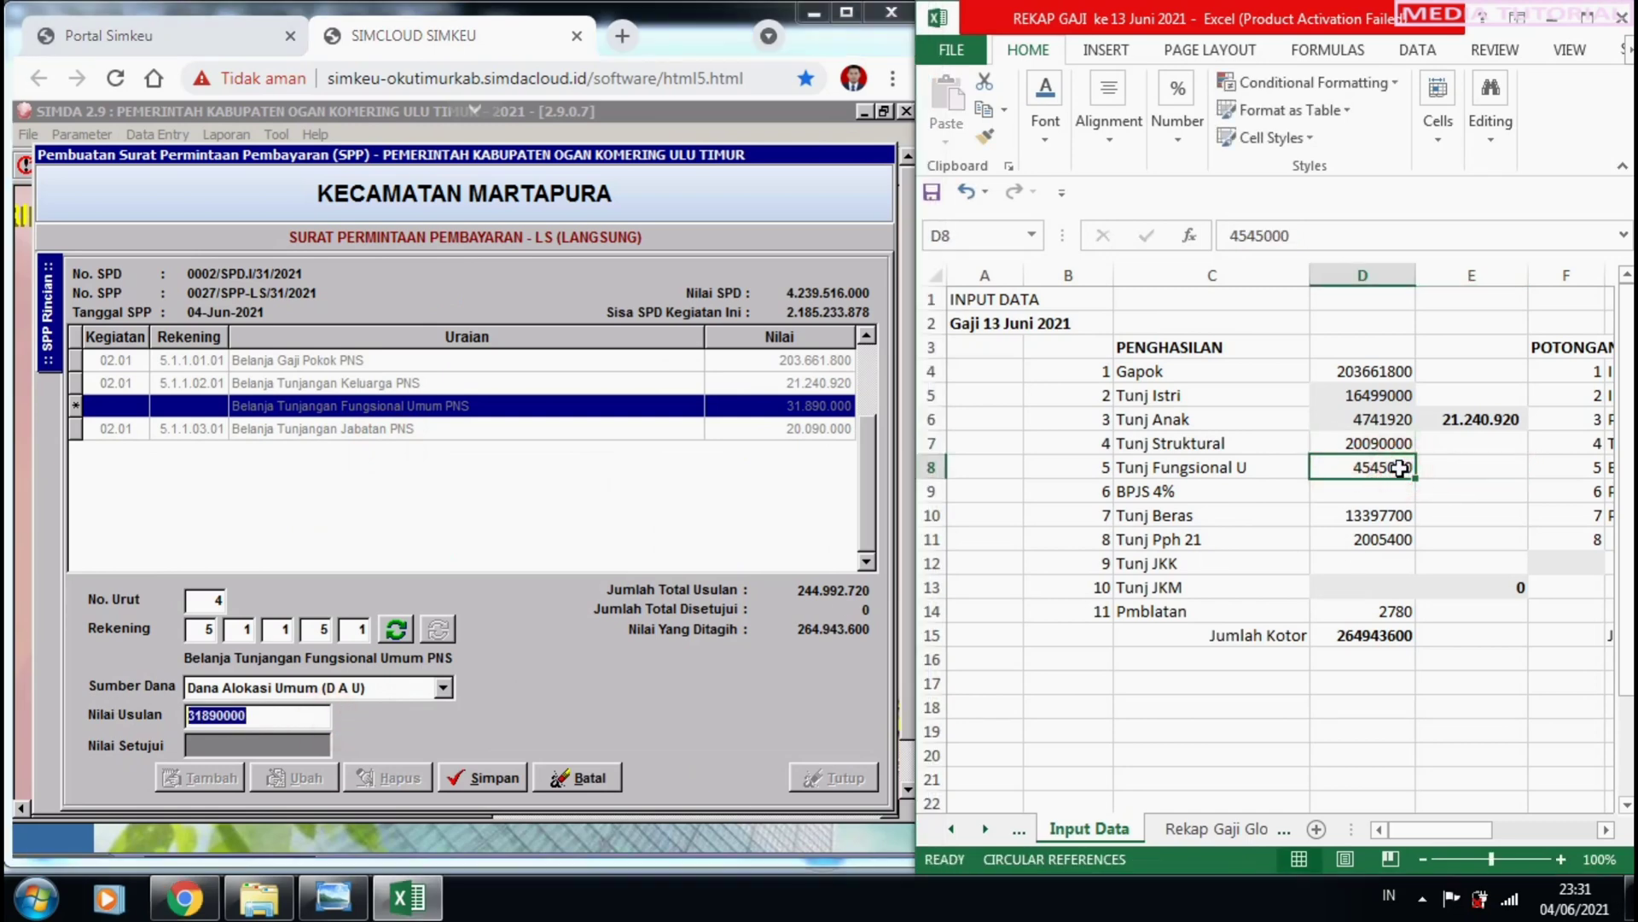
{"action": "key", "text": "ctrl+c"}
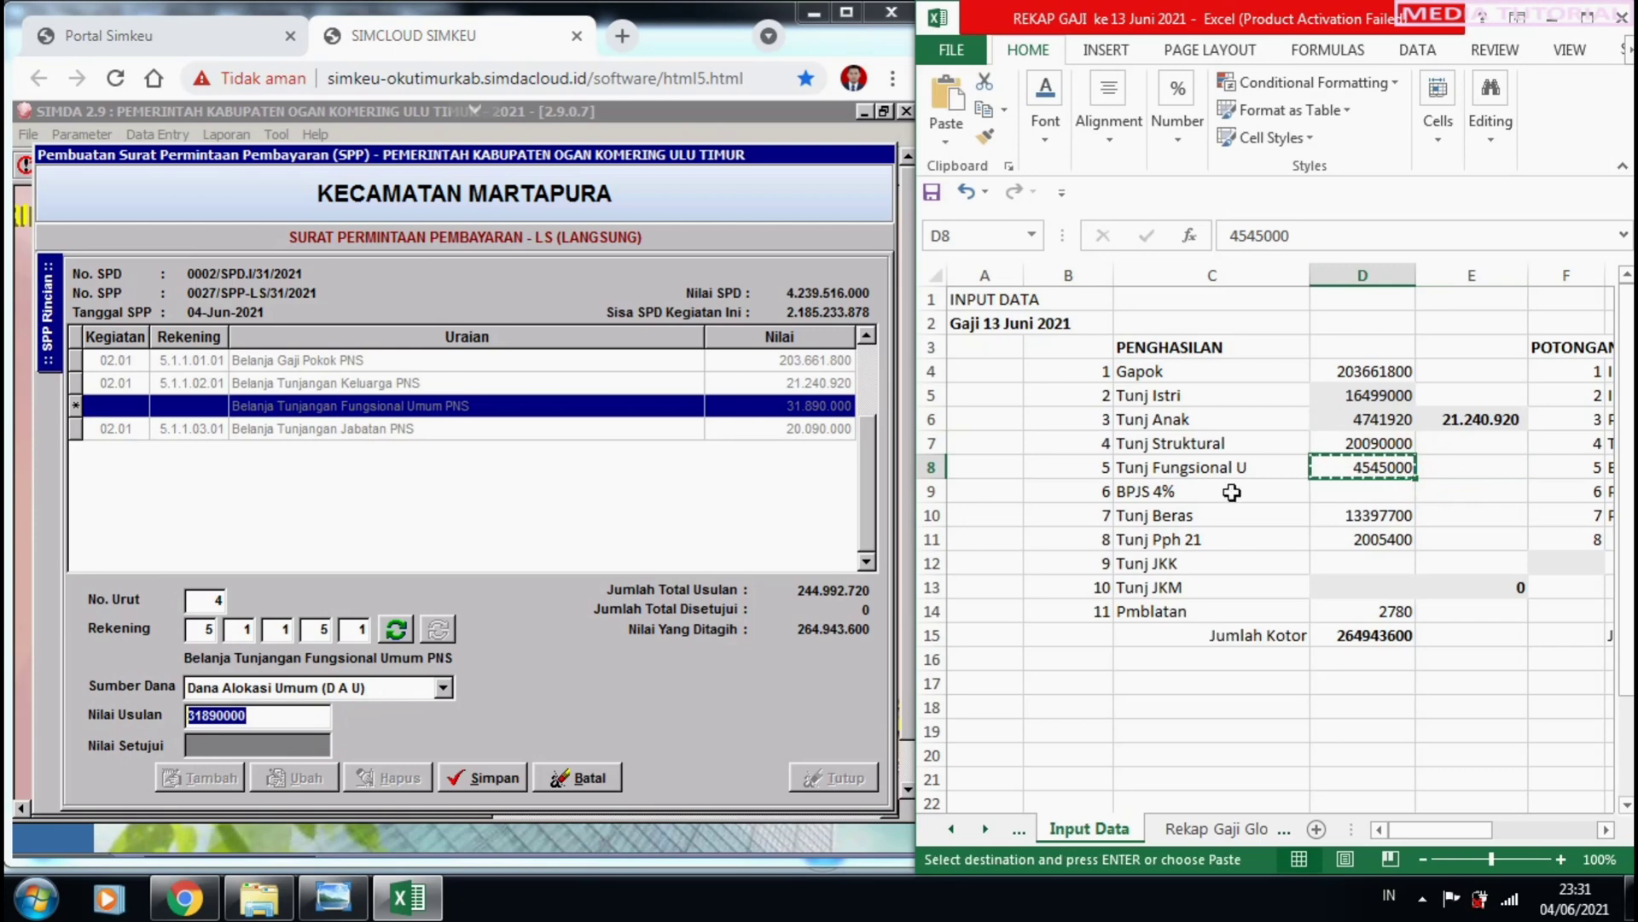
{"action": "left_click", "coordinate": [294, 715]}
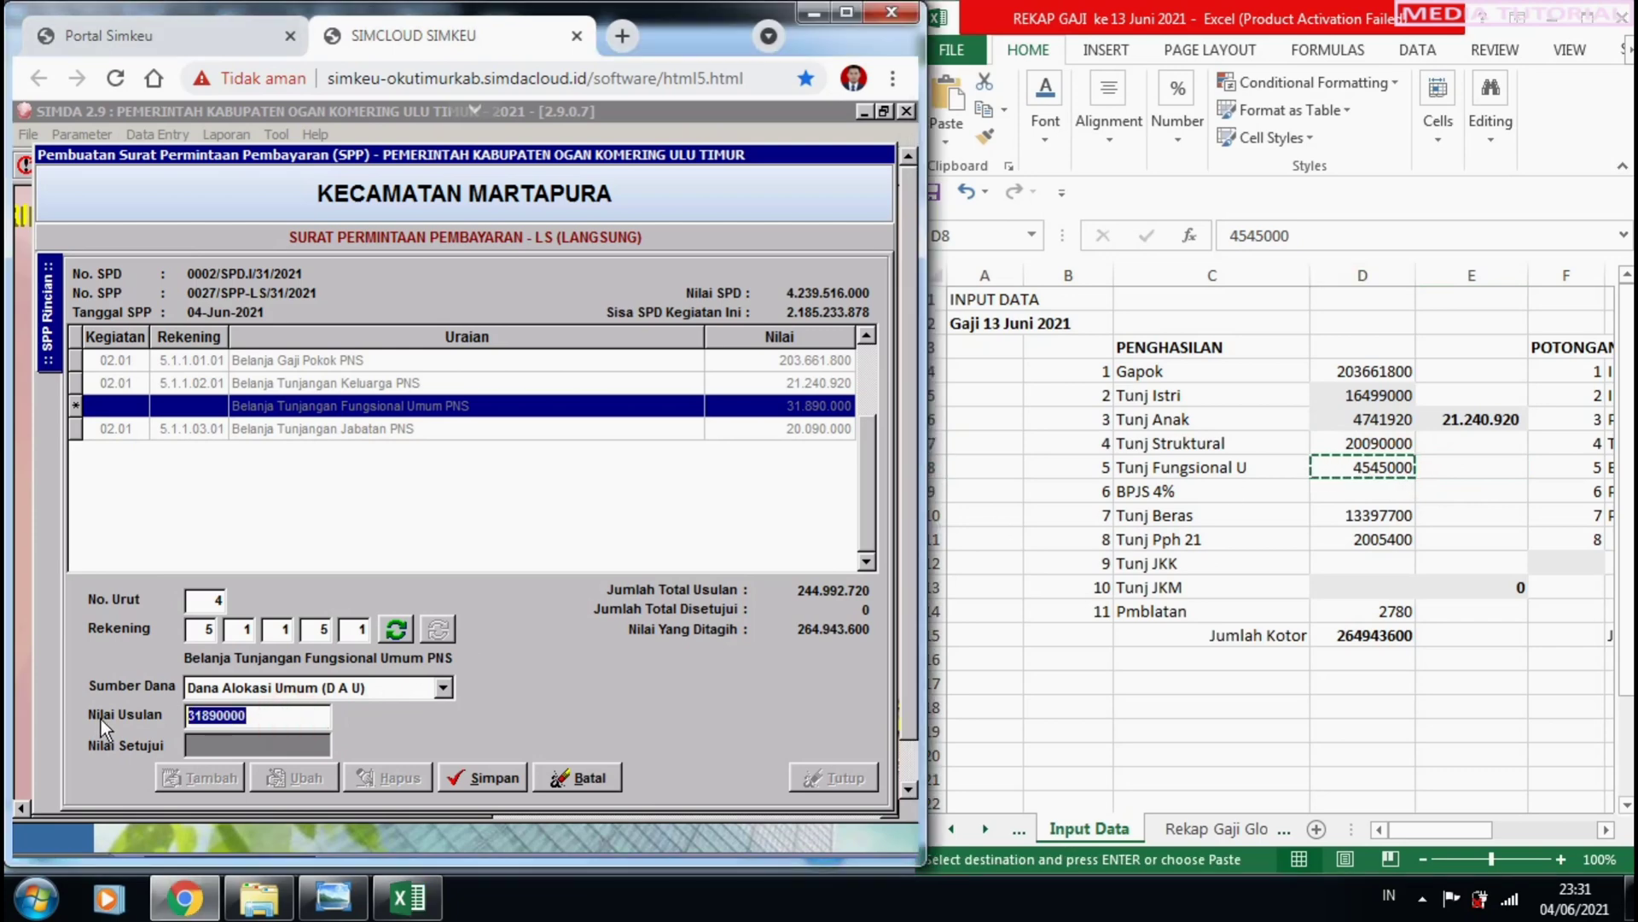
{"action": "key", "text": "ctrl+v"}
{"action": "left_click", "coordinate": [472, 779]}
Add a detail line for Belanja Tunjangan Beras PNS with Nilai Usulan 13397700 copied from cell D10, and save it.
{"action": "left_click", "coordinate": [184, 788]}
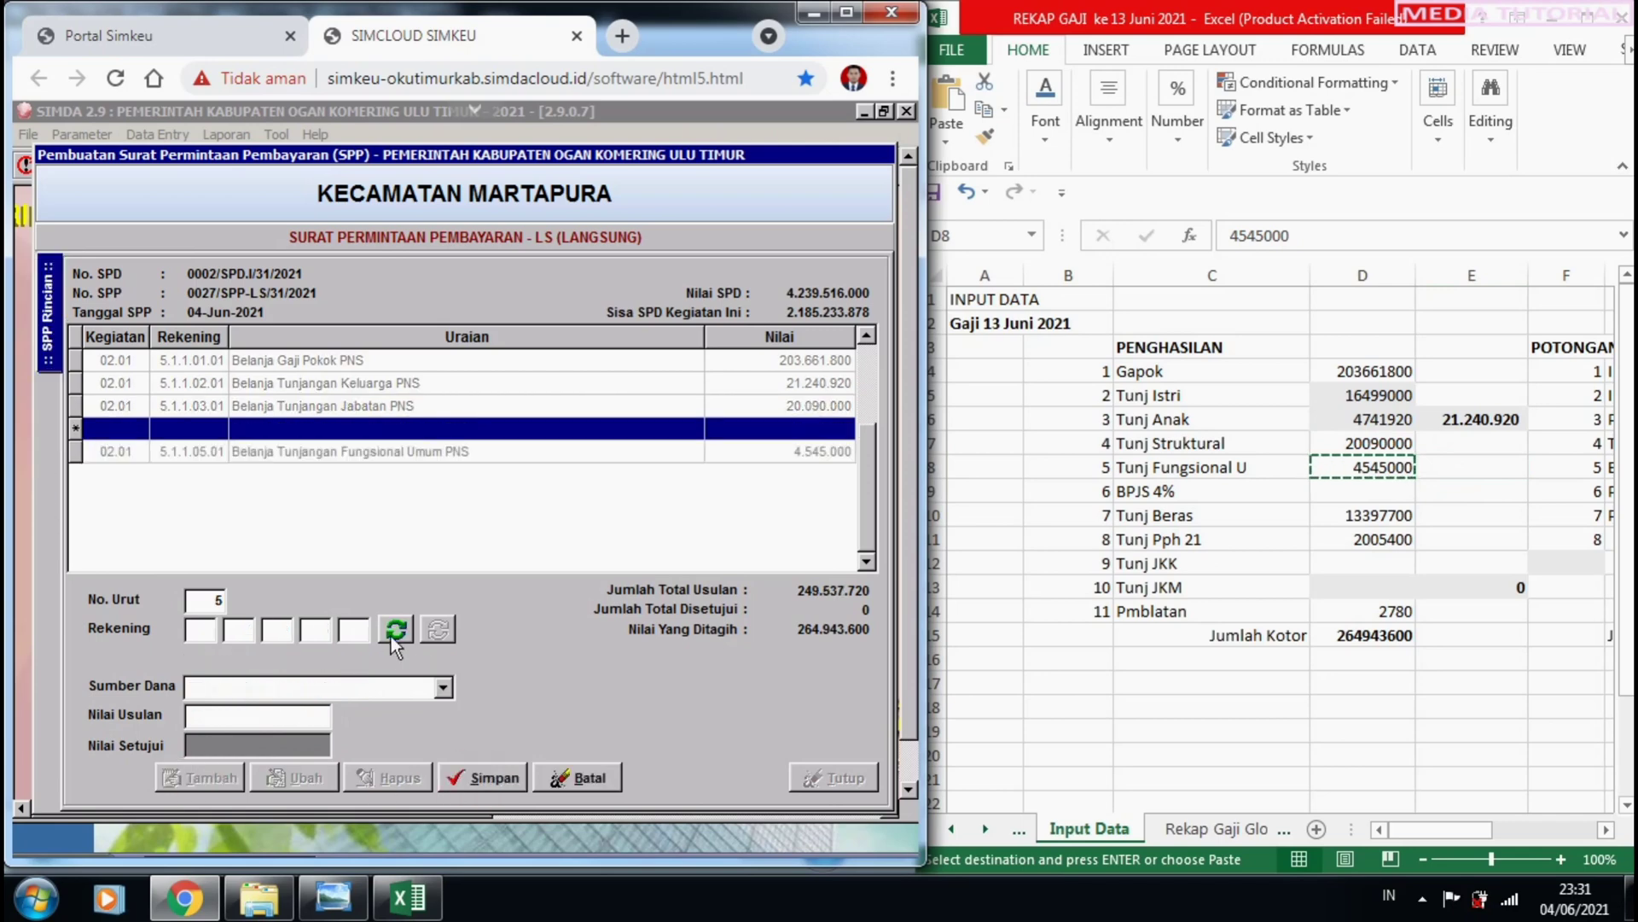
{"action": "left_click", "coordinate": [386, 632]}
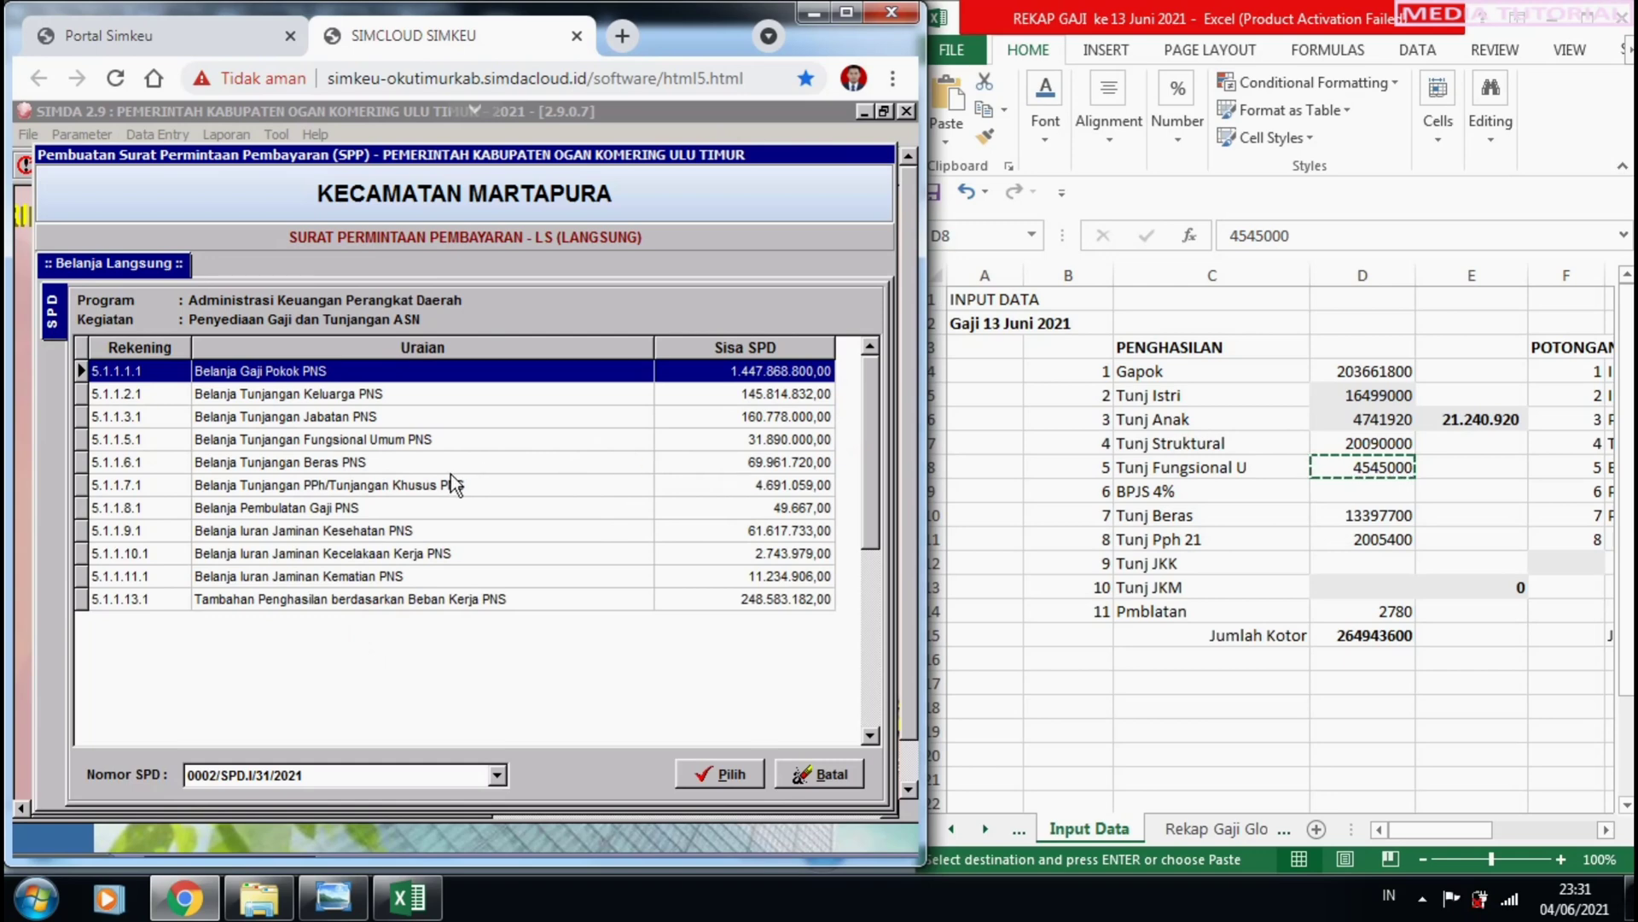
{"action": "double_click", "coordinate": [753, 466]}
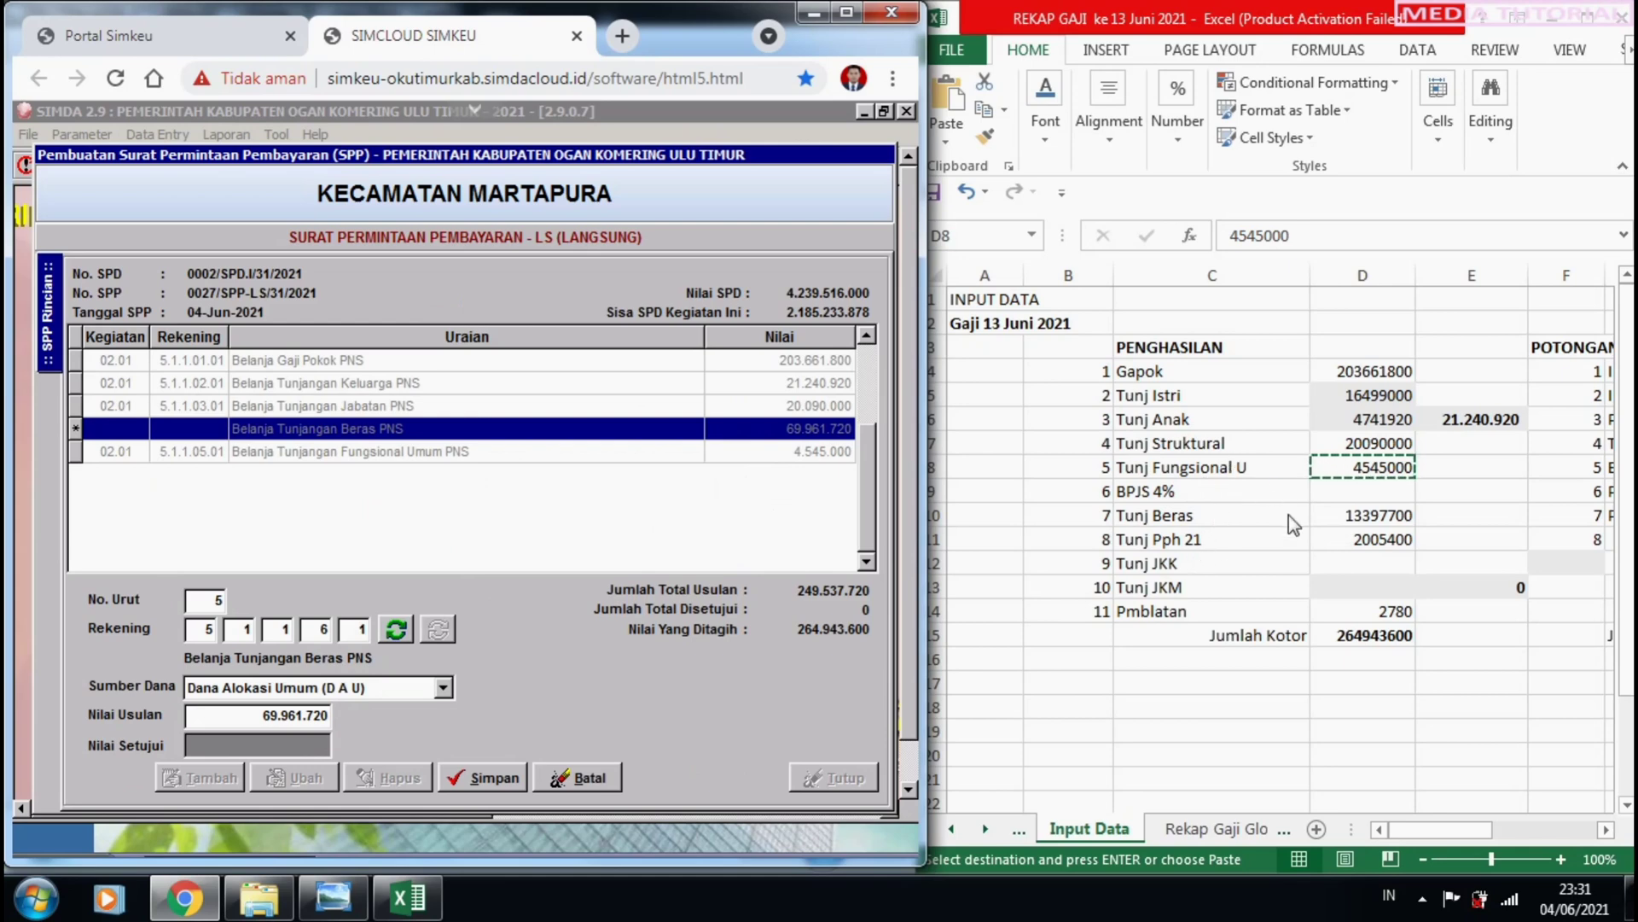
{"action": "left_click", "coordinate": [1365, 517]}
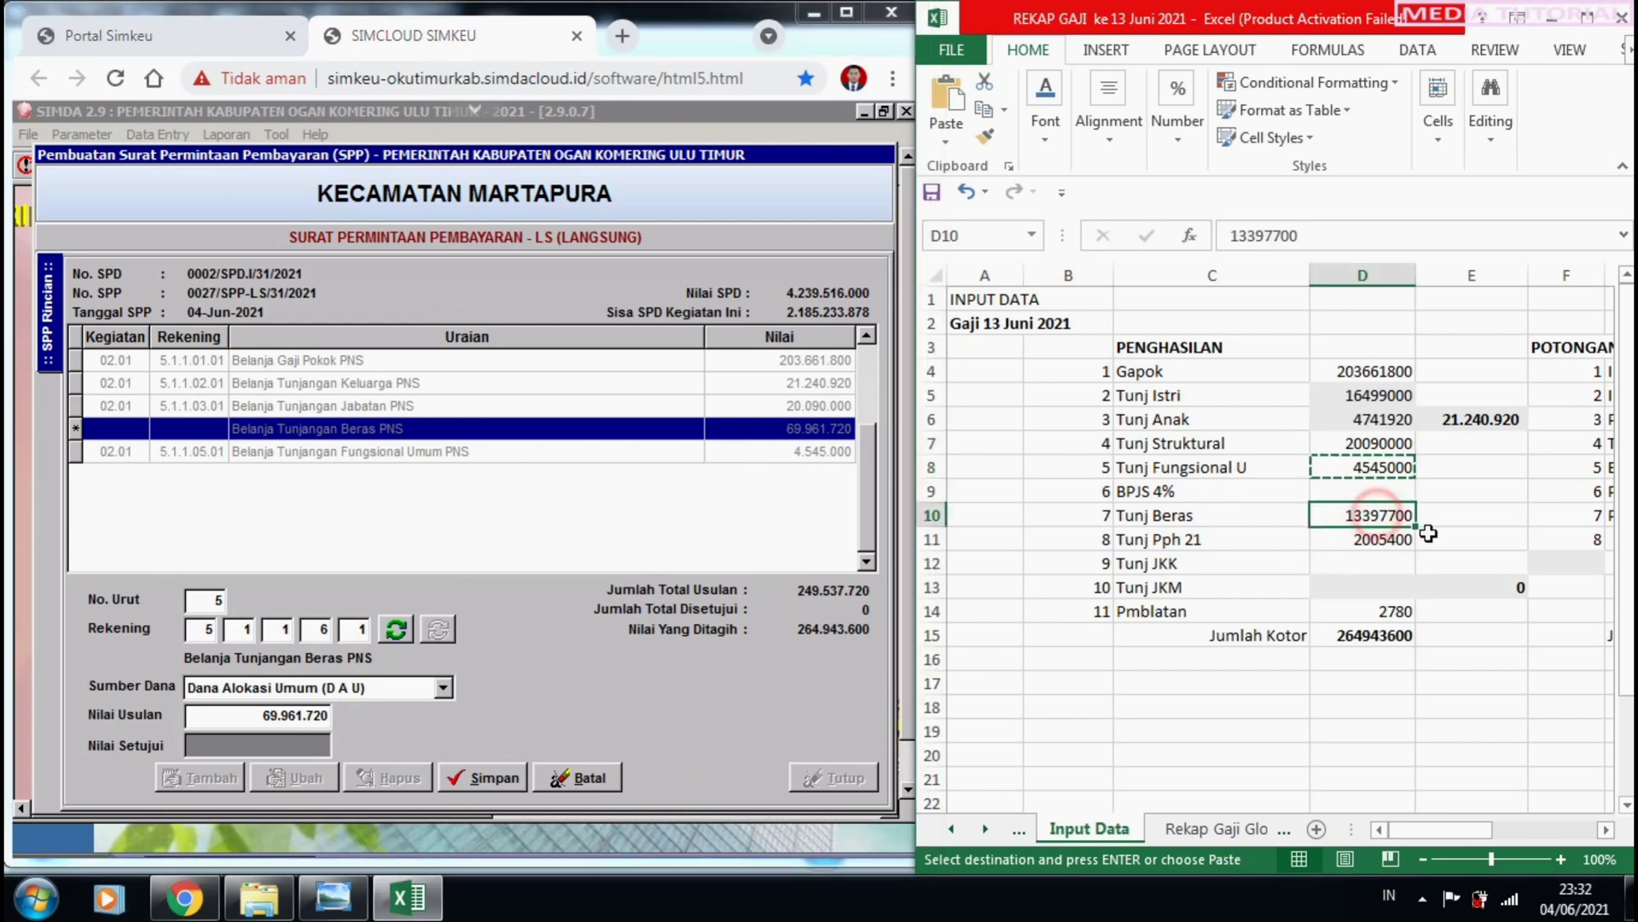
{"action": "key", "text": "ctrl+c"}
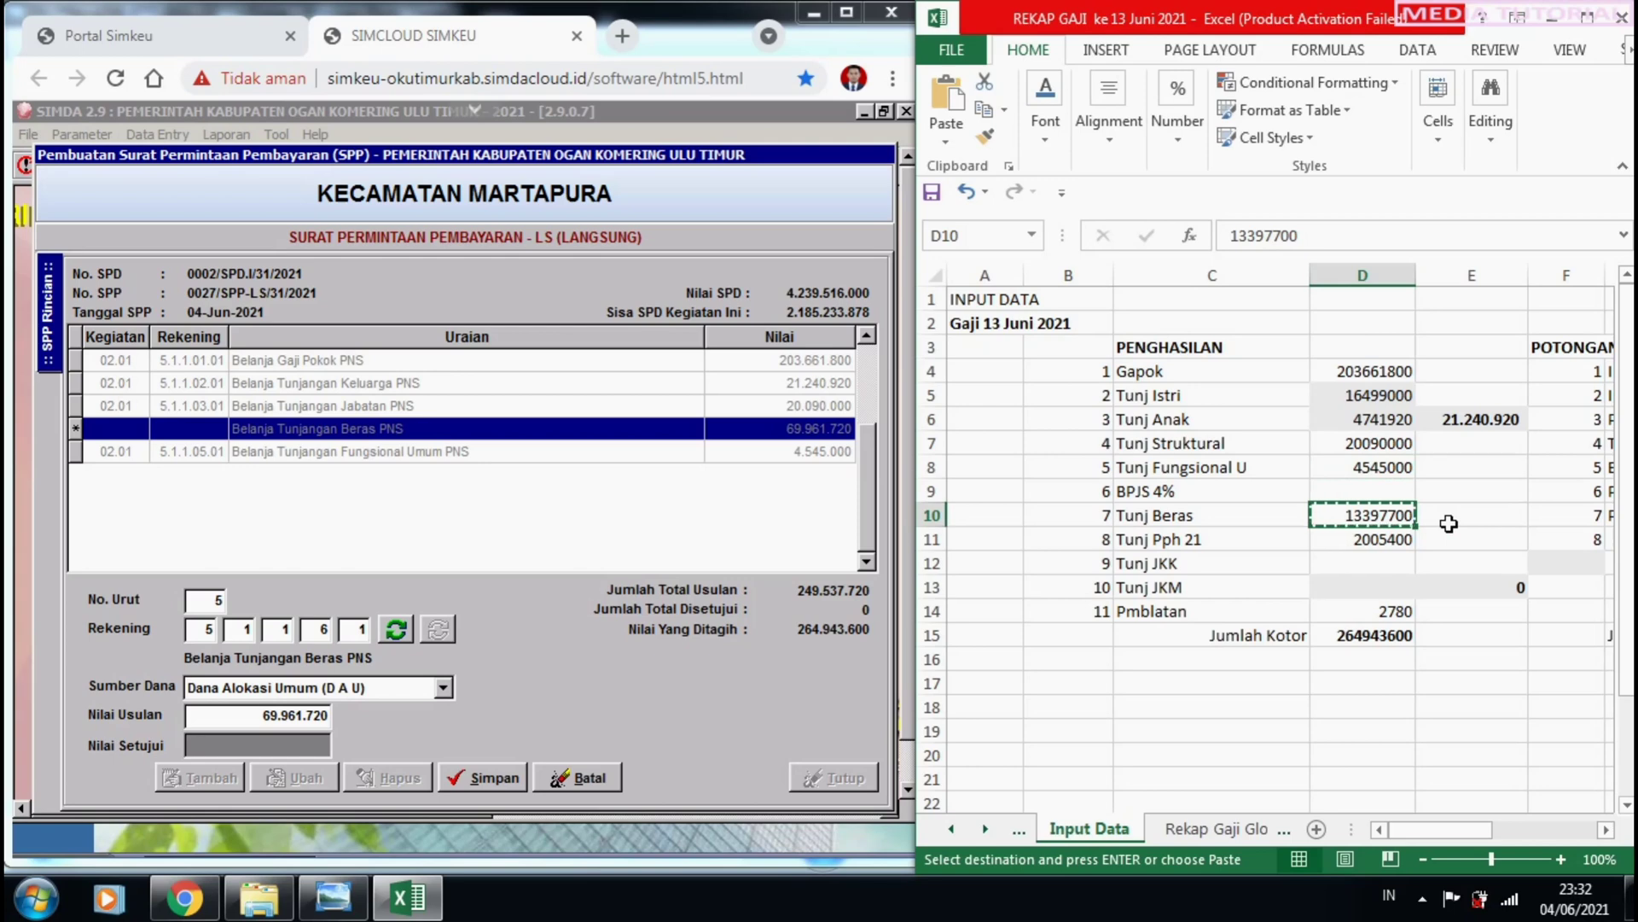
{"action": "left_click", "coordinate": [256, 715]}
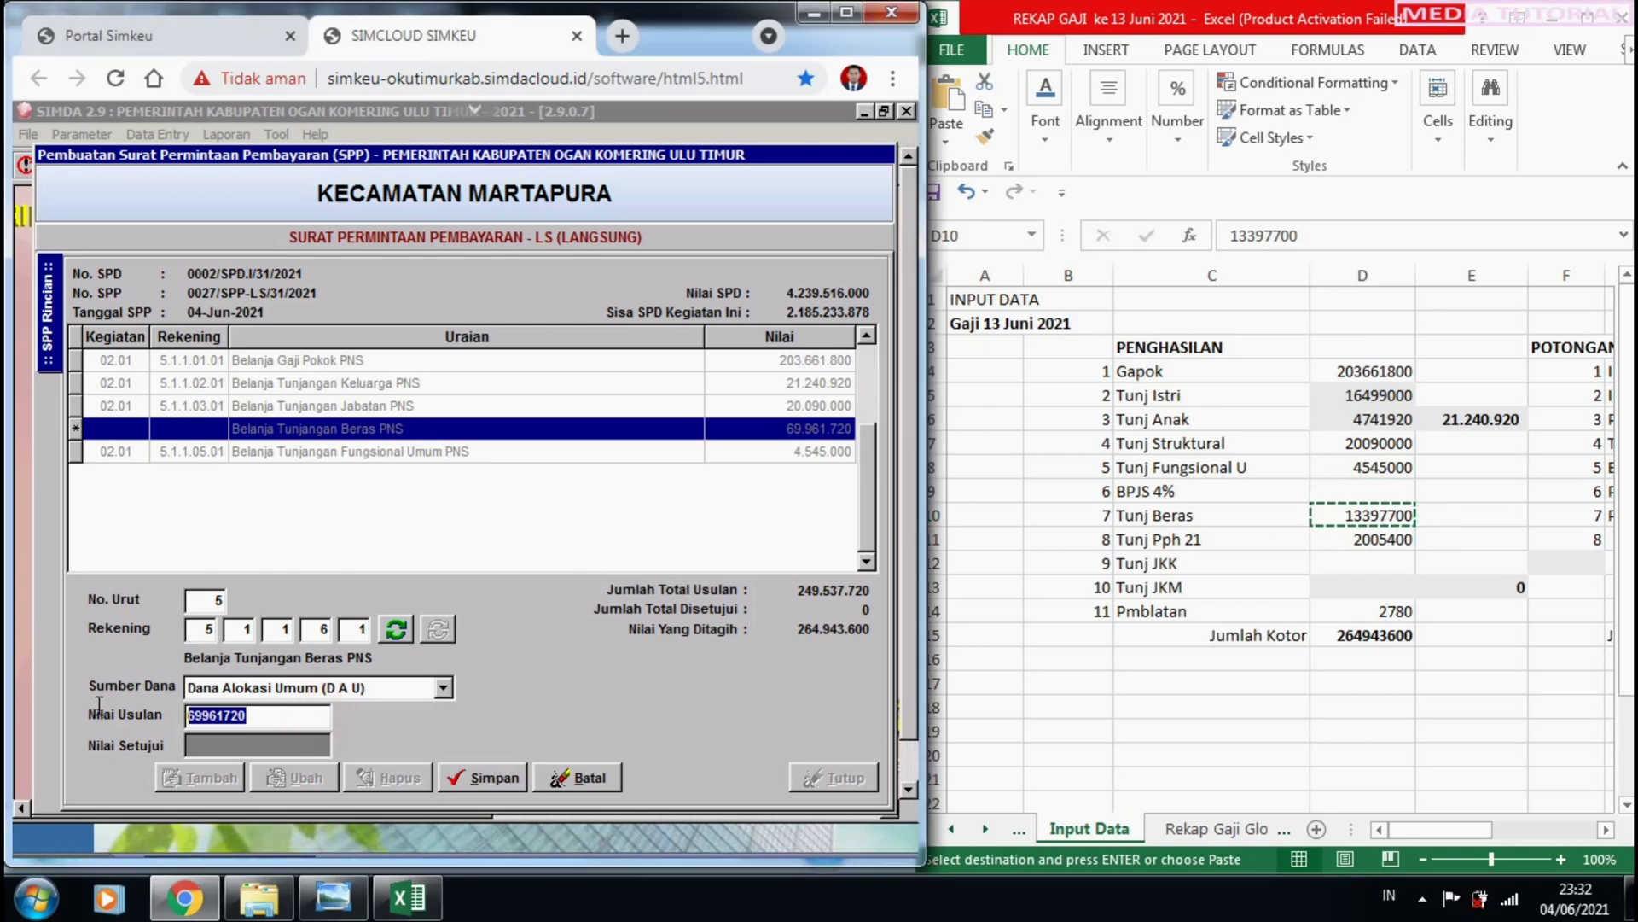
{"action": "key", "text": "ctrl+v"}
{"action": "left_click", "coordinate": [498, 775]}
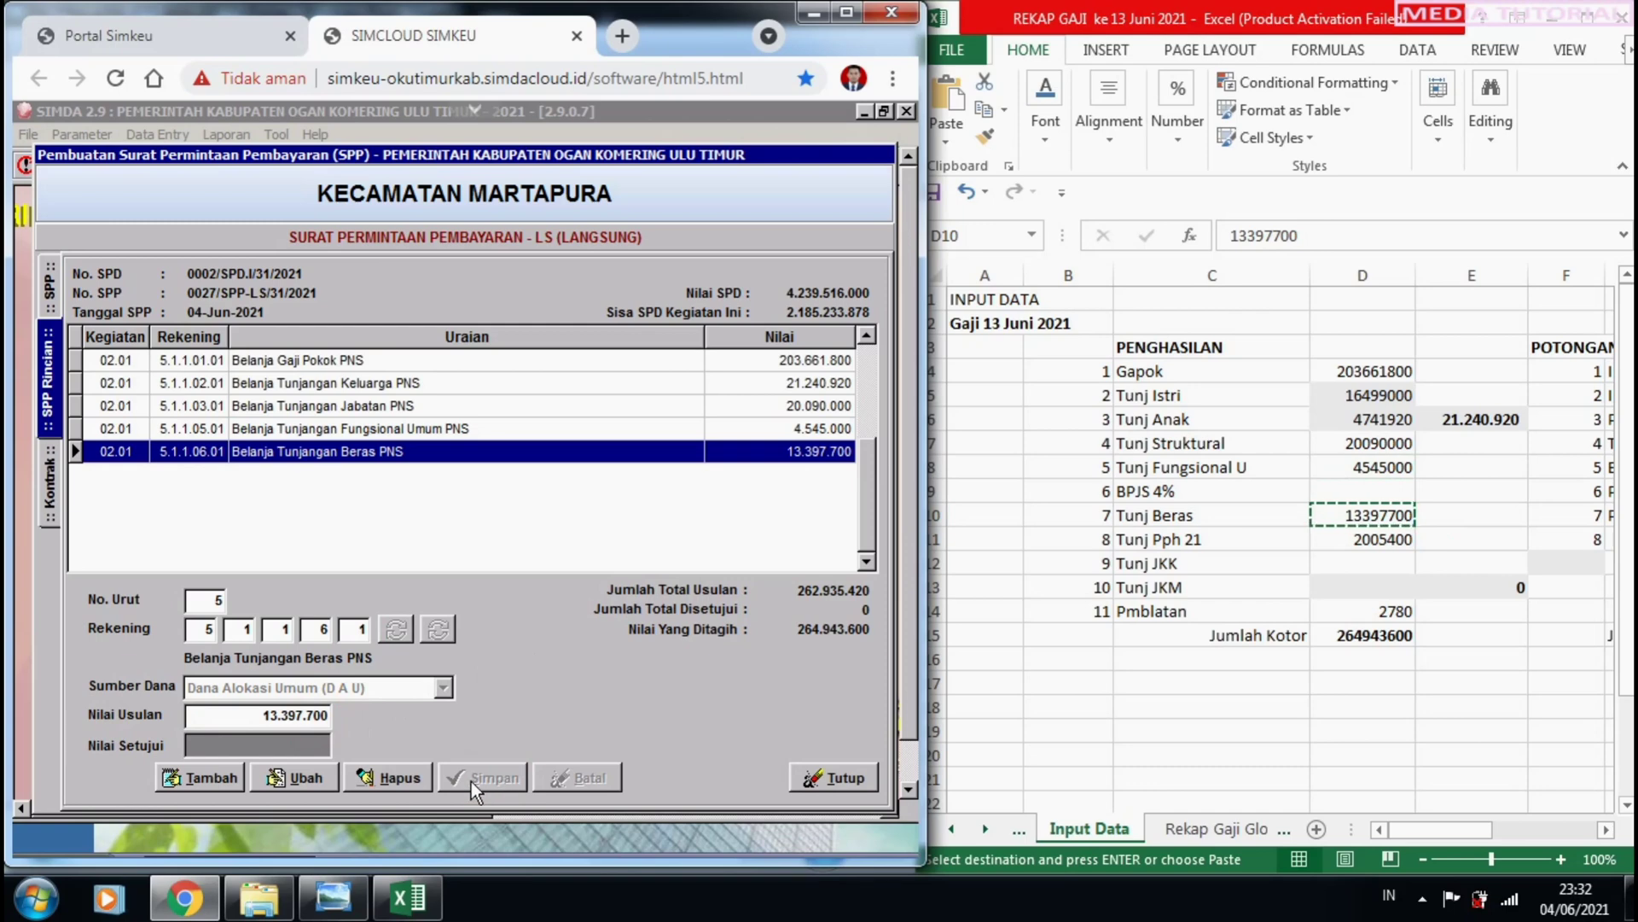
Add a detail line for Belanja Tunjangan PPh/Tunjangan Khusus PNS with Nilai Usulan 2005400 copied from cell D11, and save it.
{"action": "left_click", "coordinate": [210, 778]}
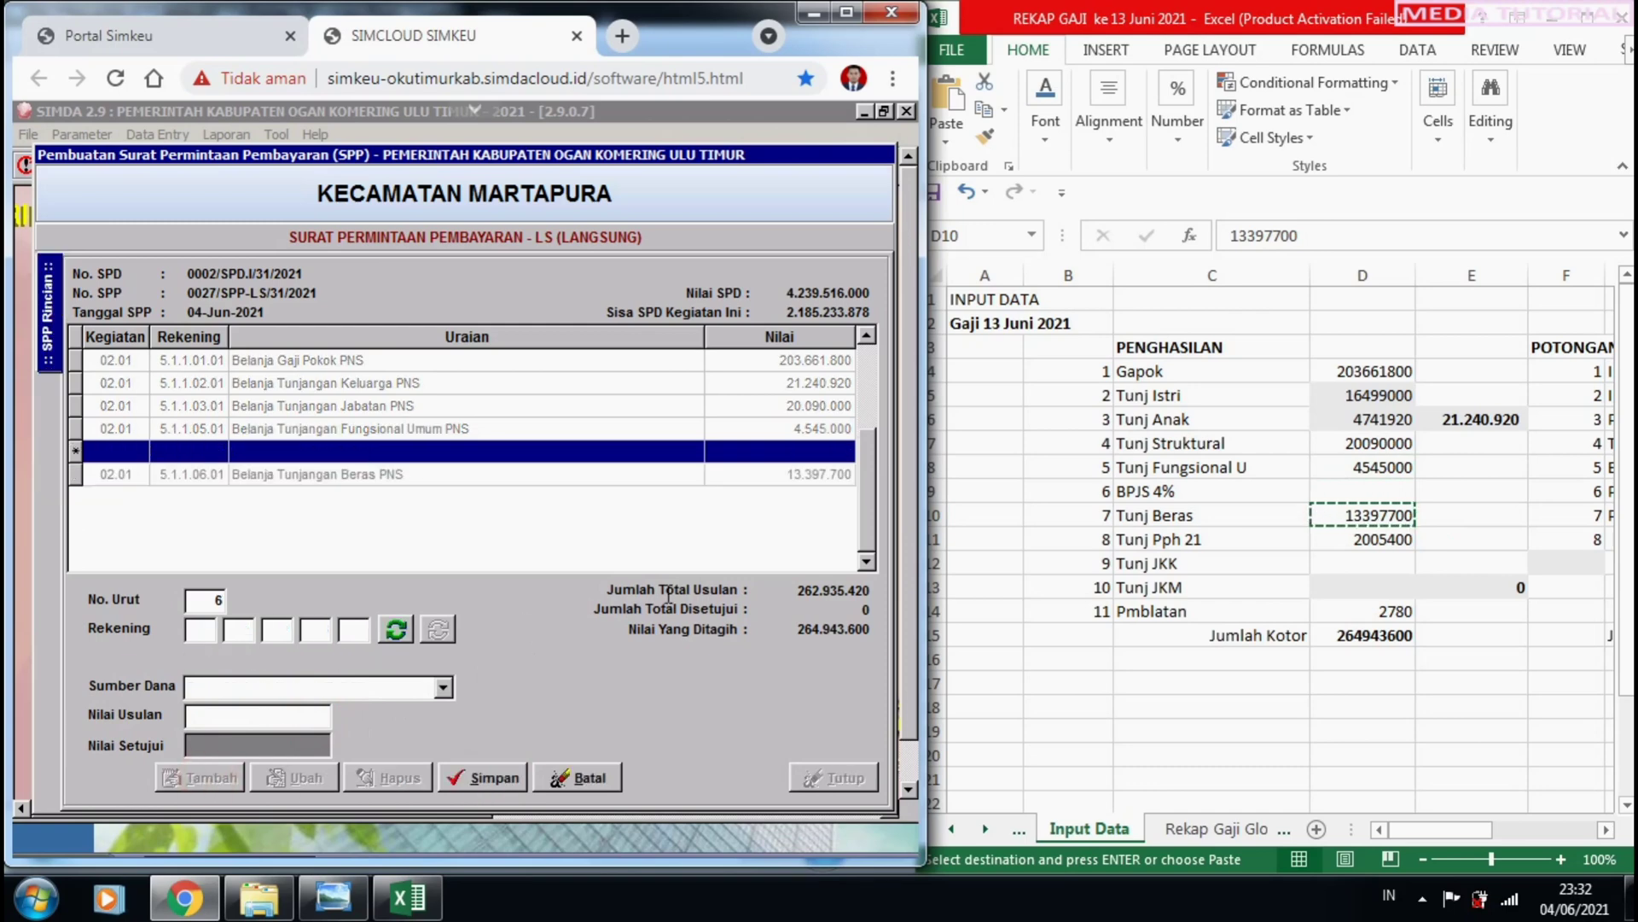
{"action": "left_click", "coordinate": [395, 630]}
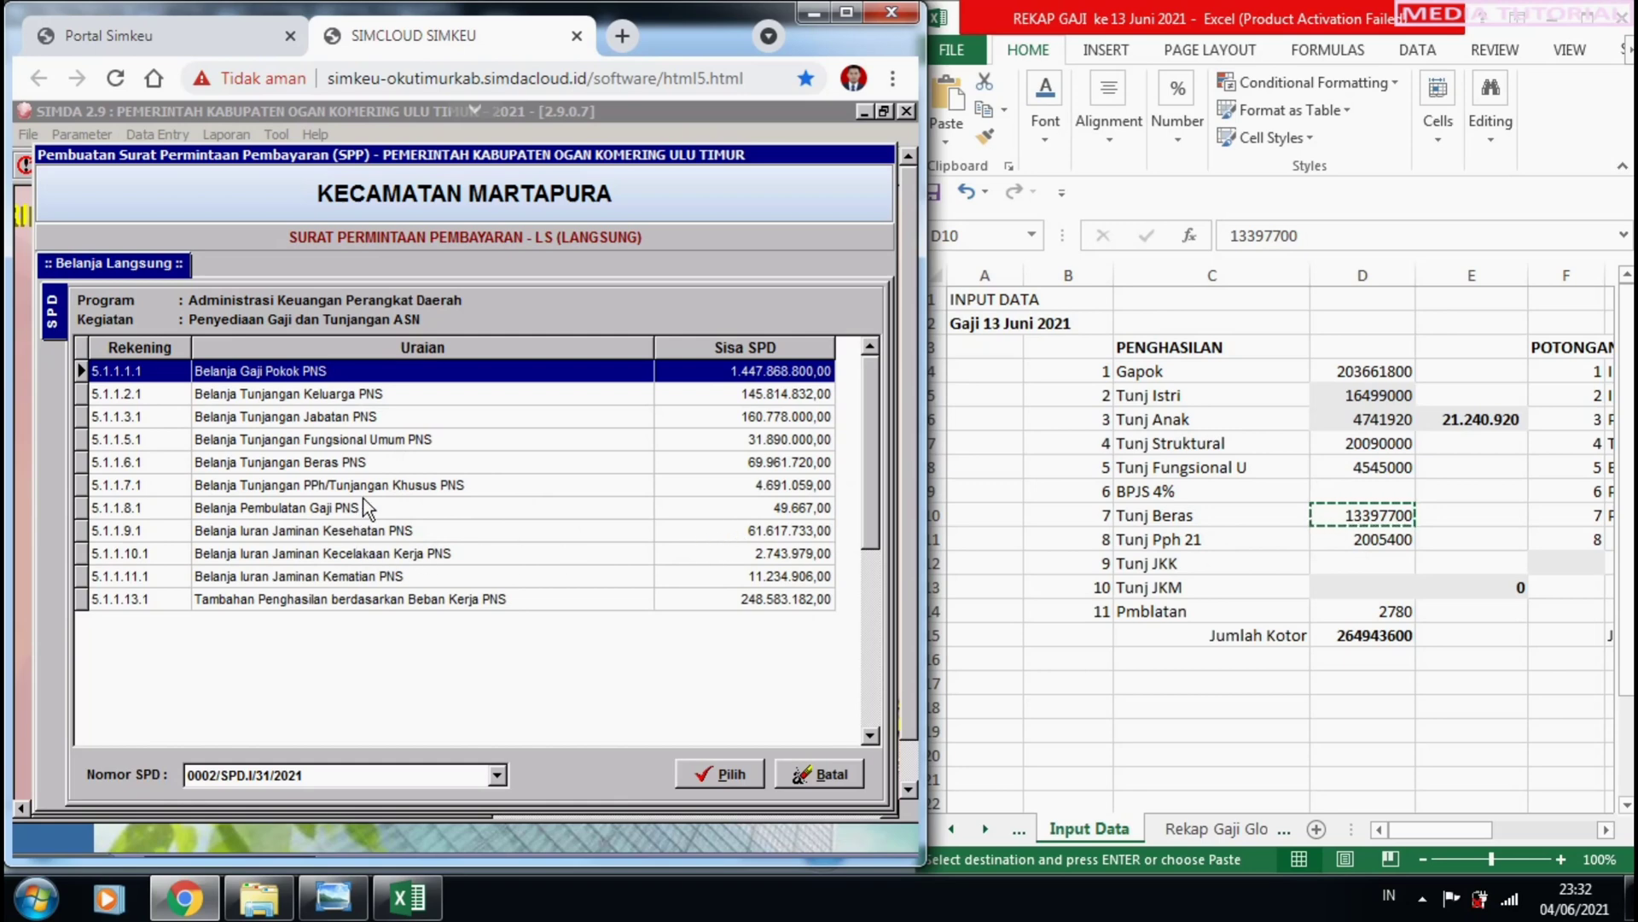
{"action": "left_click", "coordinate": [495, 488]}
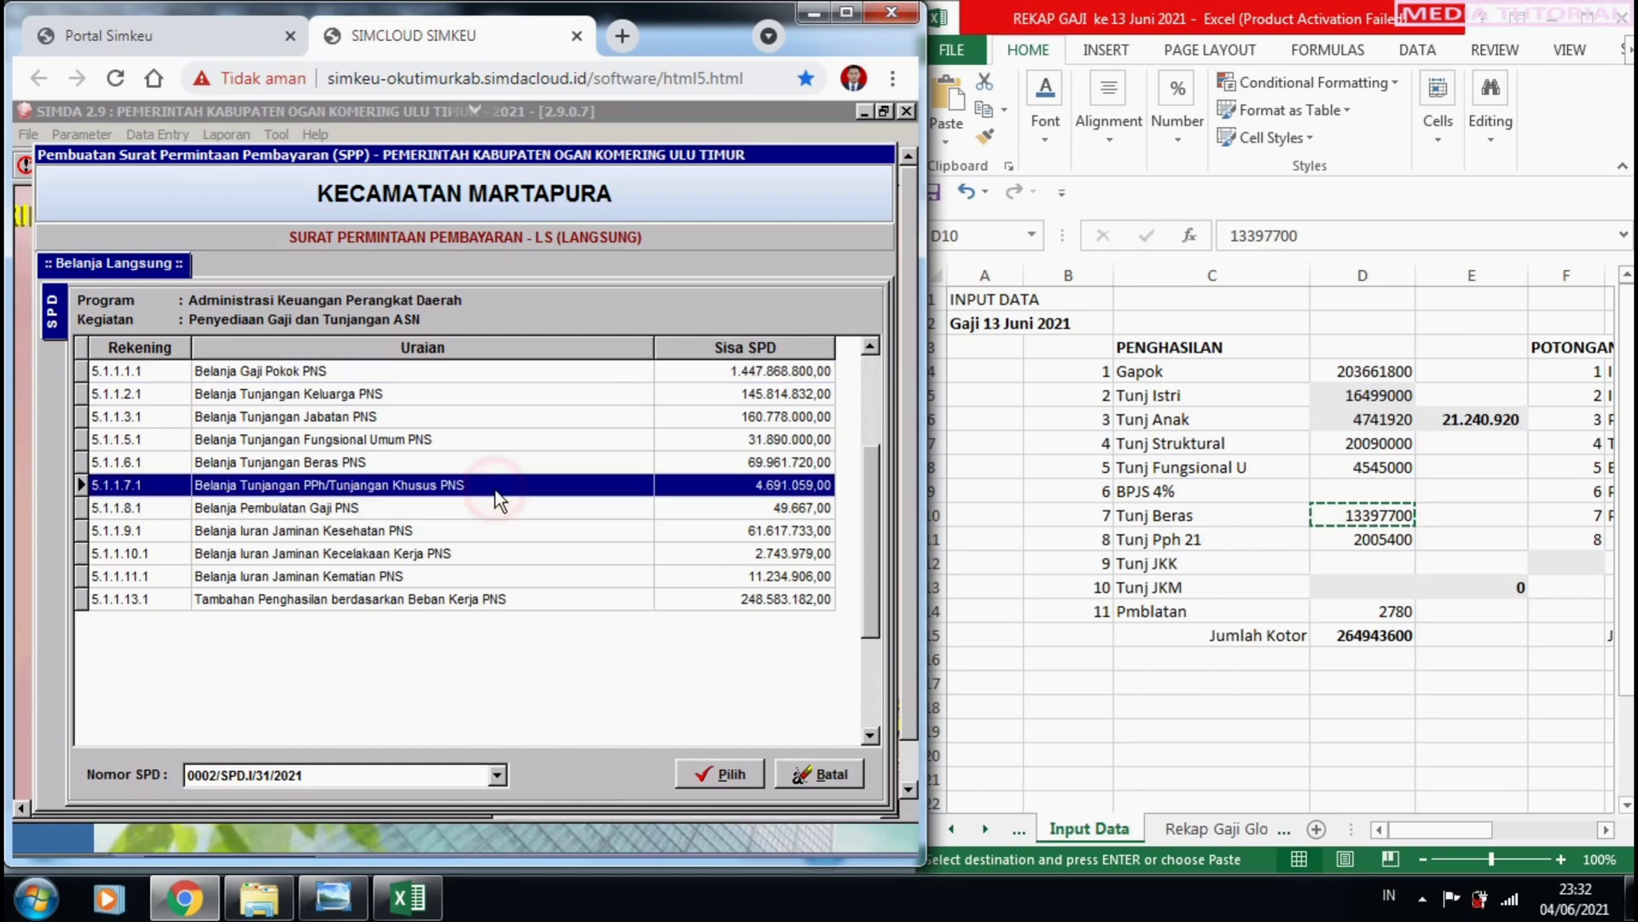
{"action": "double_click", "coordinate": [452, 486]}
{"action": "left_click", "coordinate": [317, 717]}
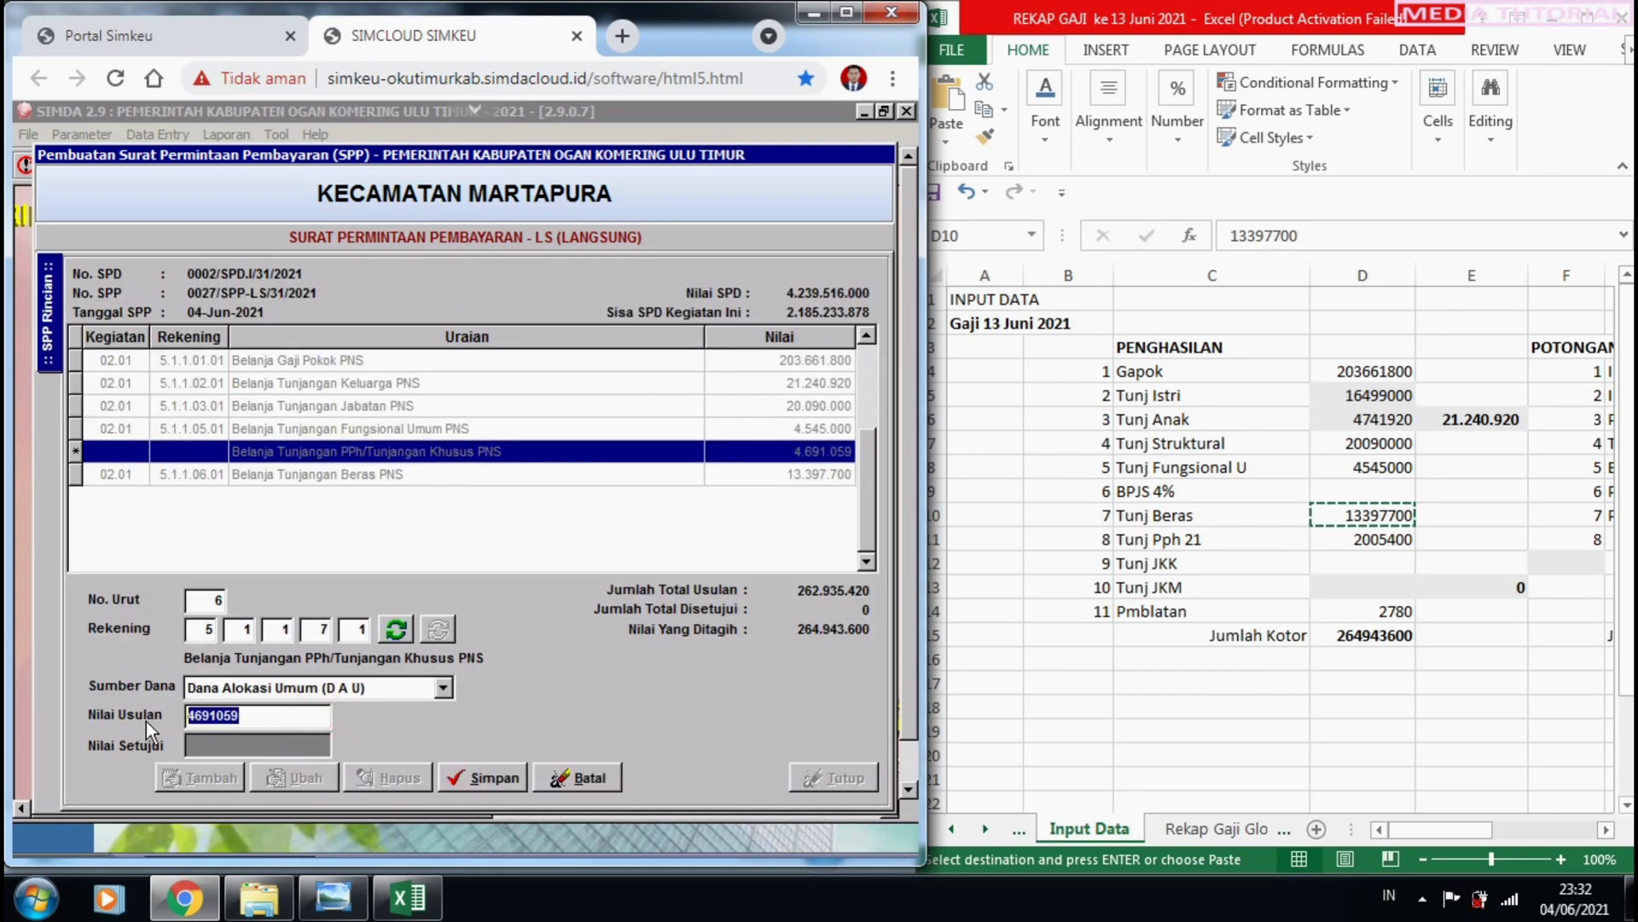
{"action": "key", "text": "BackSpace"}
{"action": "left_click", "coordinate": [1364, 529]}
{"action": "left_click", "coordinate": [1365, 533]}
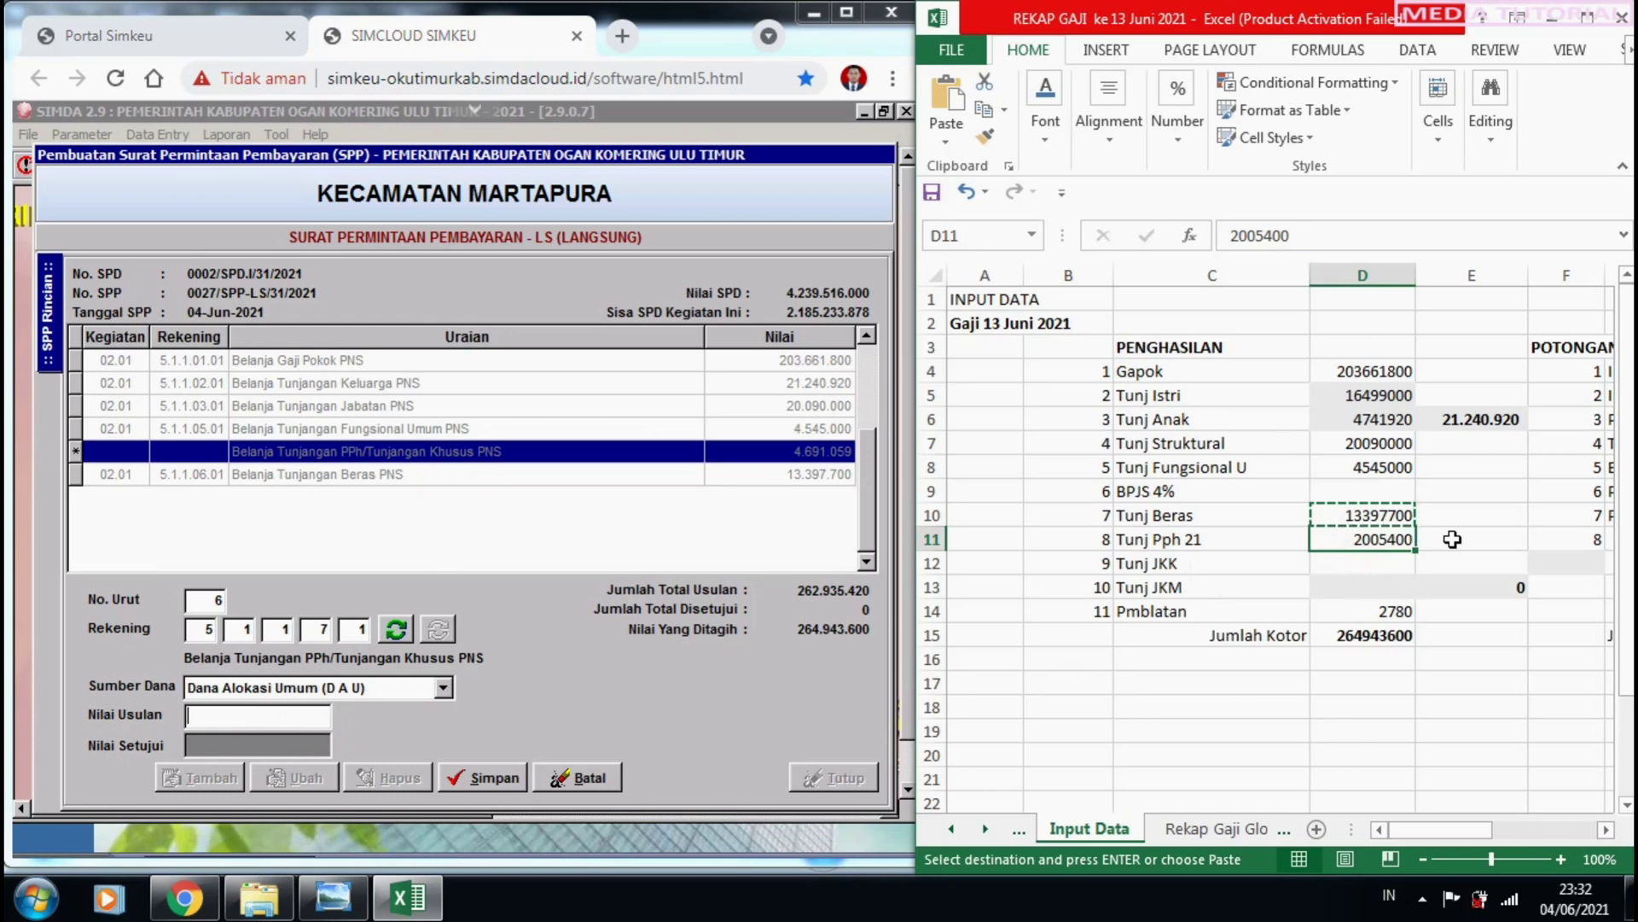
{"action": "key", "text": "ctrl+c"}
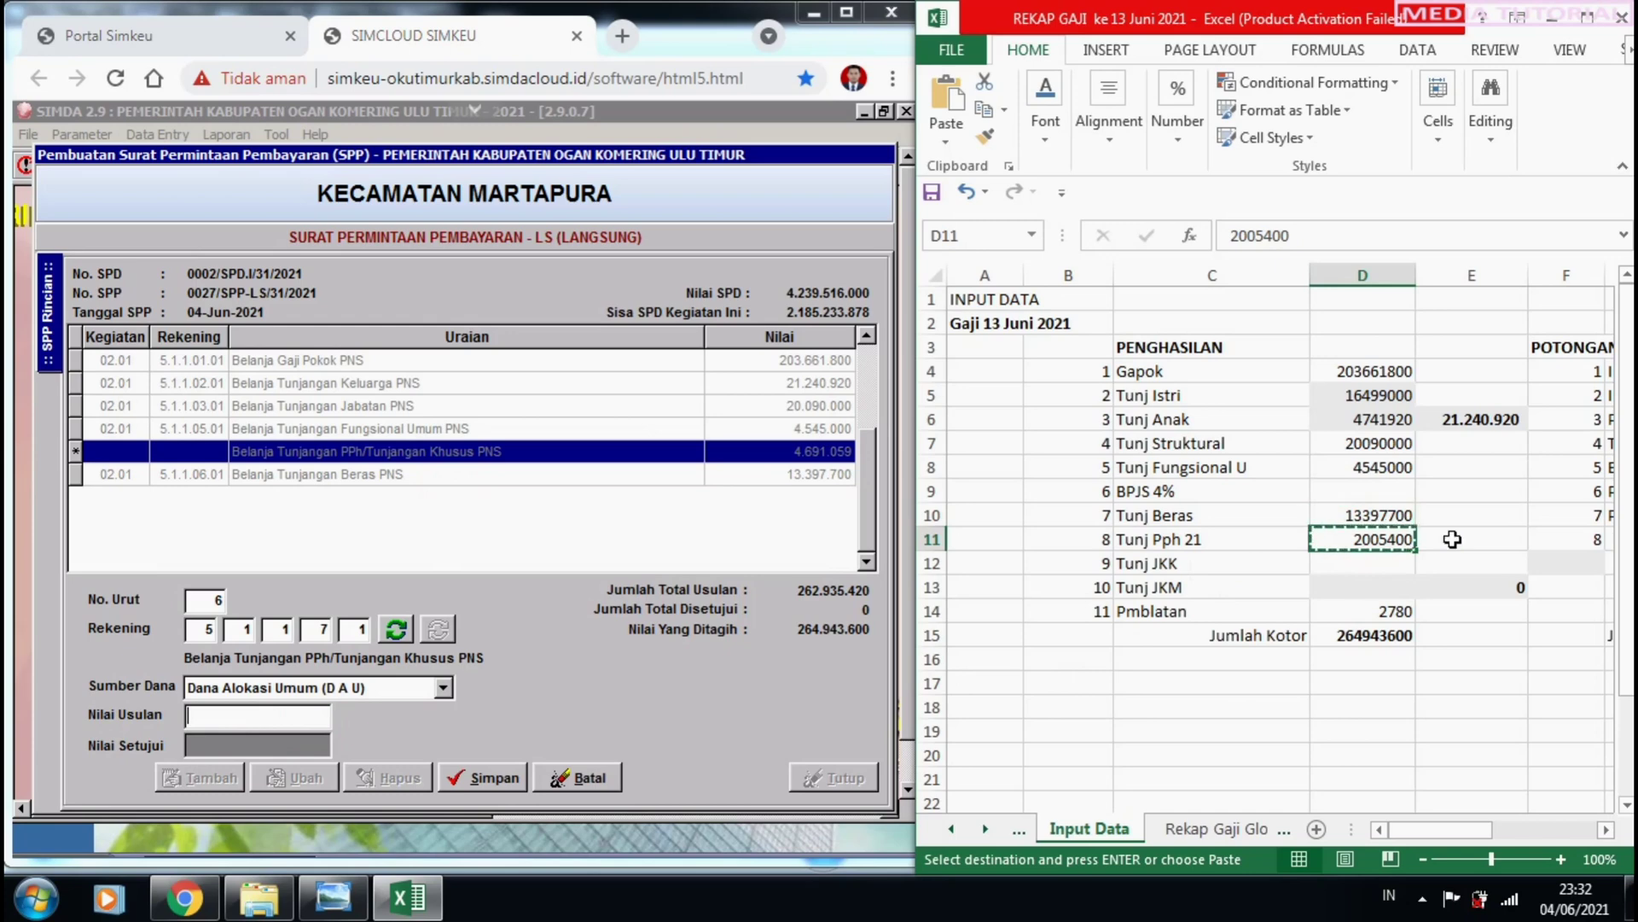
{"action": "left_click", "coordinate": [249, 718]}
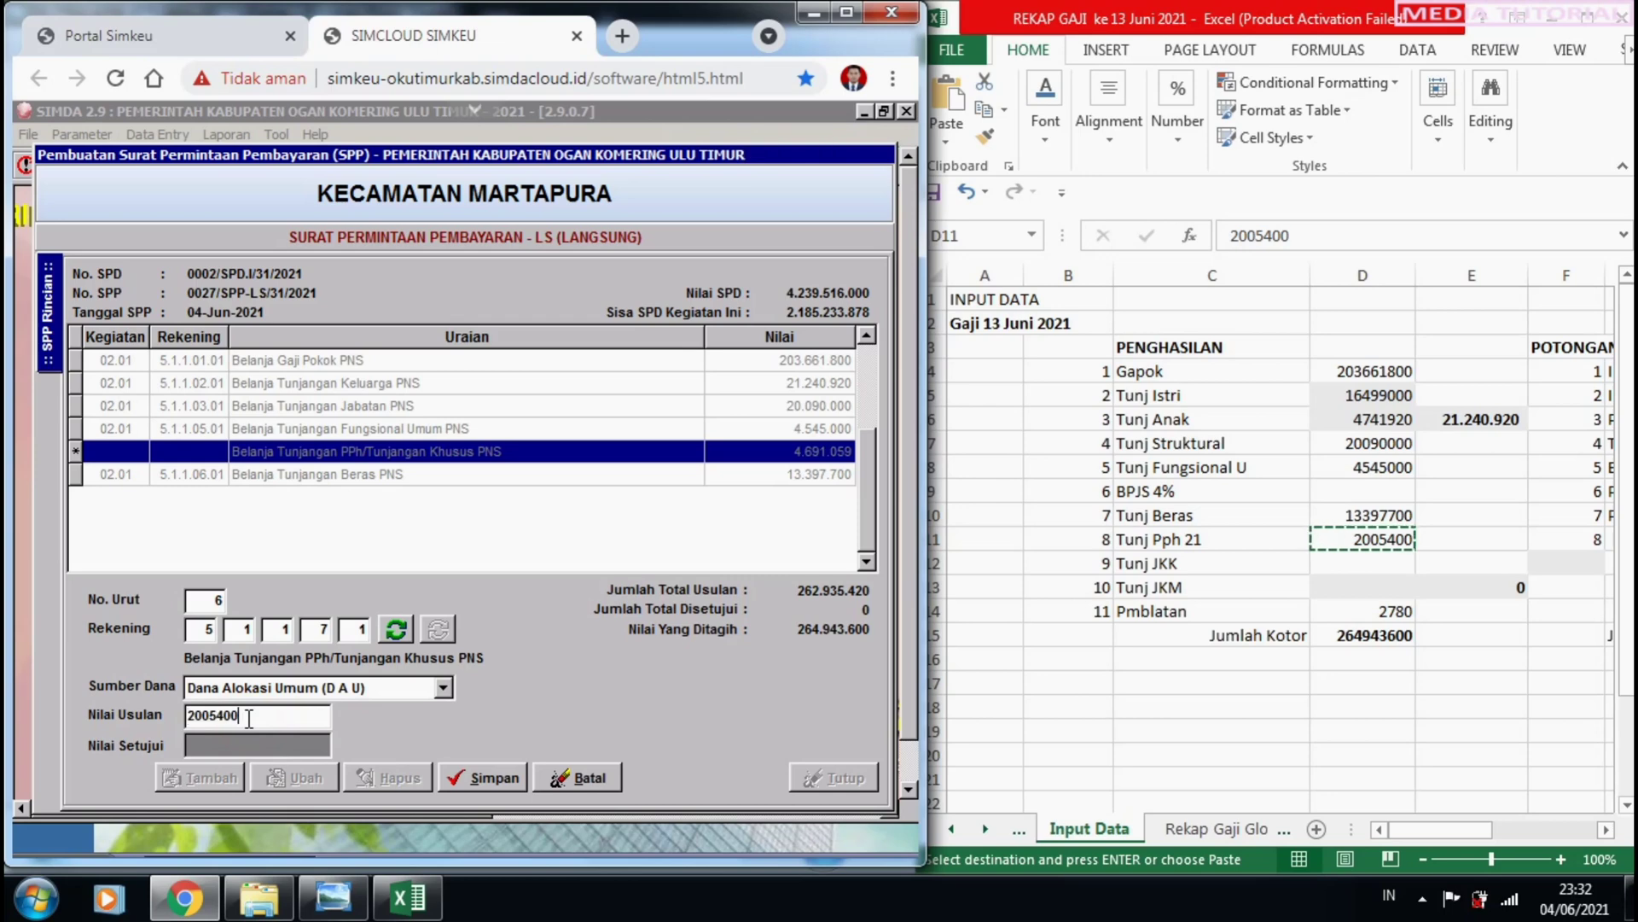
{"action": "left_click", "coordinate": [461, 779]}
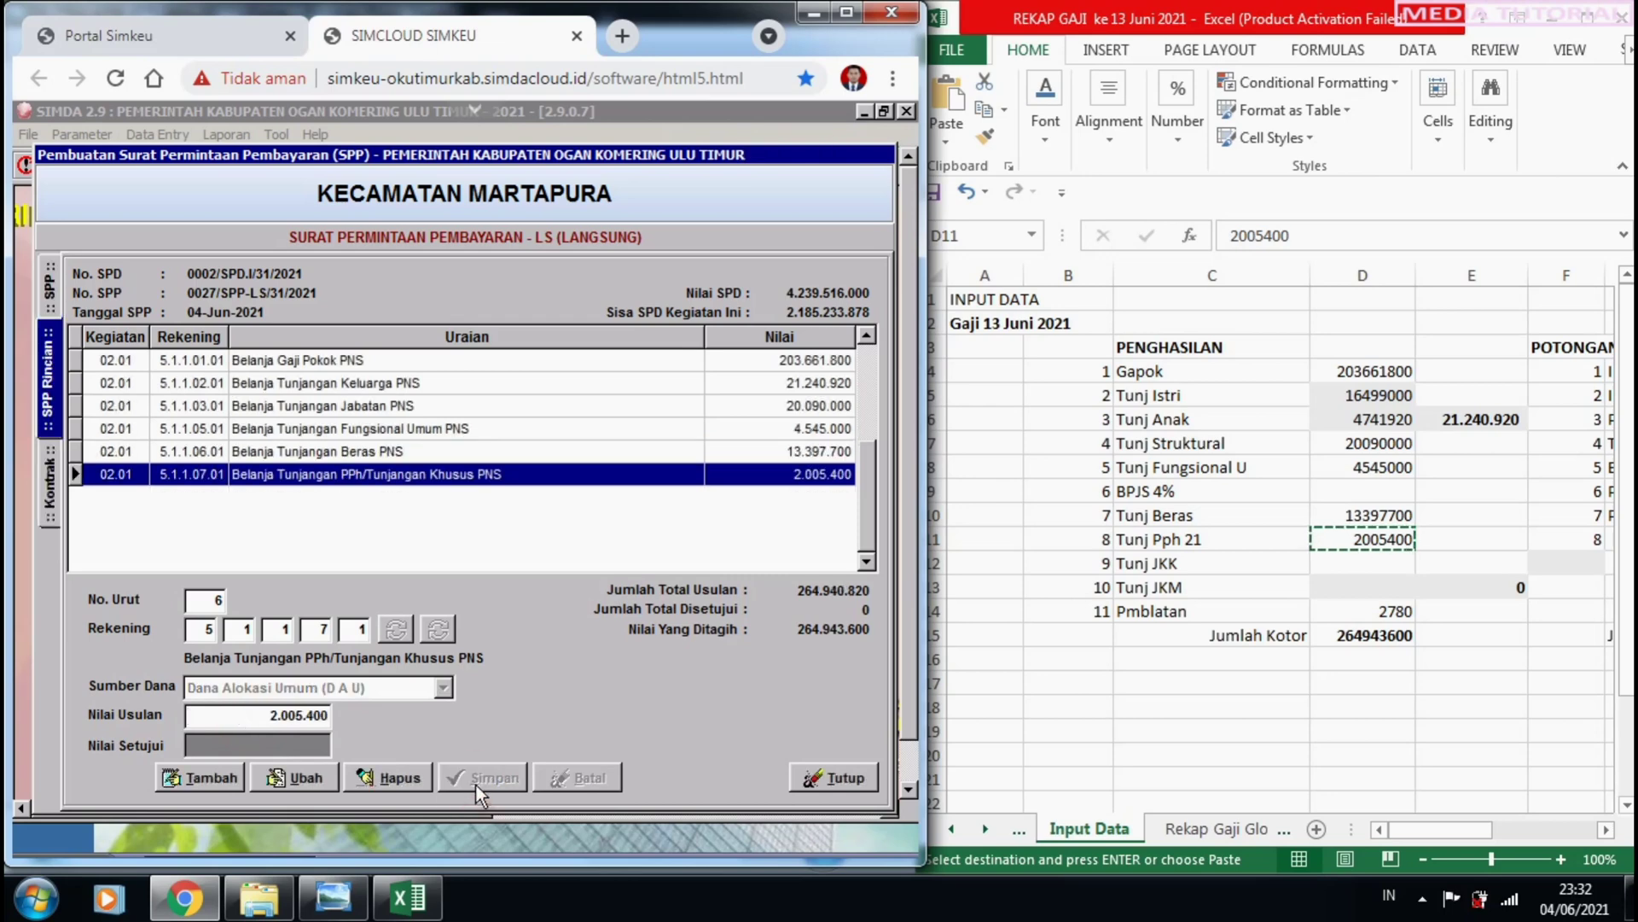
Add a detail line for Belanja Pembulatan Gaji PNS with Nilai Usulan 2780 copied from cell D14, and save it.
{"action": "double_click", "coordinate": [1394, 613]}
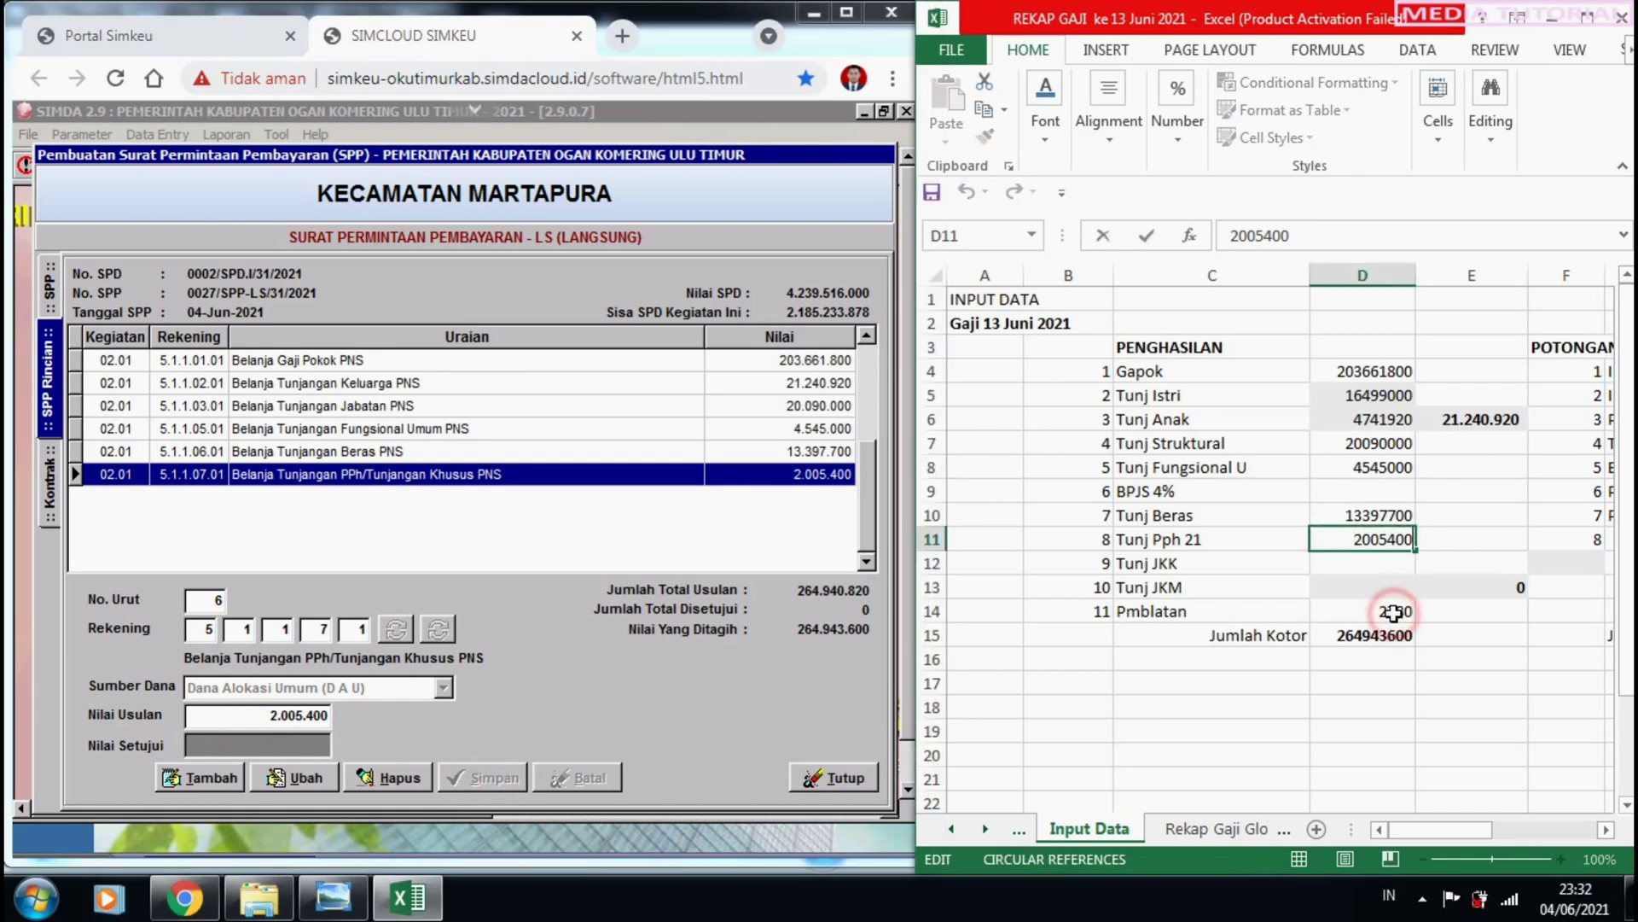
{"action": "key", "text": "Escape"}
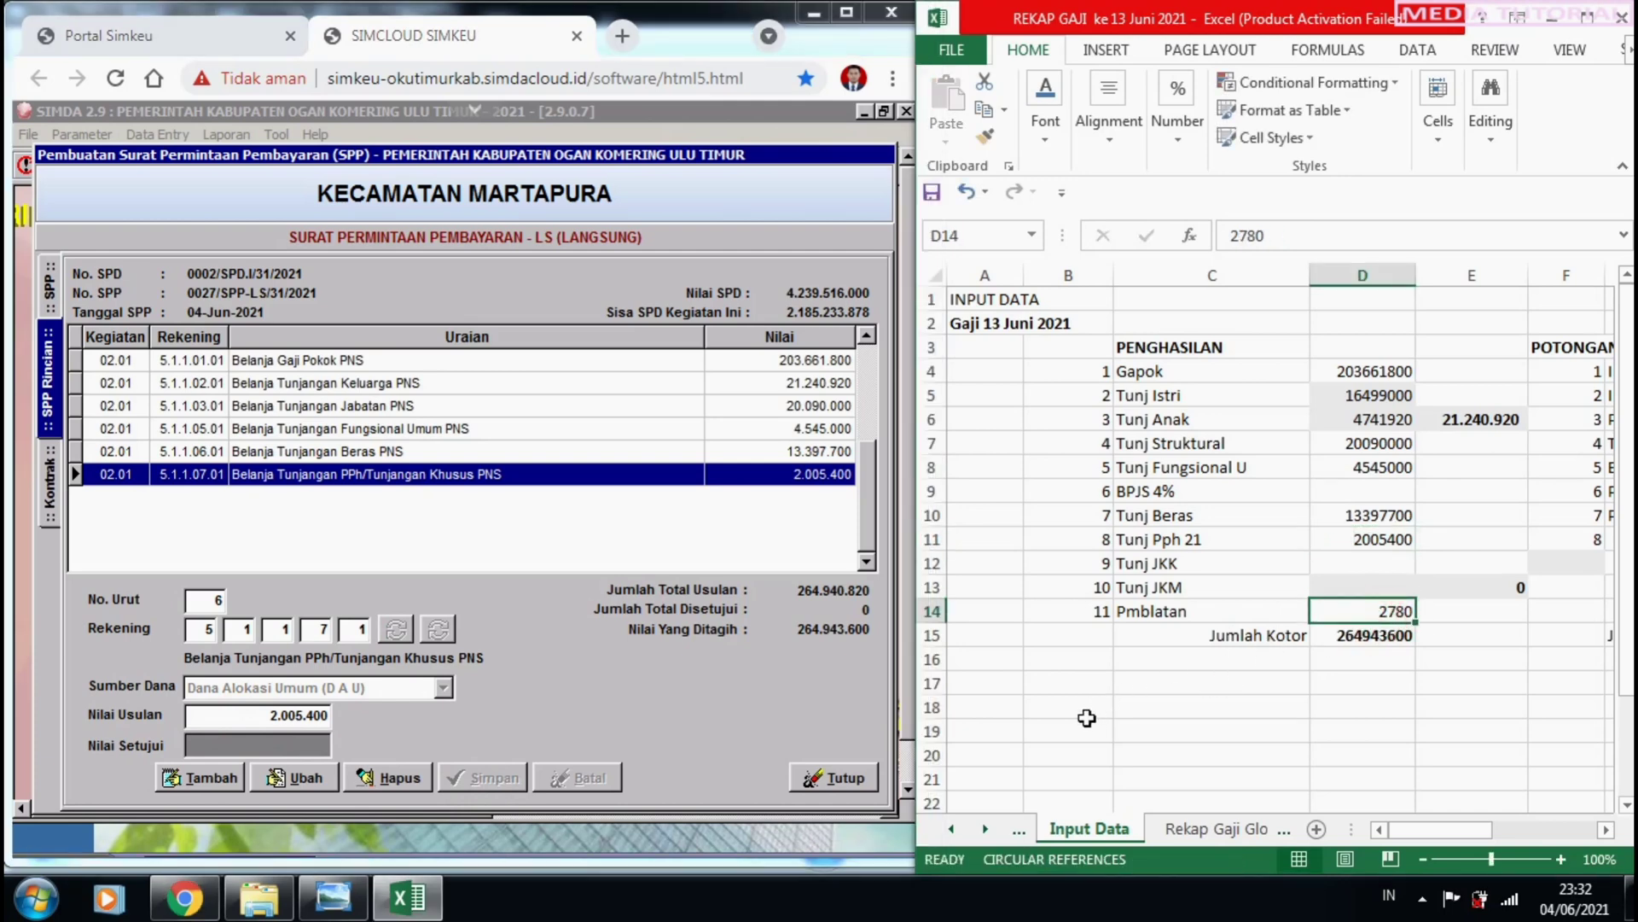
{"action": "key", "text": "ctrl+c"}
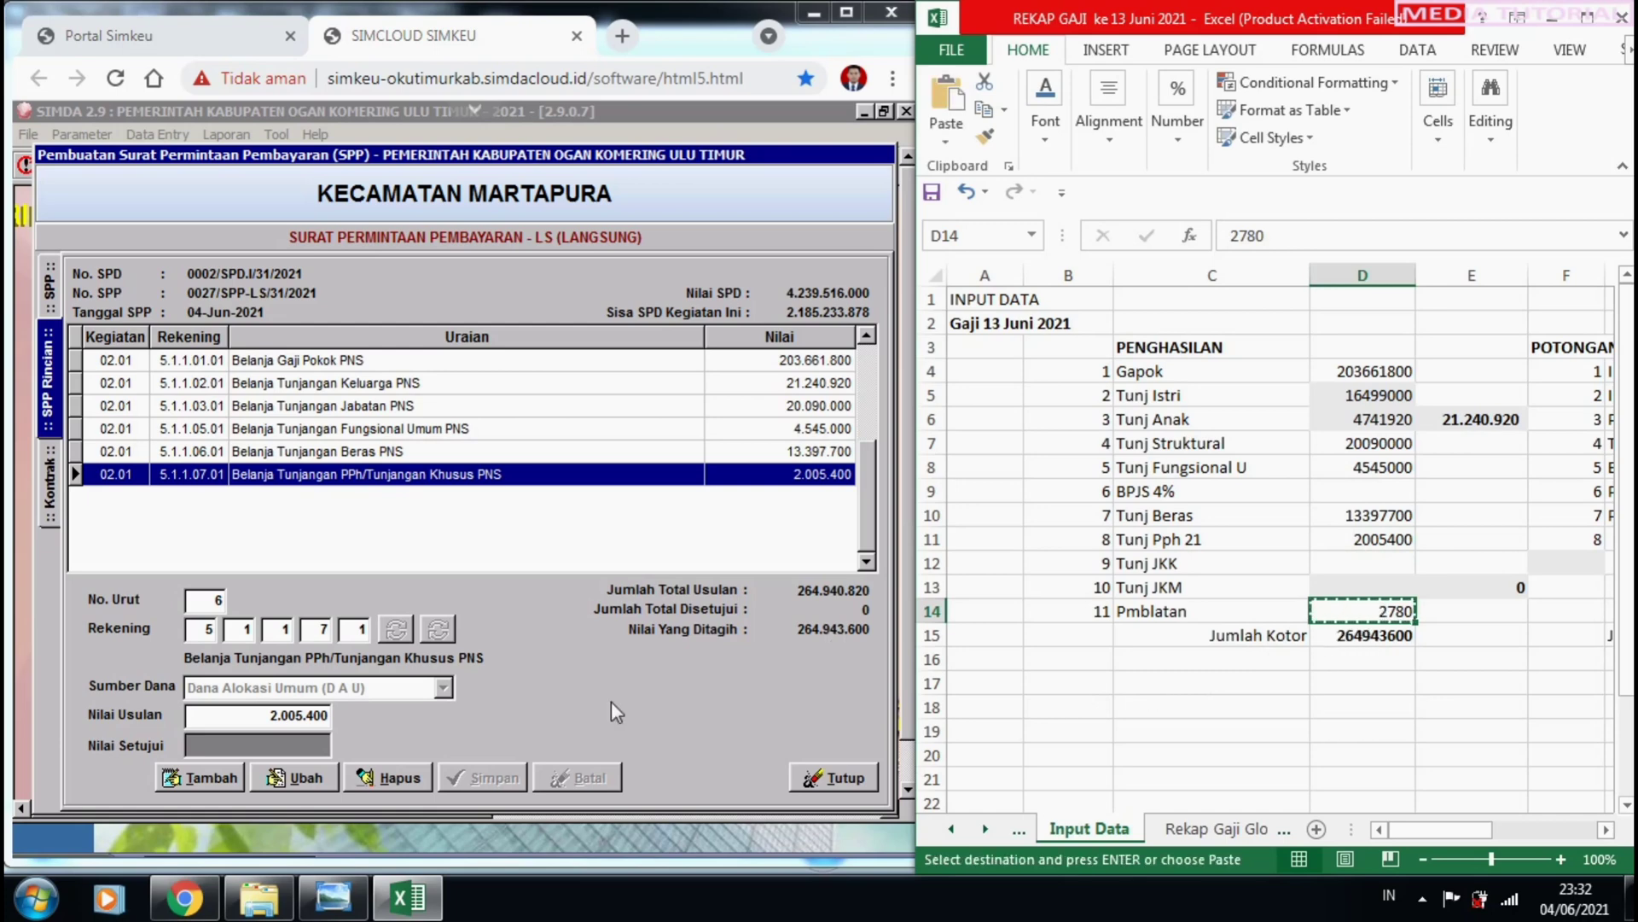
{"action": "left_click", "coordinate": [200, 777]}
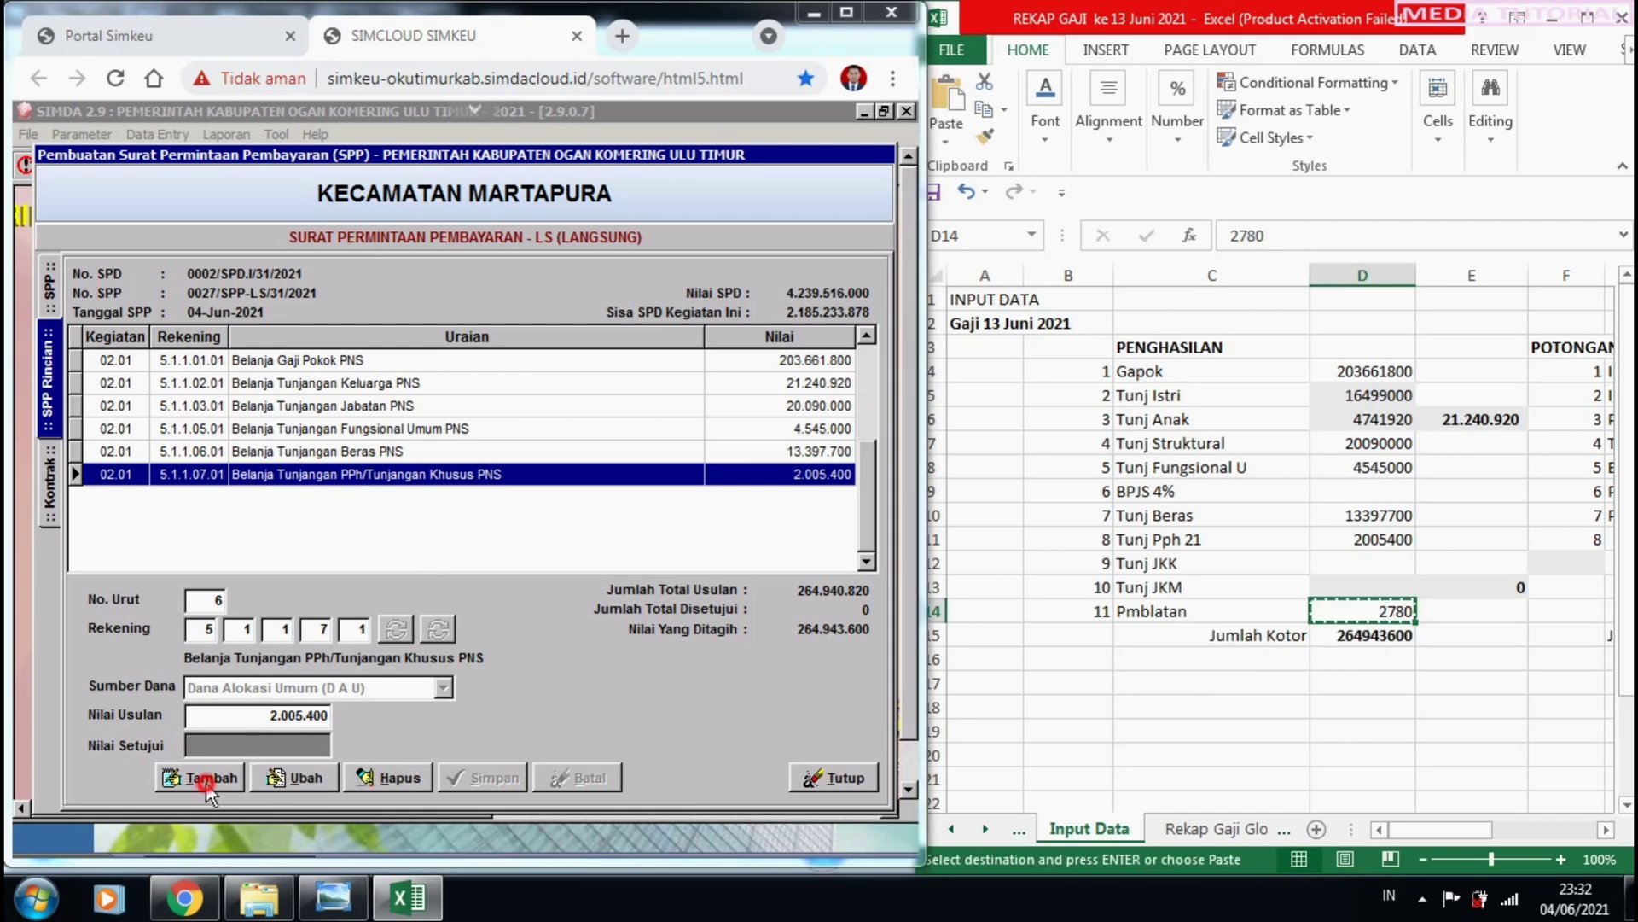
{"action": "left_click", "coordinate": [399, 627]}
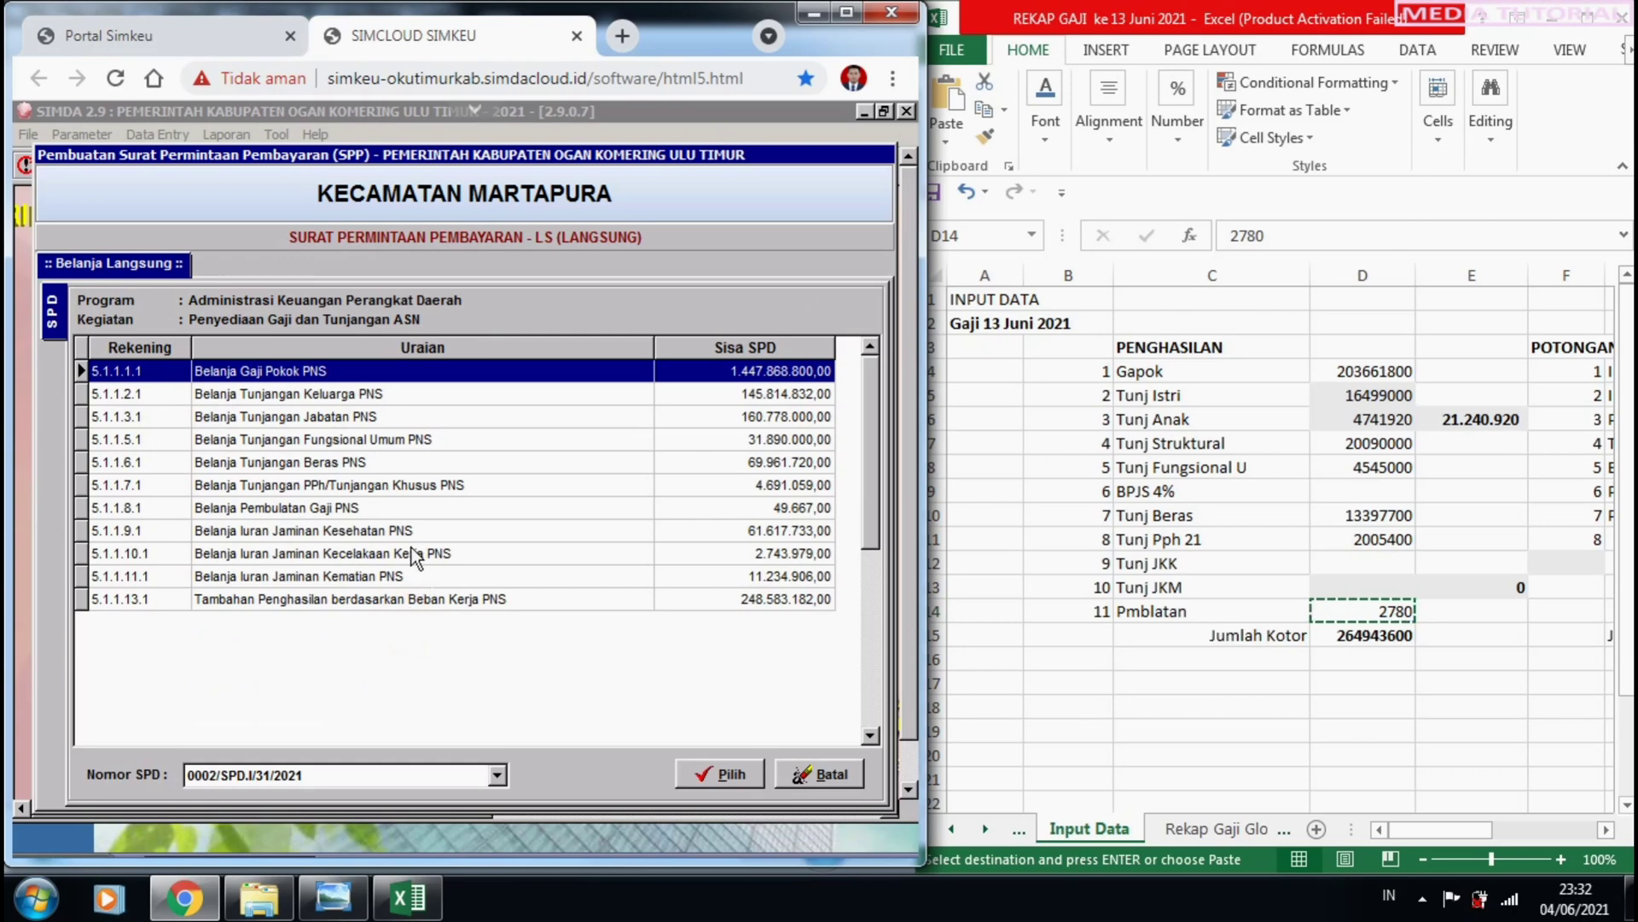
{"action": "left_click", "coordinate": [346, 508]}
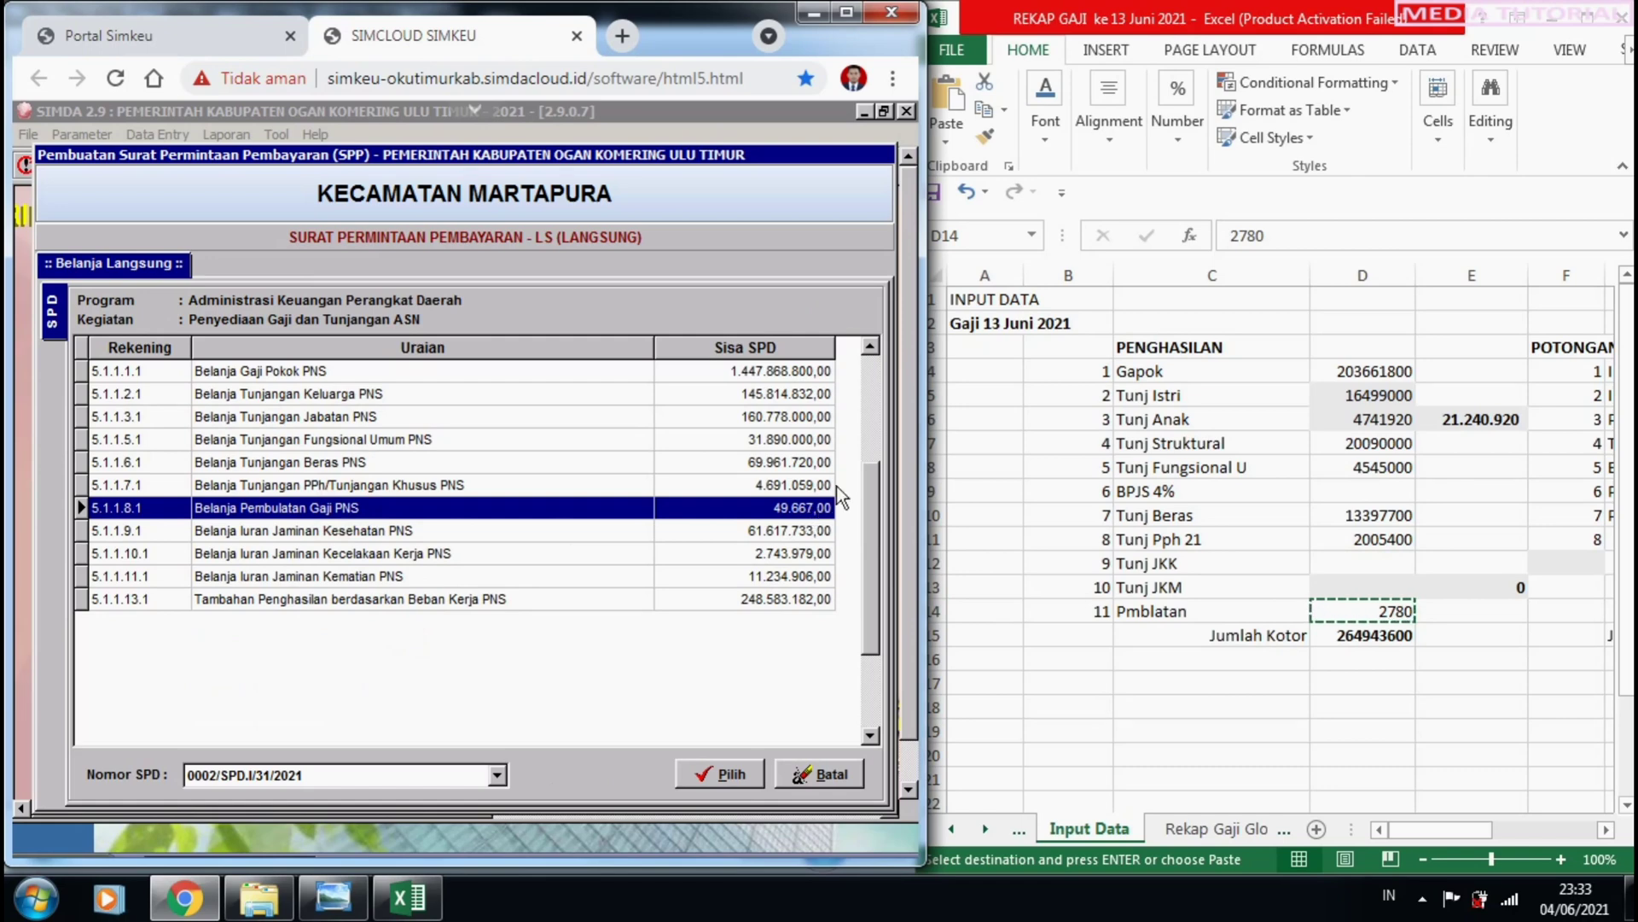
{"action": "double_click", "coordinate": [350, 509]}
{"action": "left_click", "coordinate": [312, 716]}
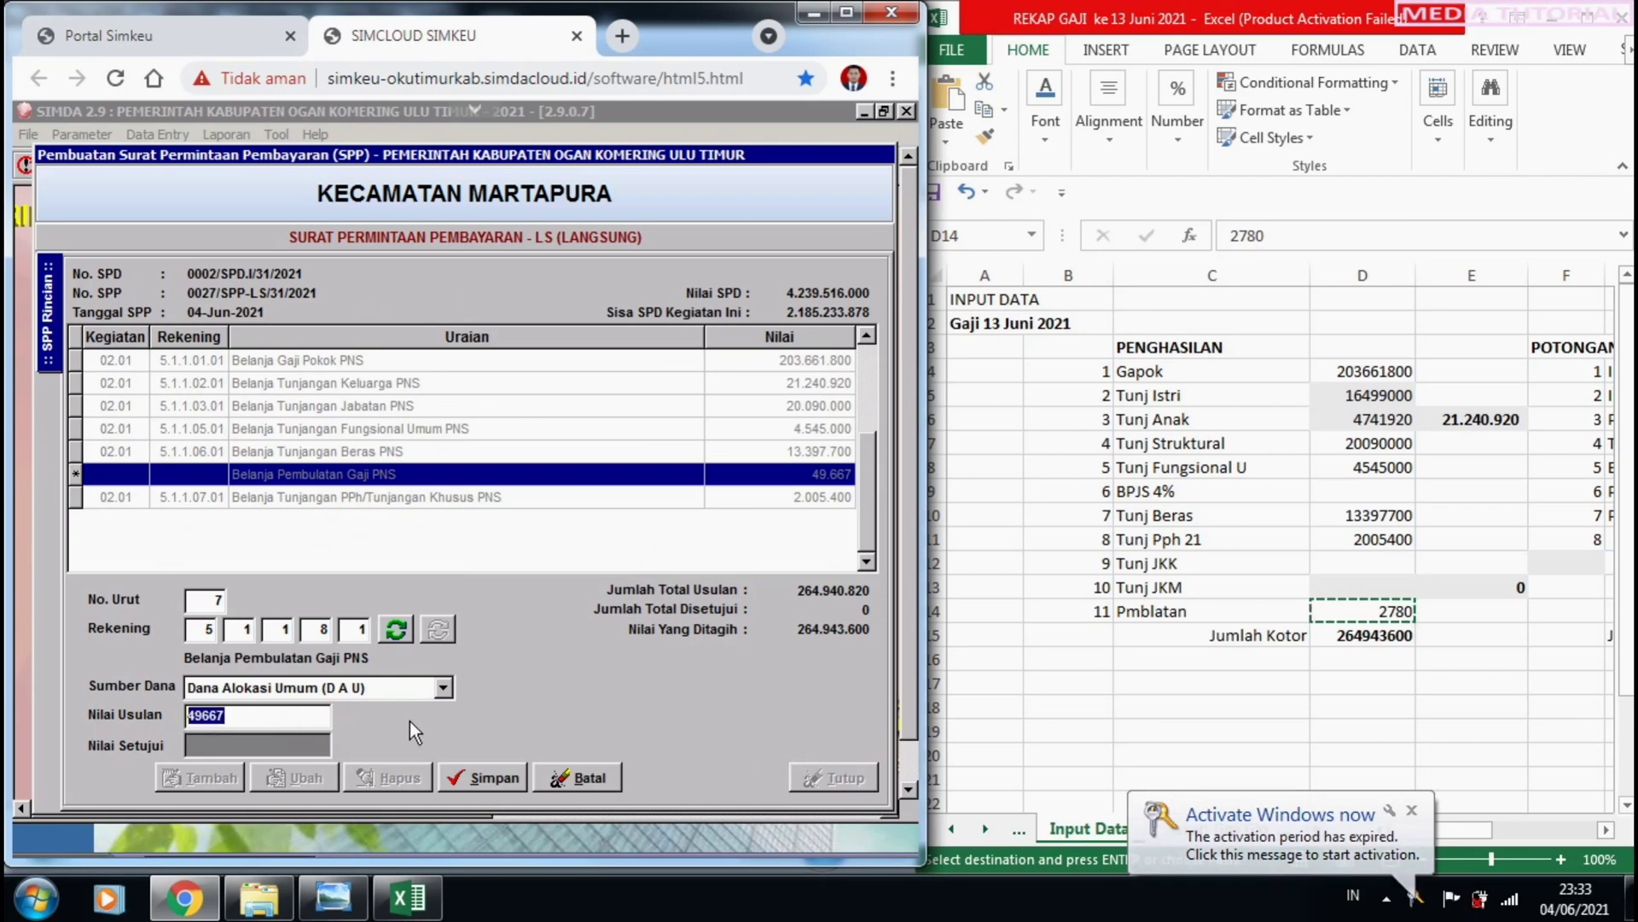
{"action": "key", "text": "ctrl+v"}
{"action": "left_click", "coordinate": [503, 779]}
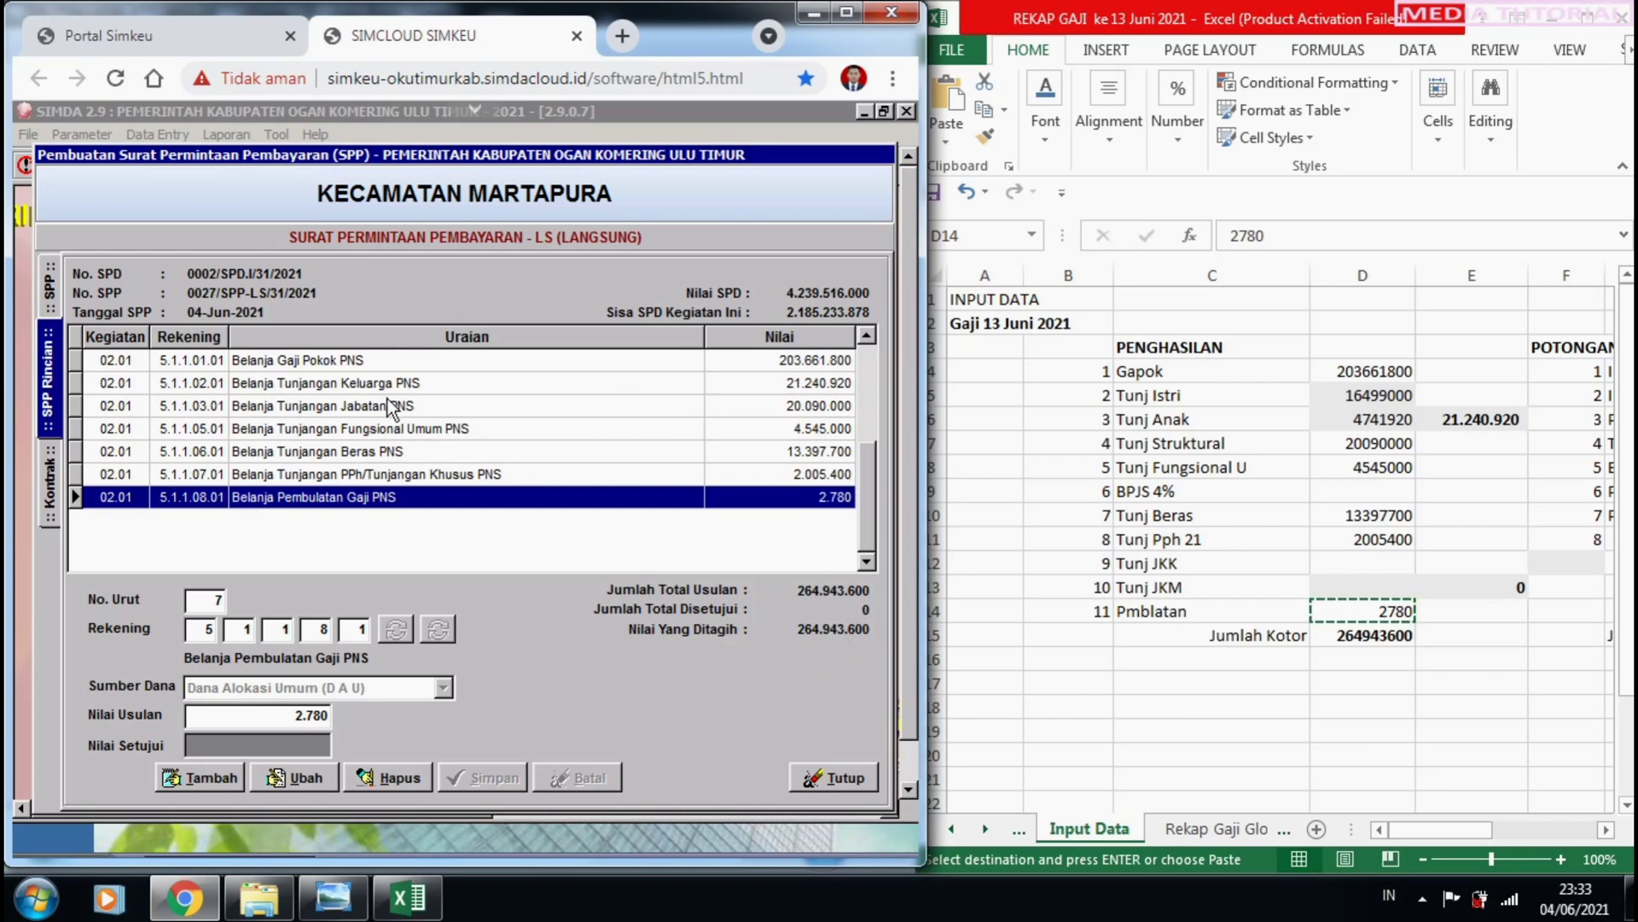
Clear the copy selection on the Input Data sheet, then maximize the browser and SIMDA windows and centre the SPP form.
{"action": "left_click", "coordinate": [1153, 680]}
{"action": "left_click", "coordinate": [1289, 747]}
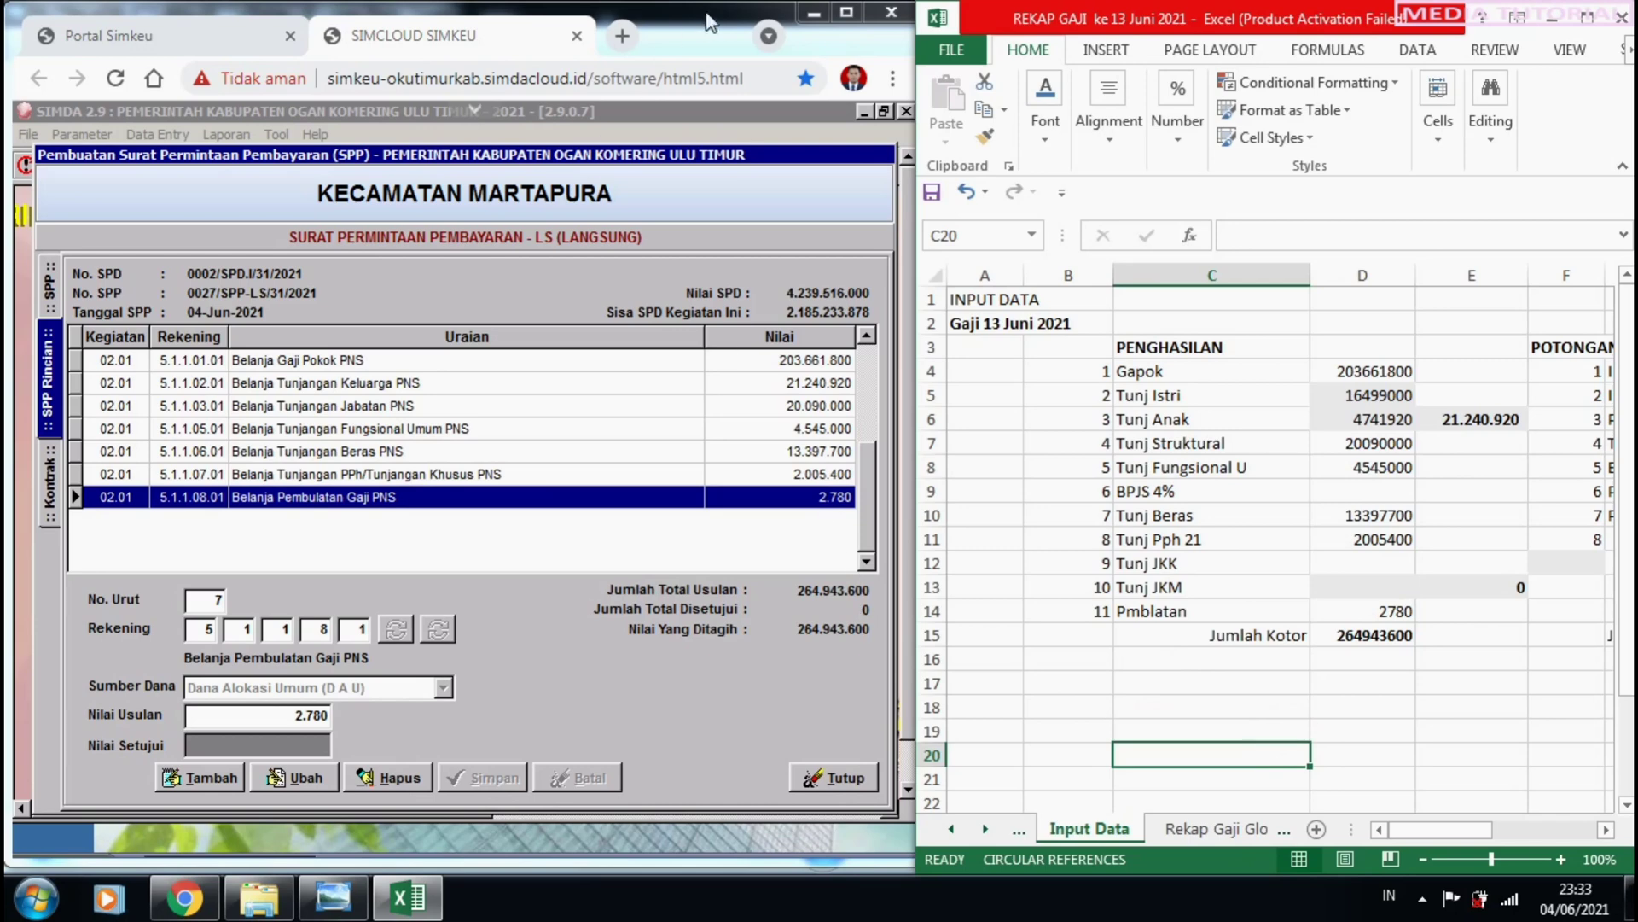
{"action": "left_click", "coordinate": [853, 21]}
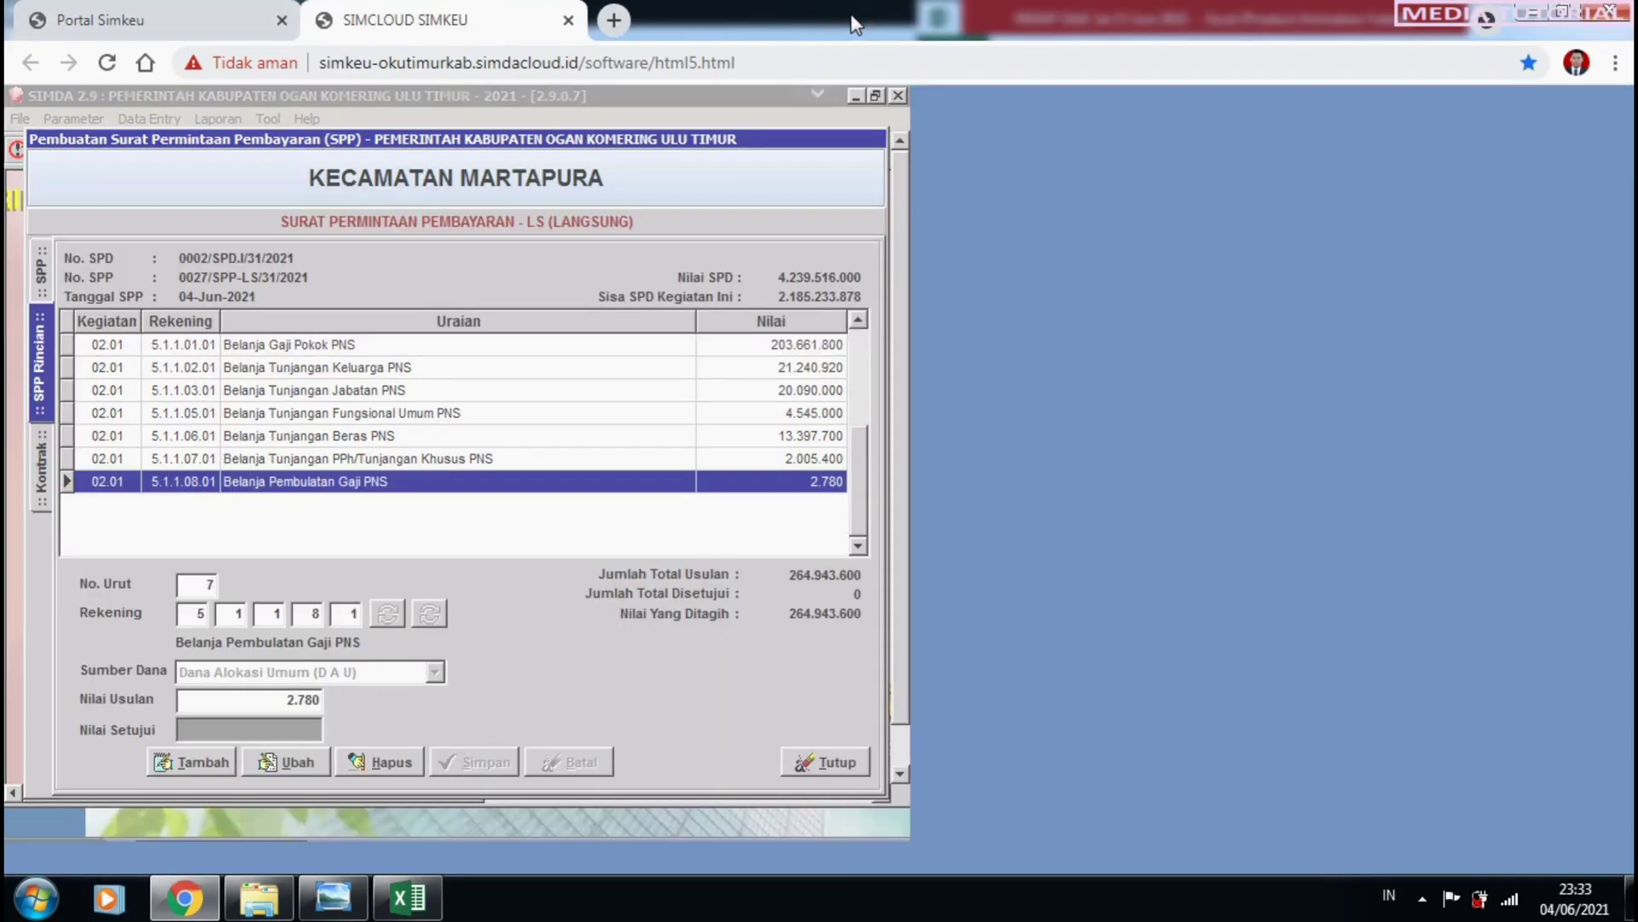
{"action": "left_click", "coordinate": [875, 95]}
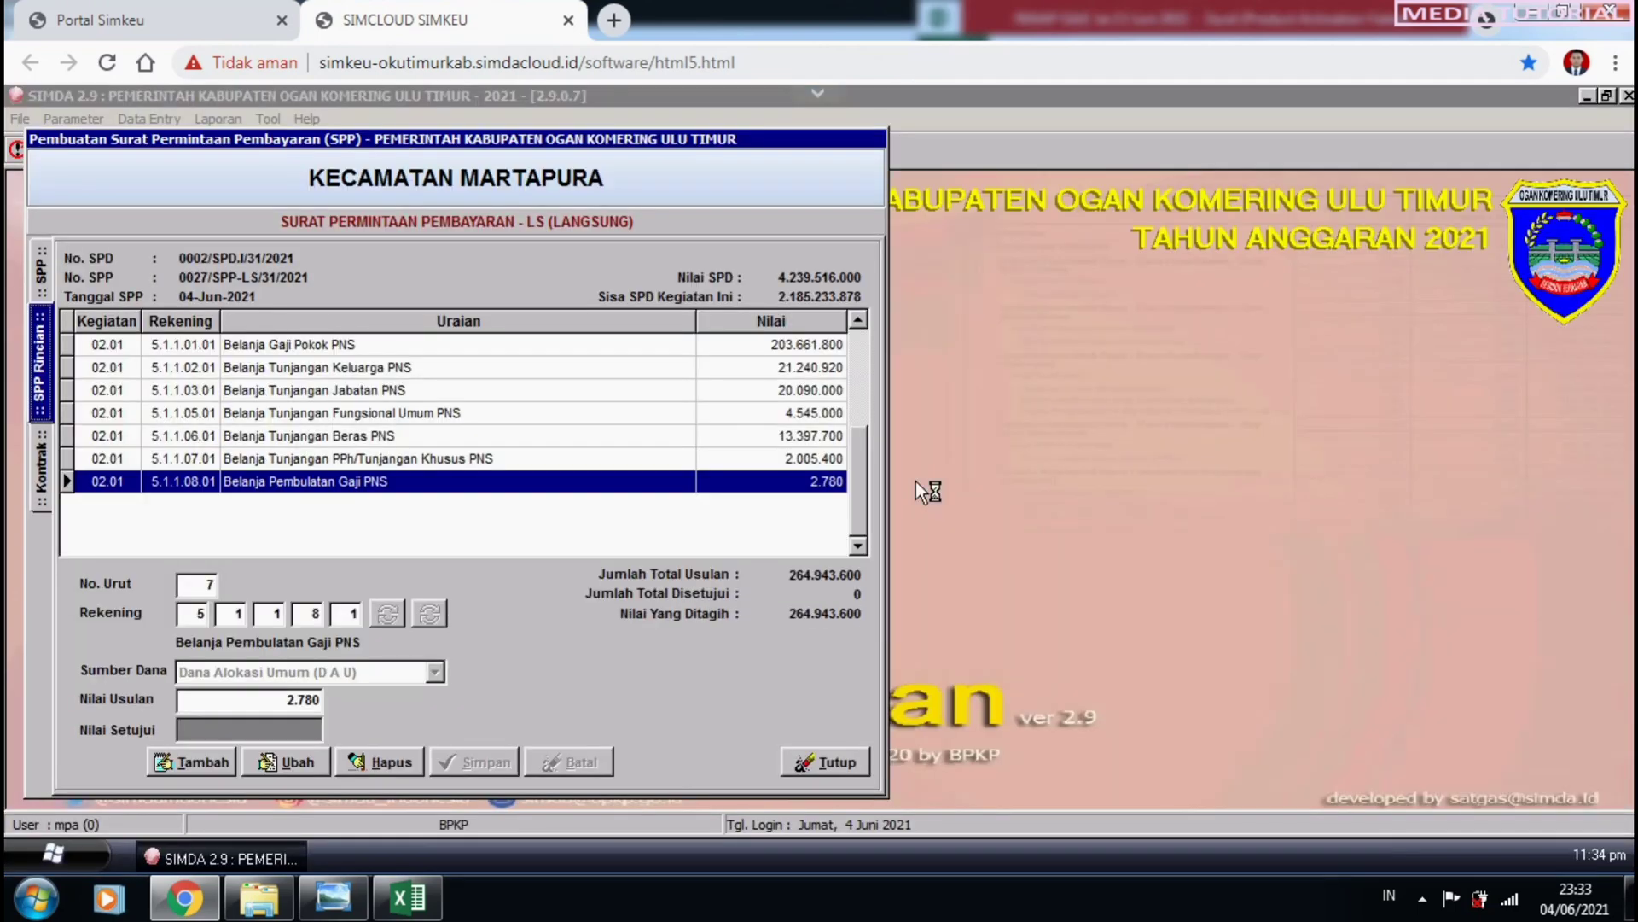
{"action": "left_click_drag", "start_coordinate": [658, 142], "coordinate": [1093, 145]}
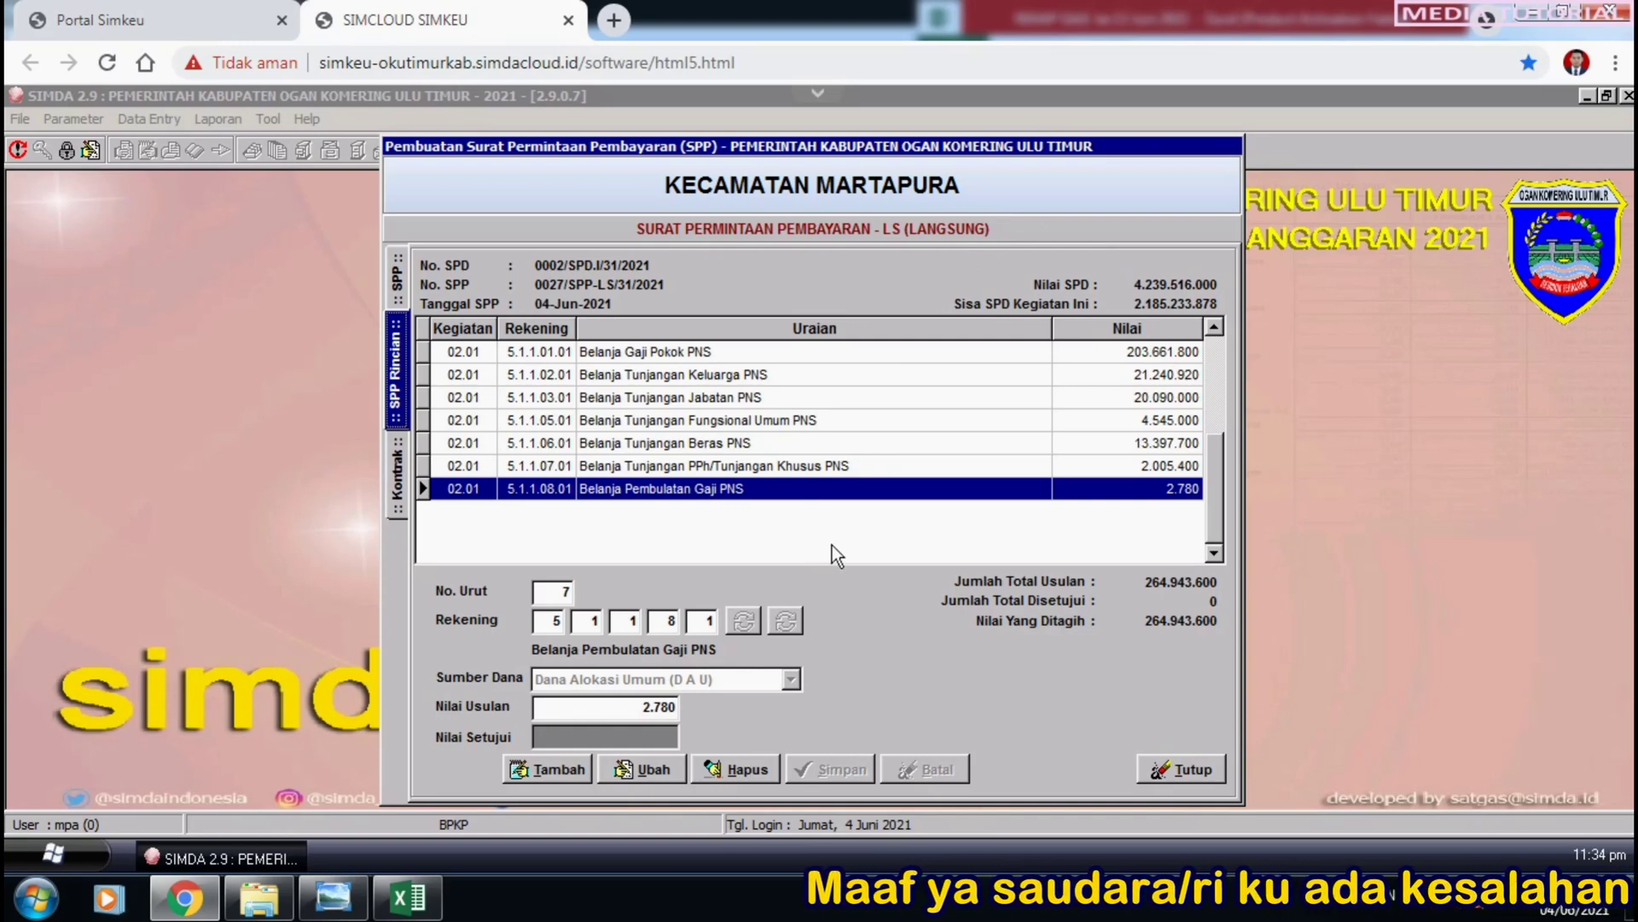
Close the SPP form and bring up the SKPD's Tata Usaha data entry functions.
{"action": "left_click", "coordinate": [1181, 770]}
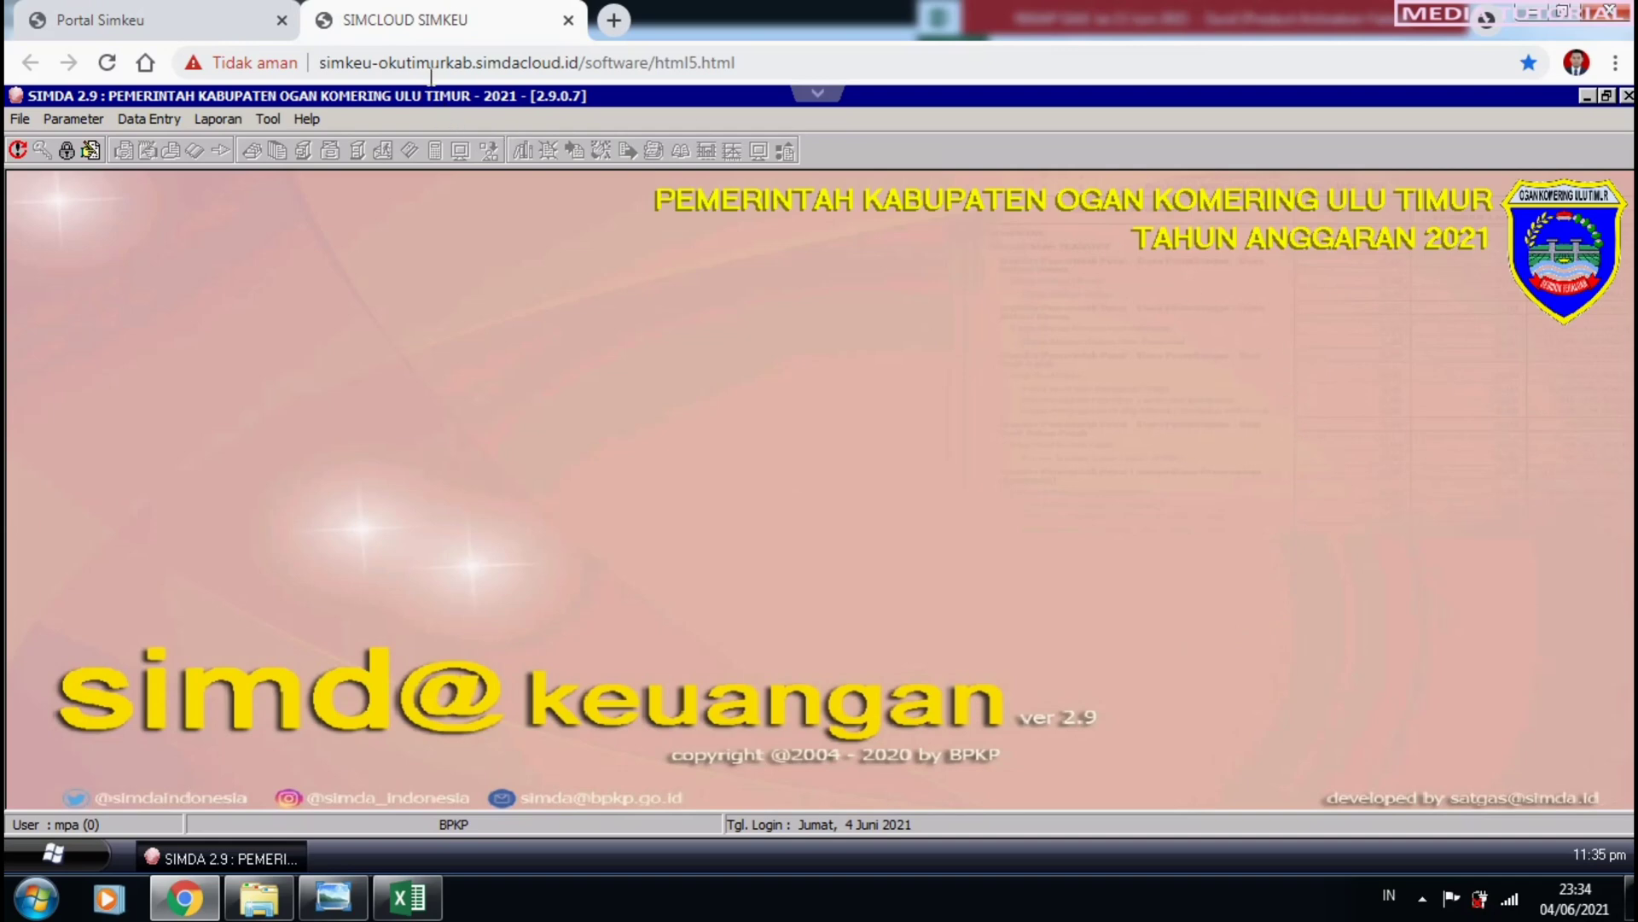
{"action": "left_click", "coordinate": [151, 125]}
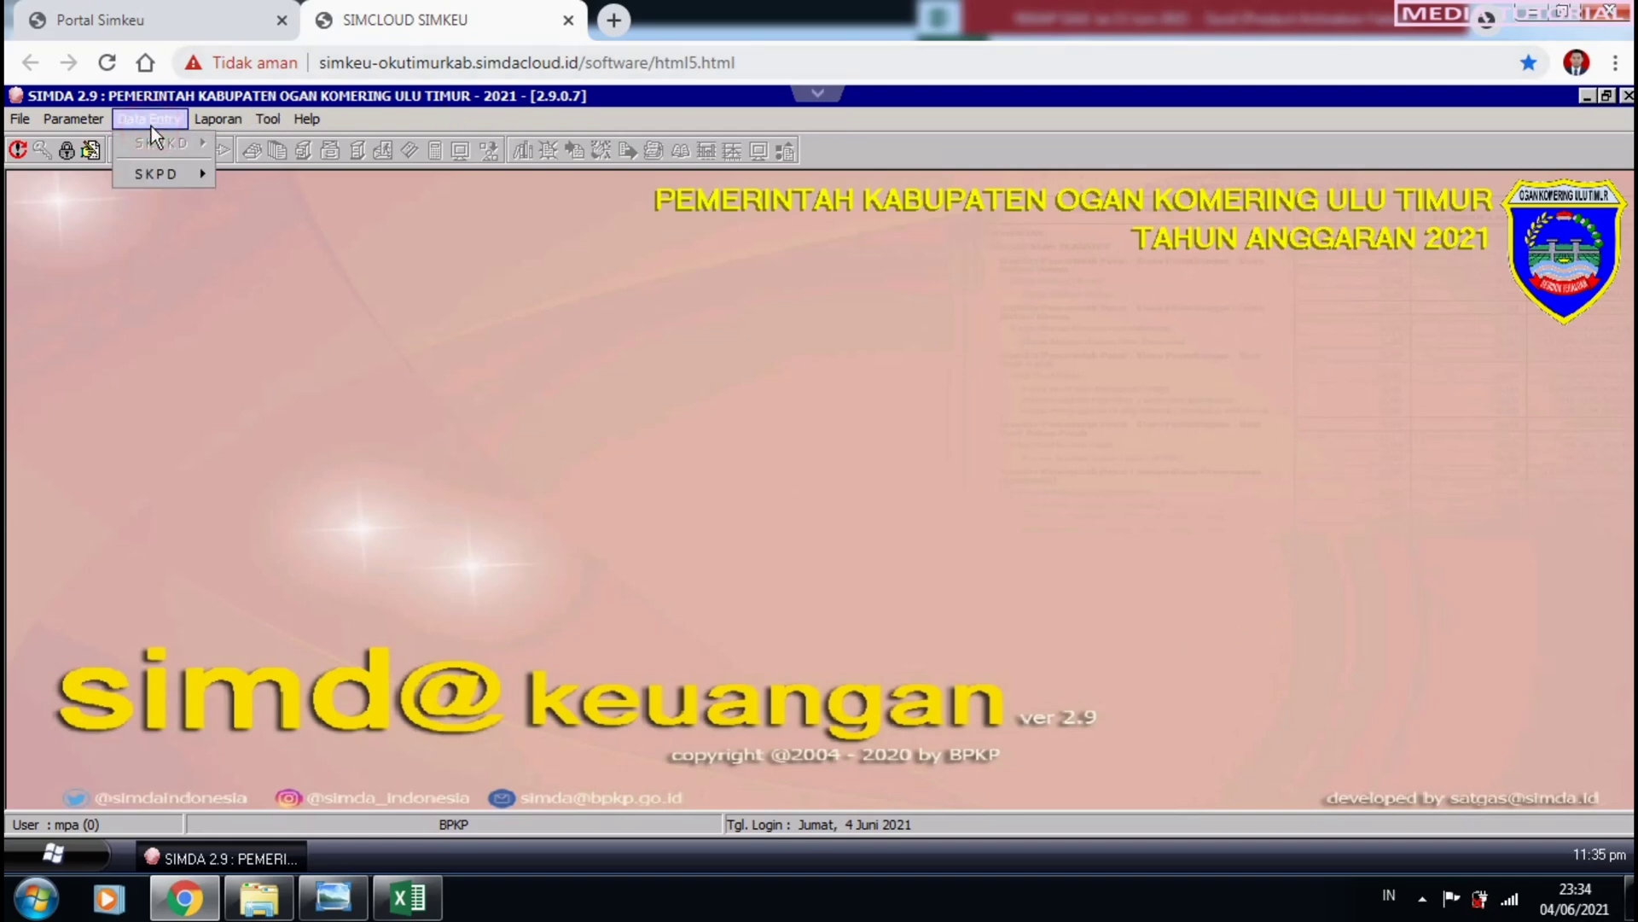
{"action": "mouse_move", "coordinate": [160, 172]}
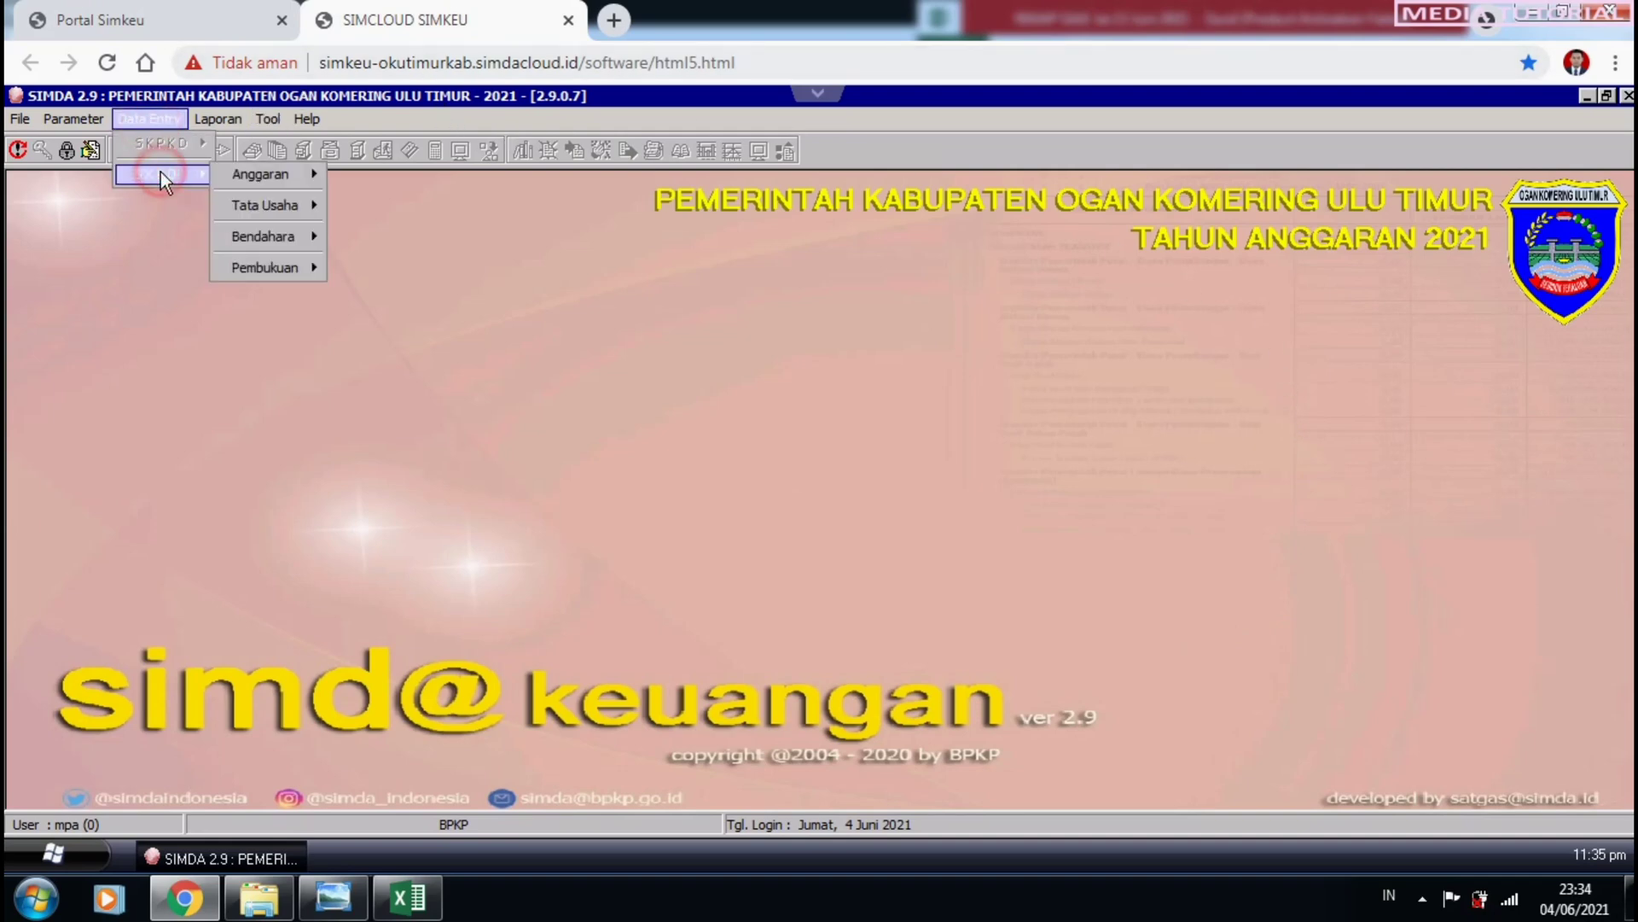
{"action": "mouse_move", "coordinate": [252, 208]}
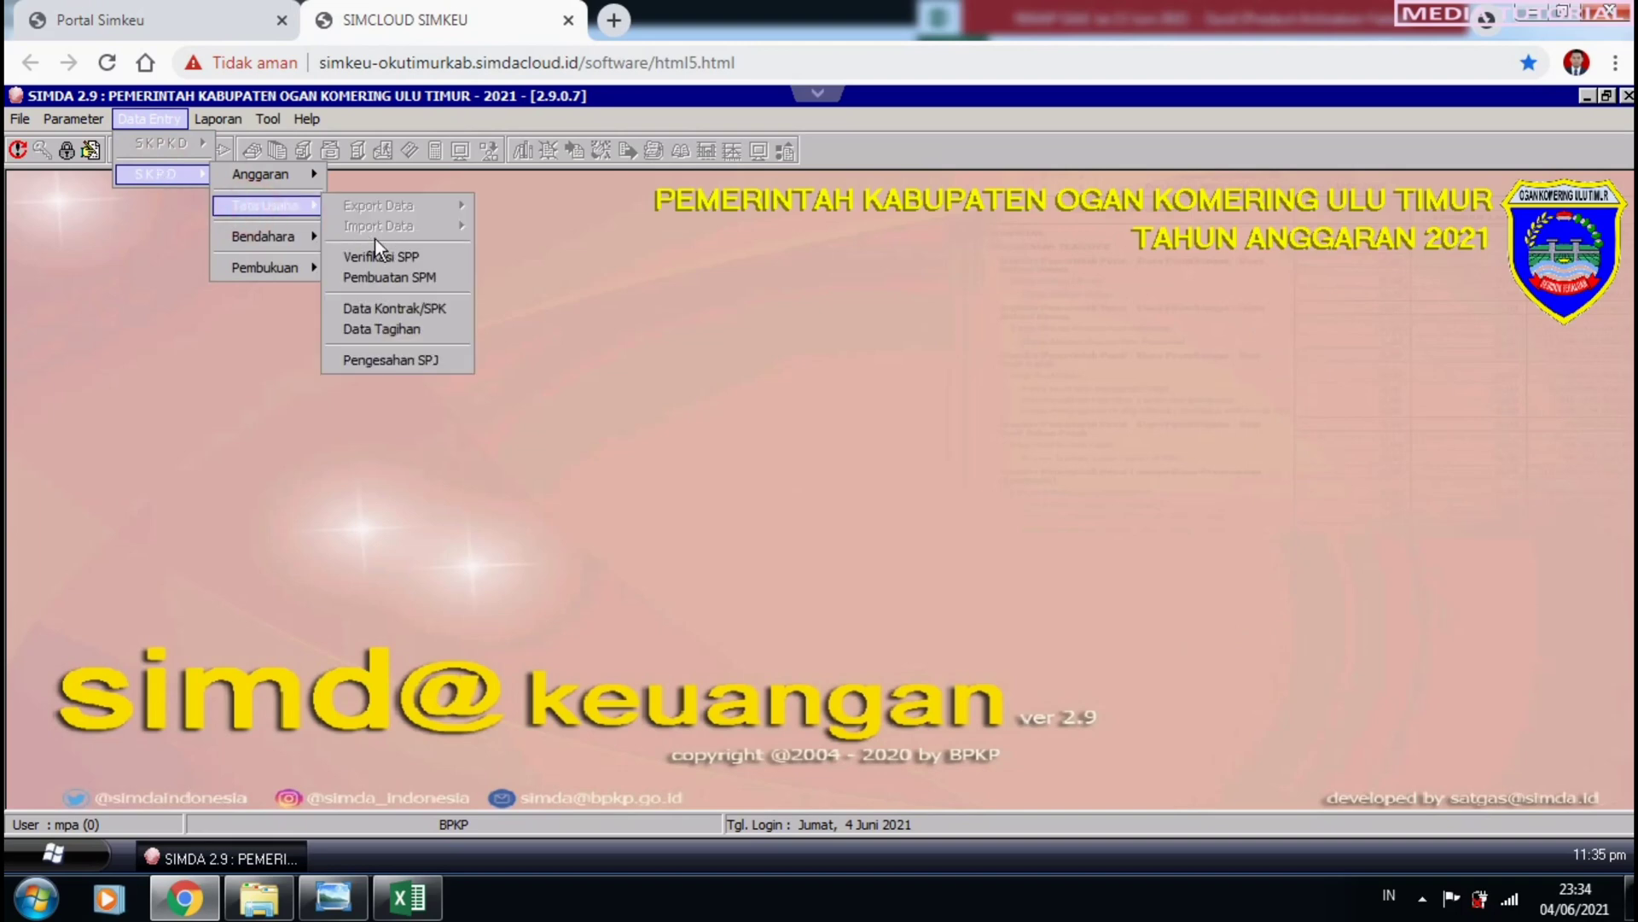